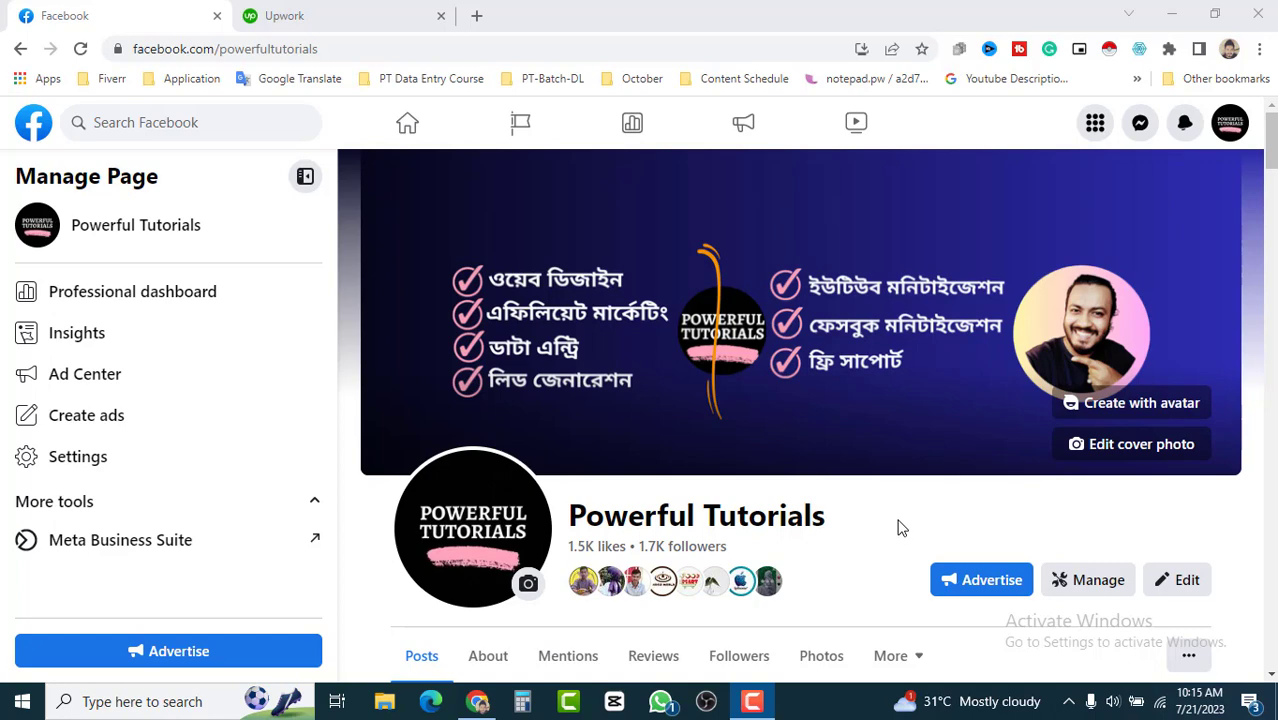
Switch to the Upwork saved jobs and open 'Data entry needed. 1000 lines.'
scroll(899, 523, down, 2)
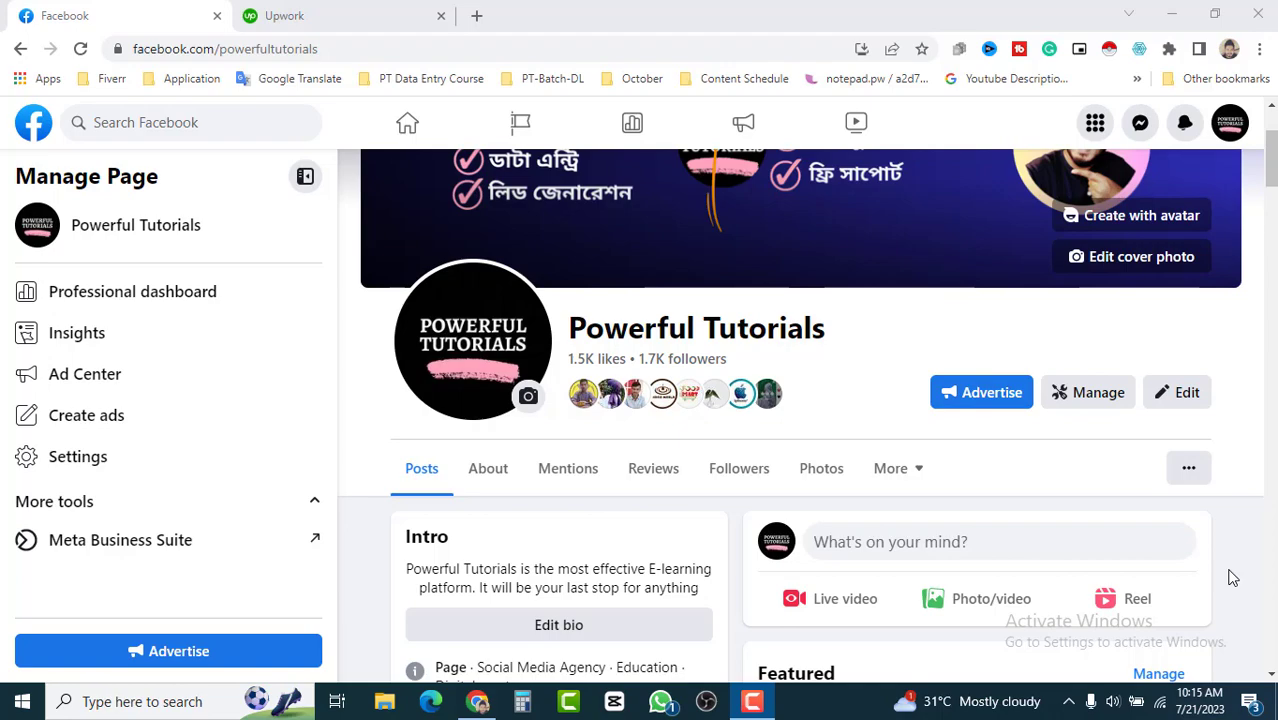
scroll(1232, 578, up, 2)
scroll(1234, 576, down, 3)
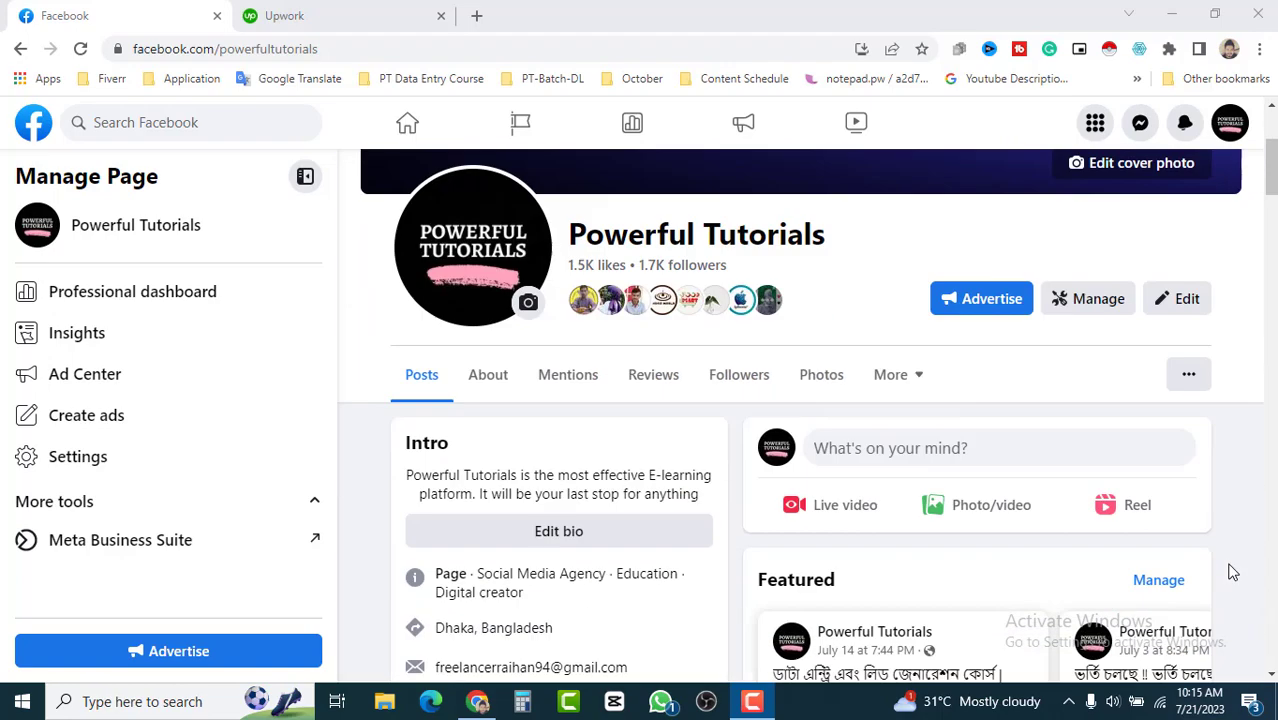
scroll(1235, 575, down, 3)
scroll(1237, 574, down, 1)
scroll(1236, 574, down, 3)
scroll(1238, 574, down, 2)
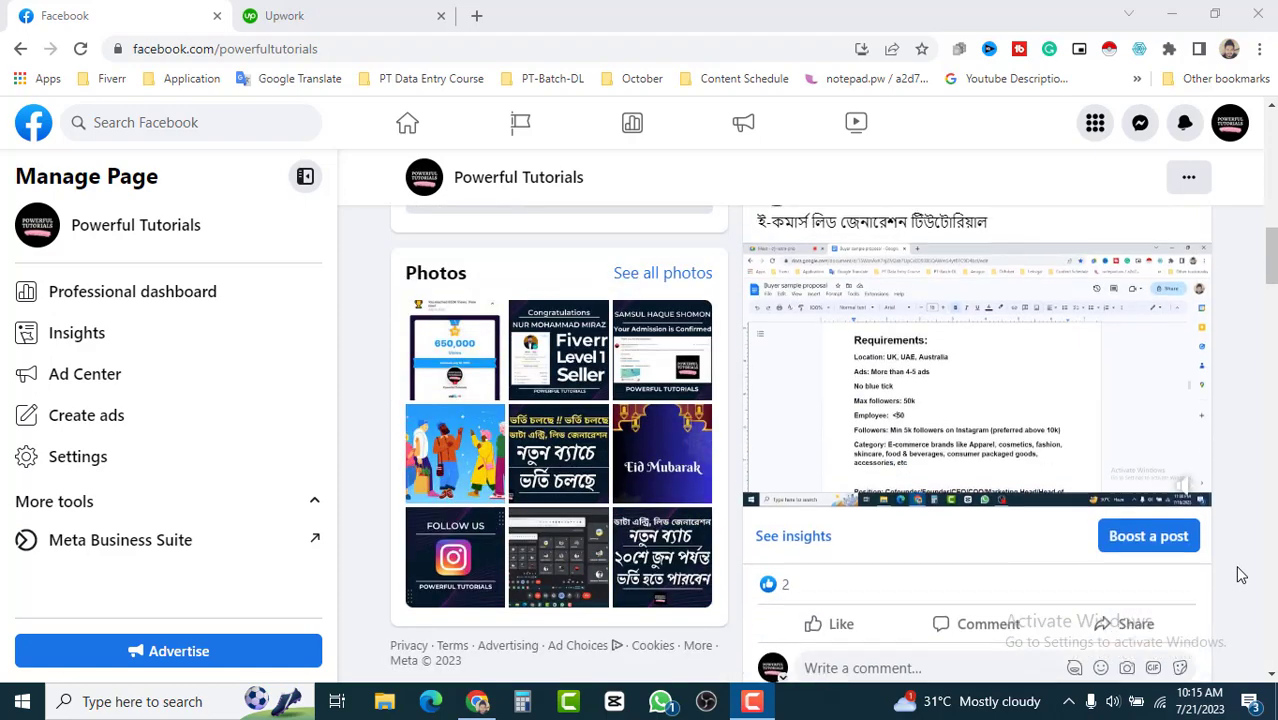
scroll(1240, 575, down, 3)
scroll(1240, 575, down, 3)
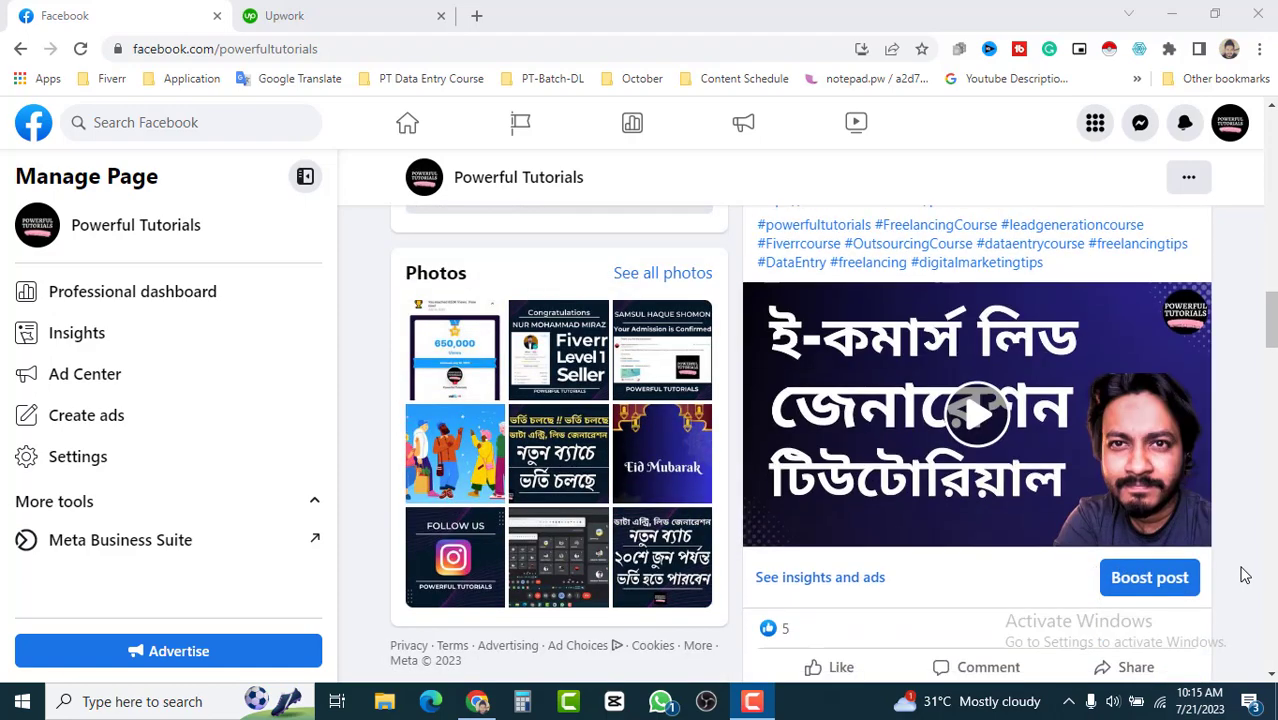
scroll(1243, 576, down, 1)
scroll(1245, 576, down, 3)
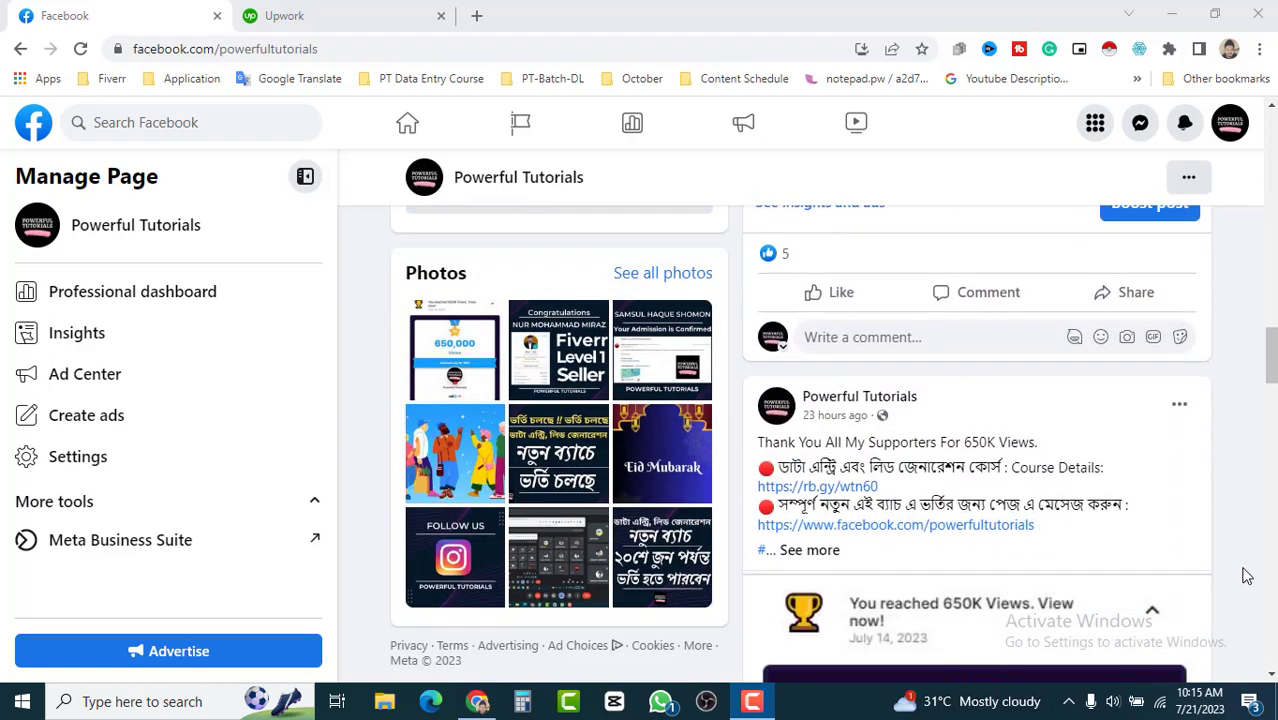
scroll(1245, 575, down, 2)
scroll(1247, 576, down, 1)
scroll(1248, 577, down, 2)
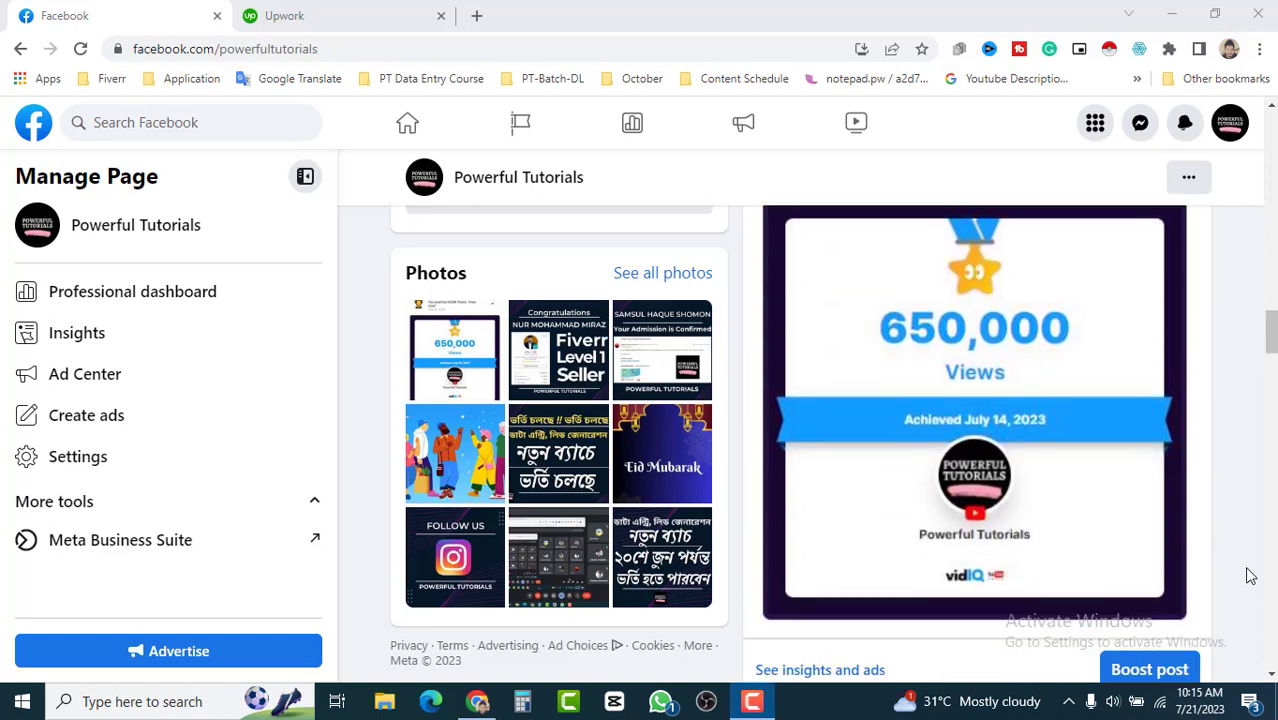
scroll(1250, 577, up, 1)
scroll(1248, 570, up, 2)
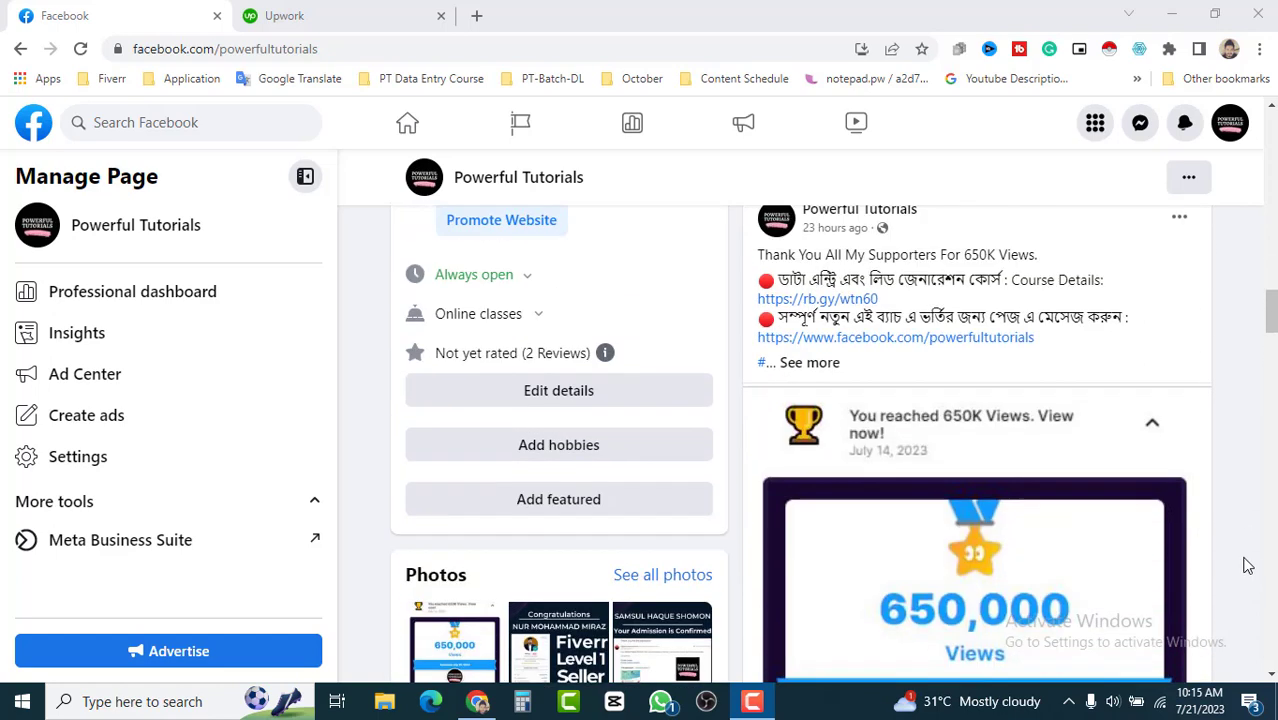
scroll(1245, 561, up, 2)
scroll(1245, 561, up, 3)
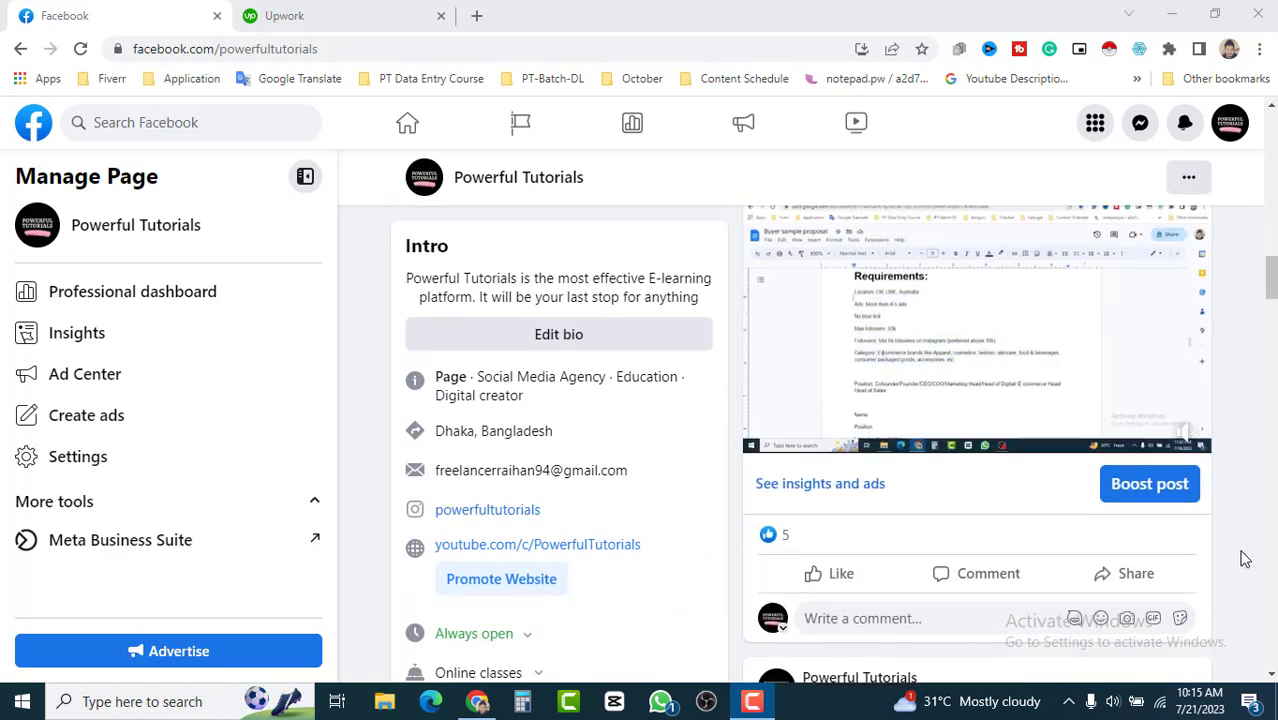
scroll(1245, 560, up, 2)
scroll(1245, 560, up, 3)
scroll(1246, 559, up, 2)
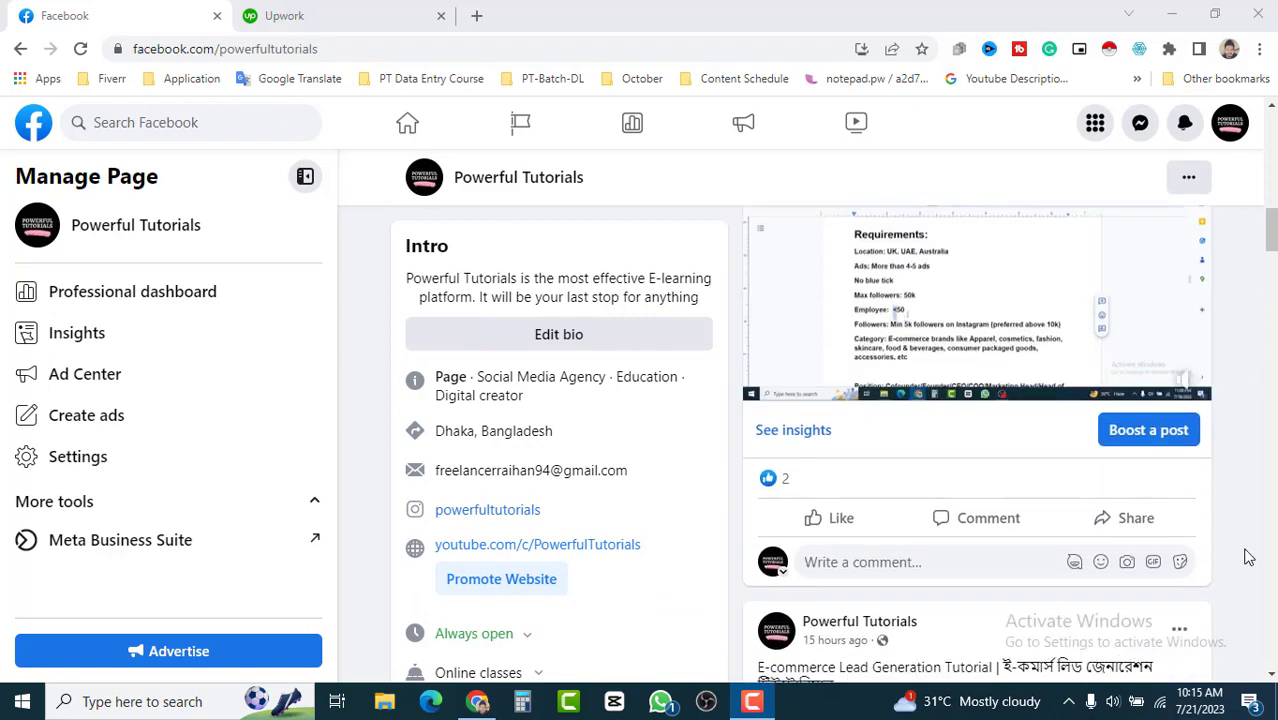
scroll(1247, 558, up, 3)
scroll(1248, 557, up, 2)
scroll(1248, 557, up, 2)
scroll(1248, 557, up, 5)
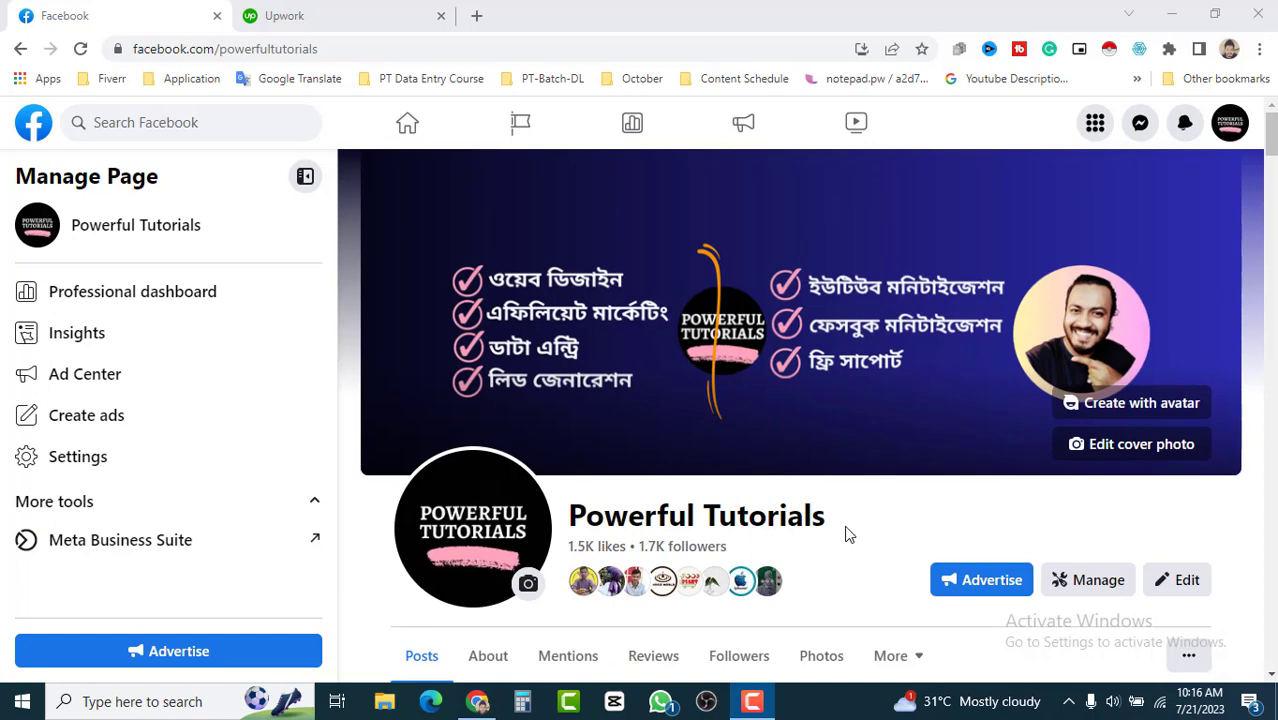
scroll(846, 533, down, 2)
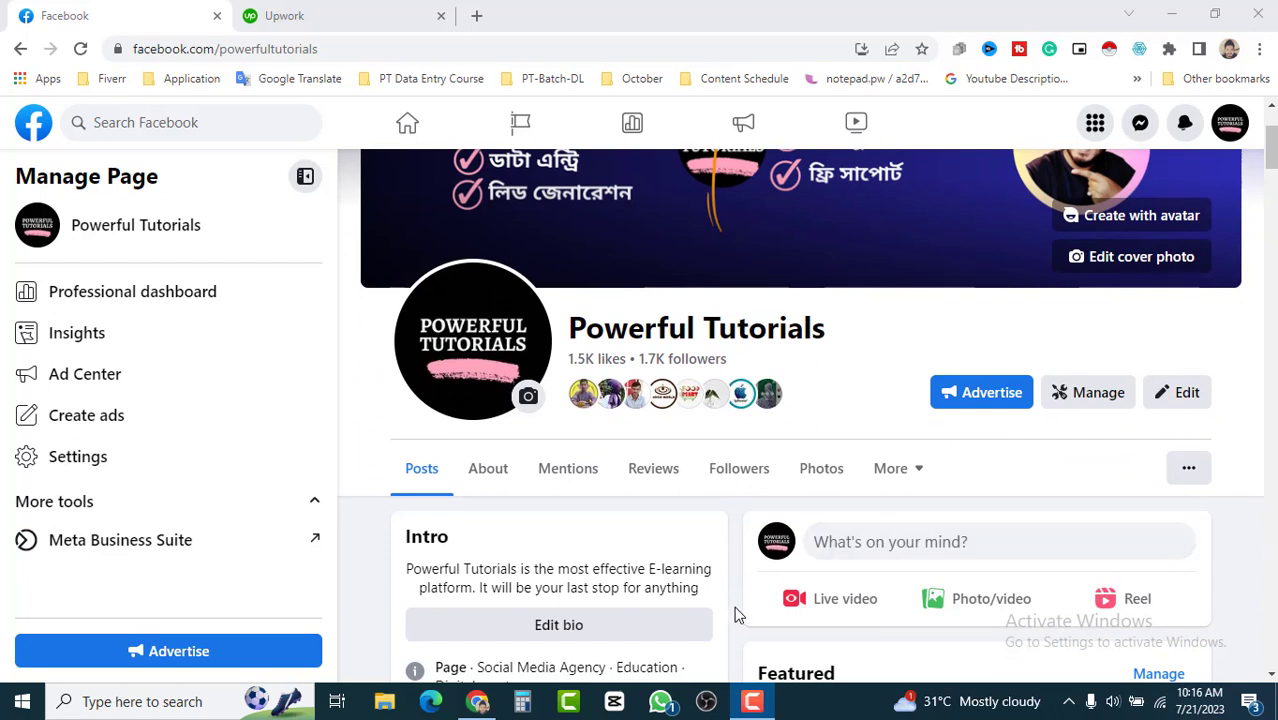
scroll(855, 539, up, 2)
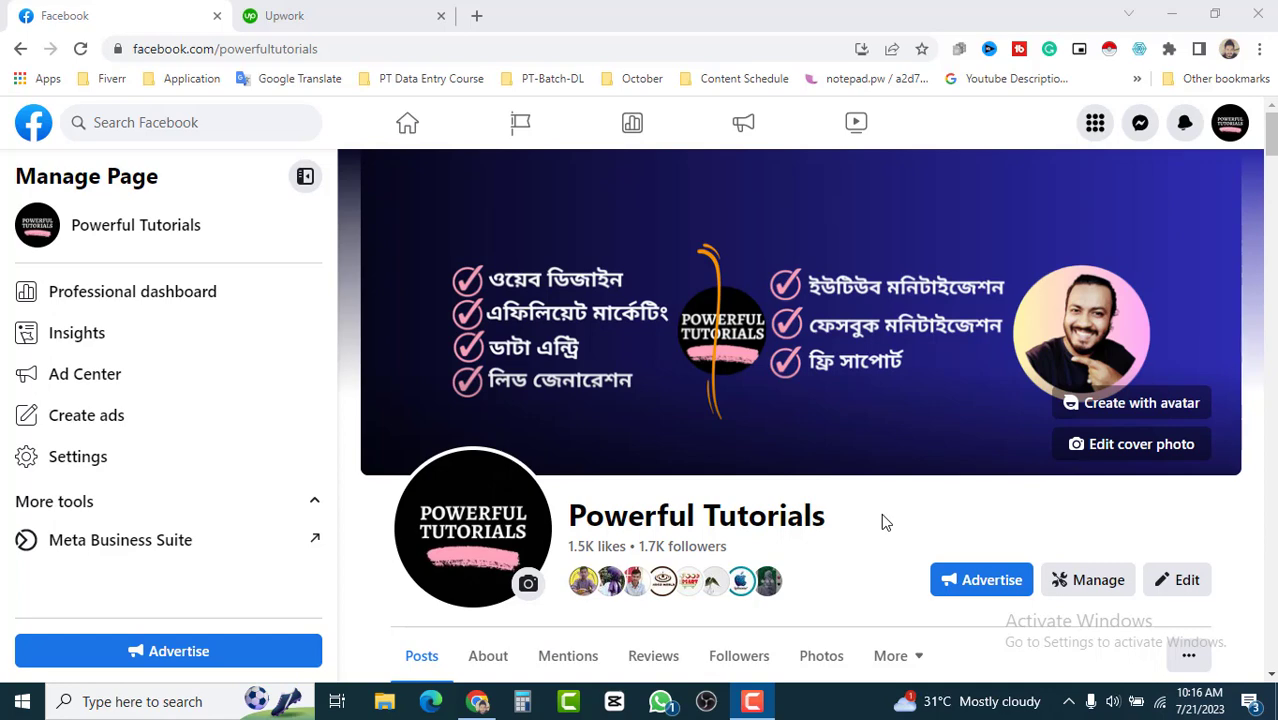
click(346, 10)
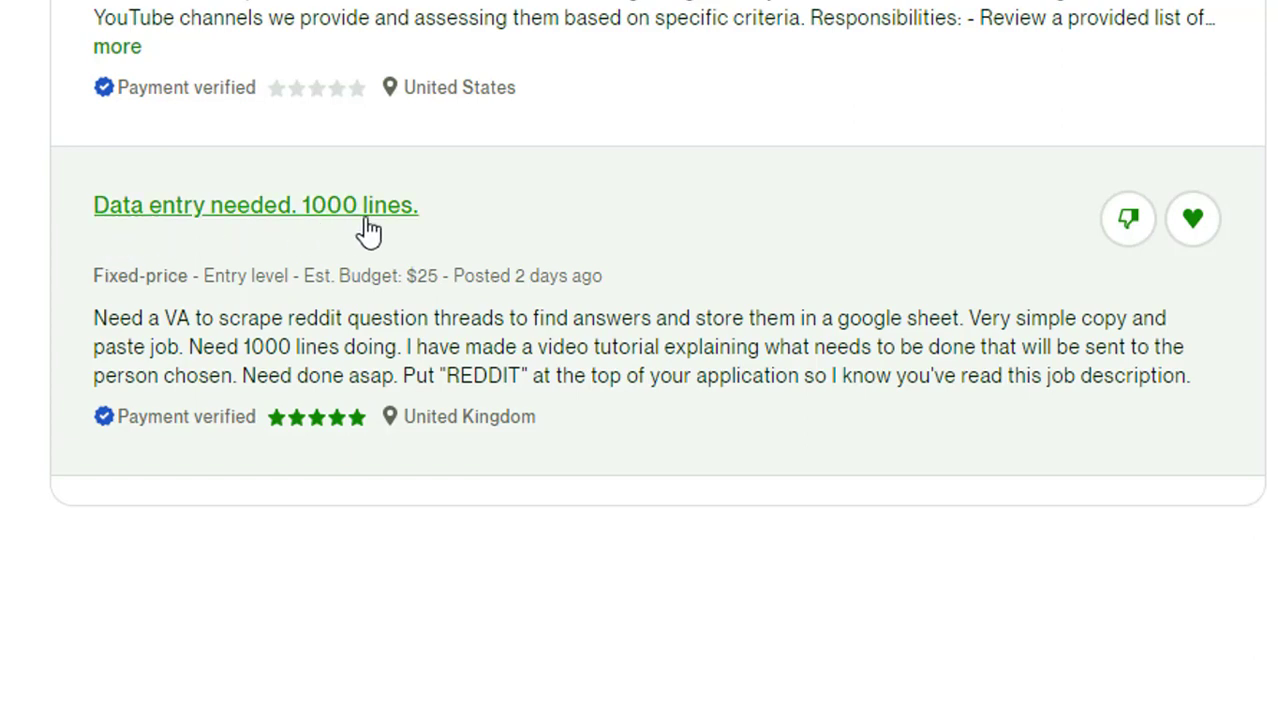
click(633, 385)
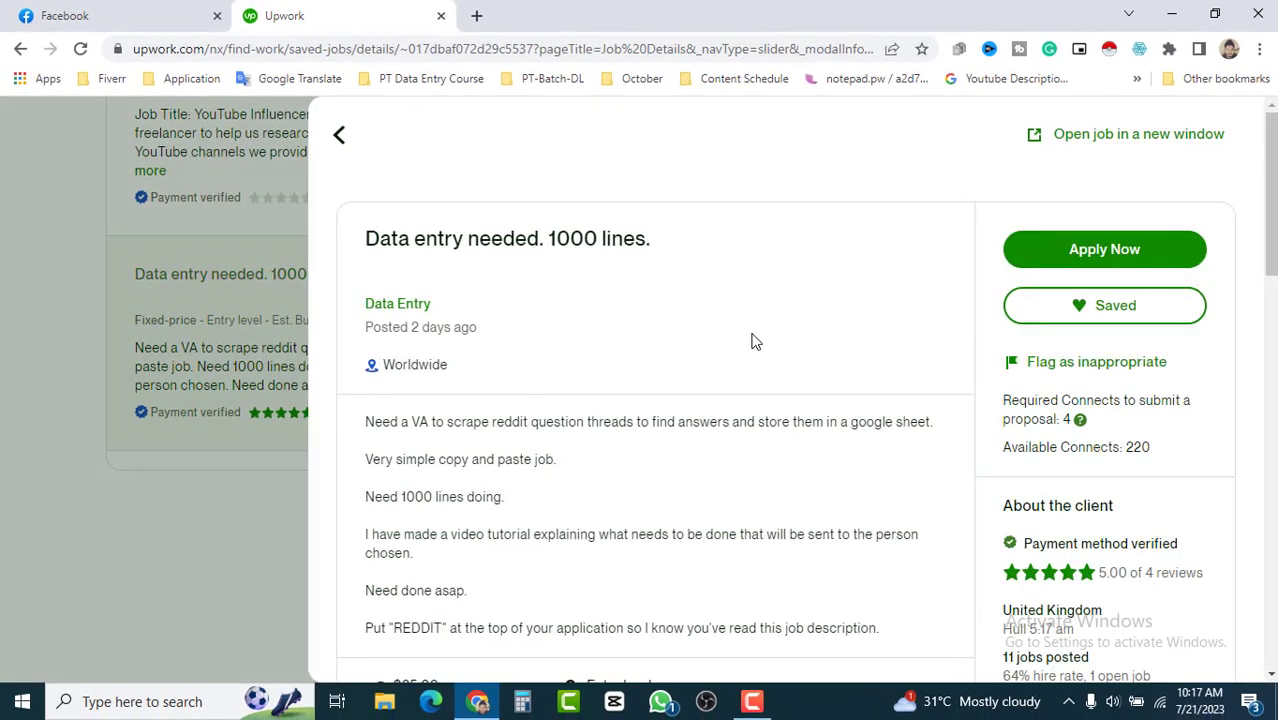
Point out the job's title, $25.00 fixed price and One-time project type
scroll(800, 480, down, 3)
scroll(820, 520, up, 3)
scroll(754, 474, down, 1)
scroll(752, 468, down, 2)
scroll(750, 467, up, 3)
drag(655, 245, 367, 245)
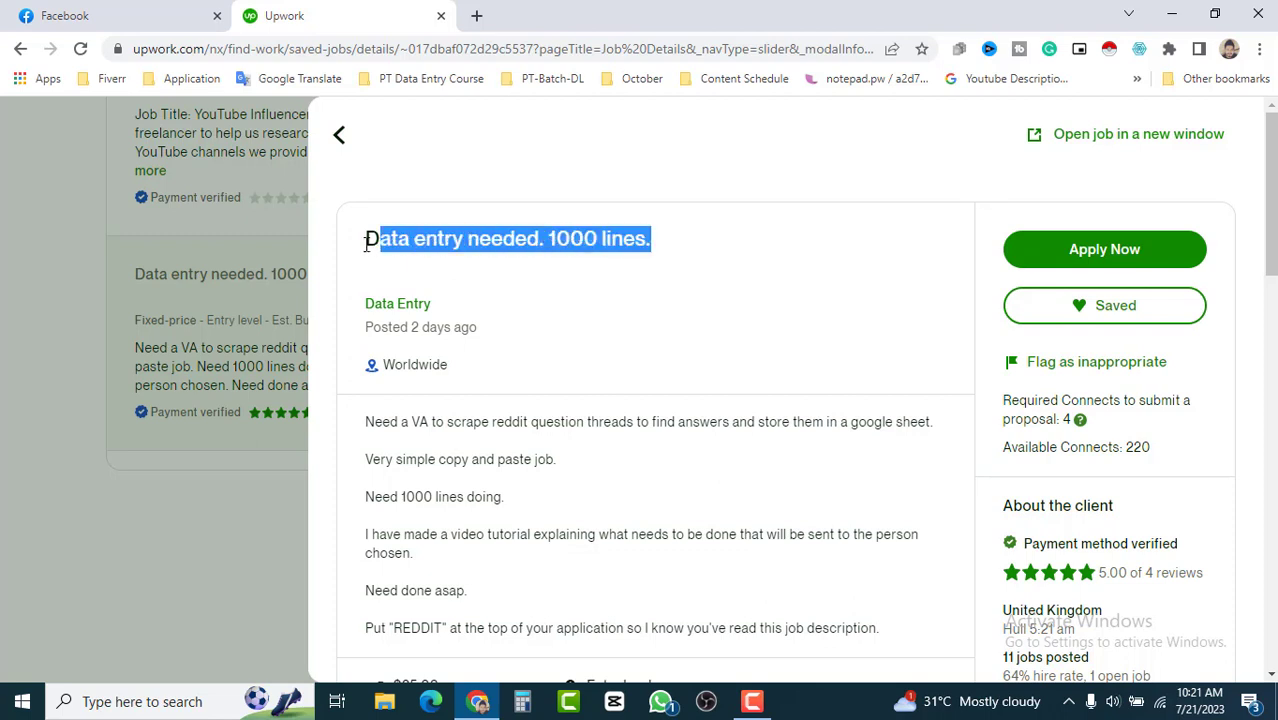
click(569, 286)
scroll(546, 420, down, 1)
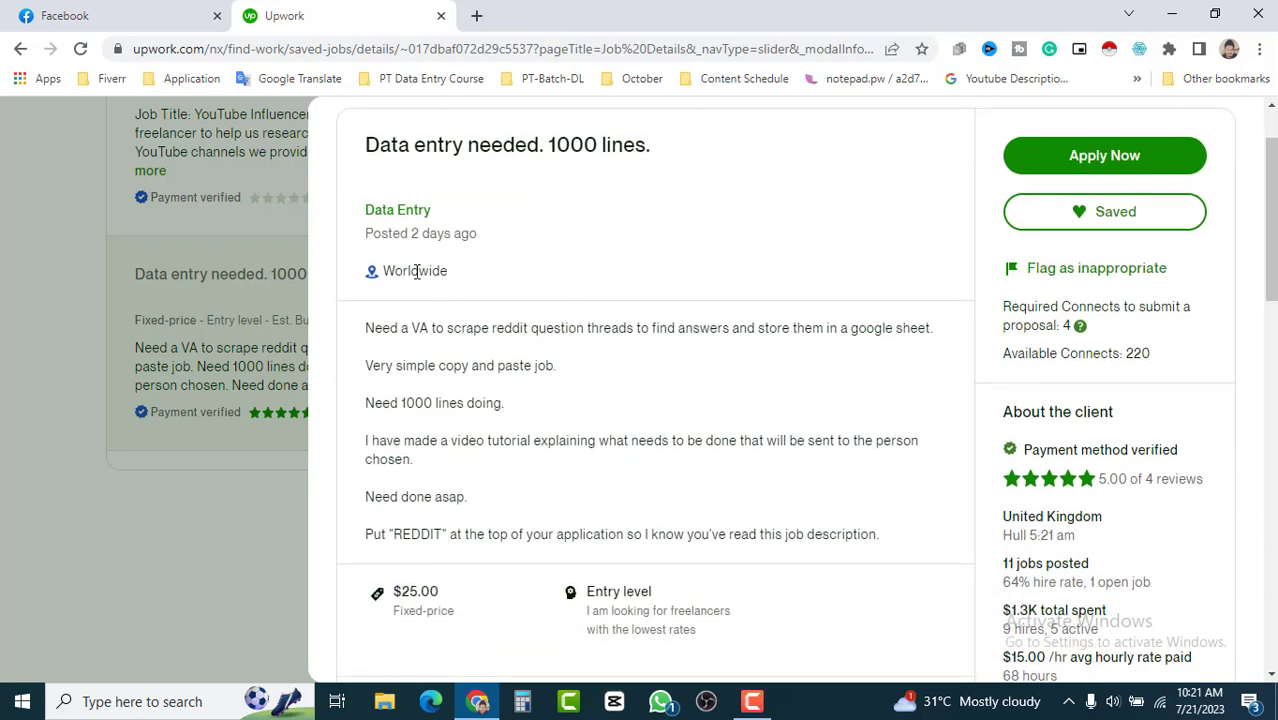
scroll(503, 440, down, 1)
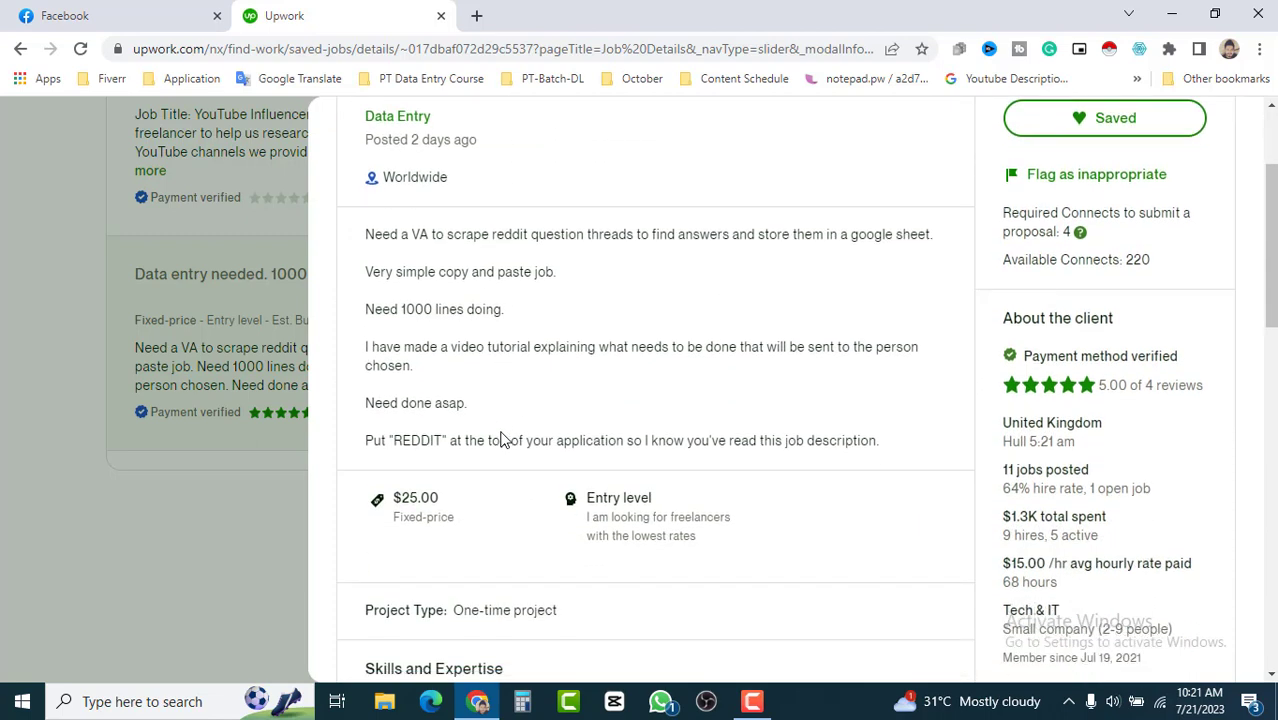
mouse_move(465, 522)
mouse_down()
mouse_move(404, 515)
mouse_move(392, 497)
mouse_up()
click(488, 518)
scroll(685, 533, down, 1)
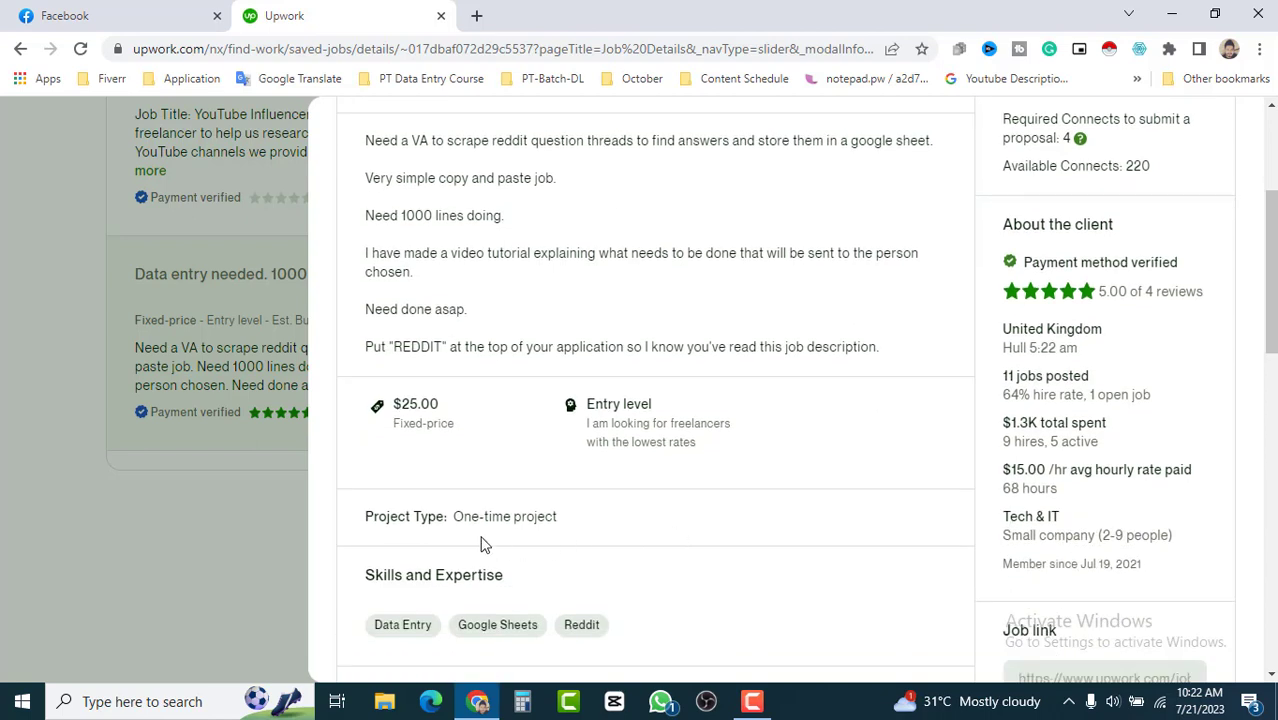
drag(546, 516, 442, 514)
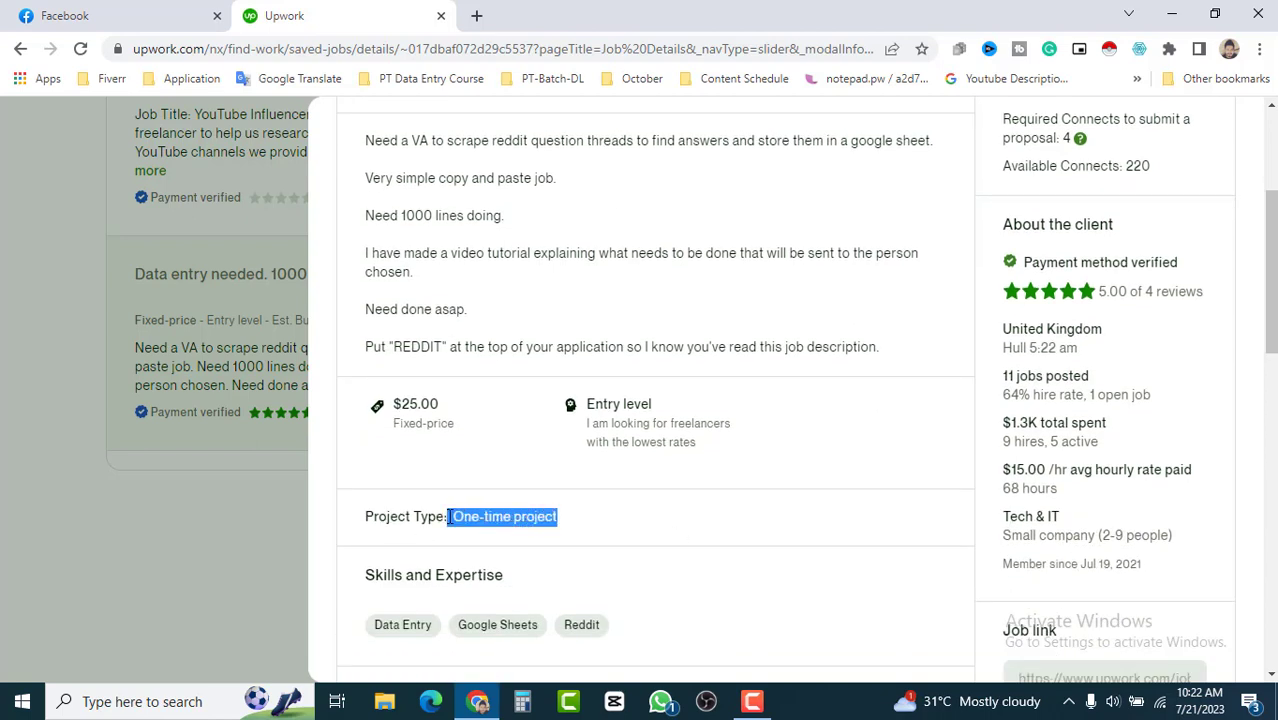
click(442, 512)
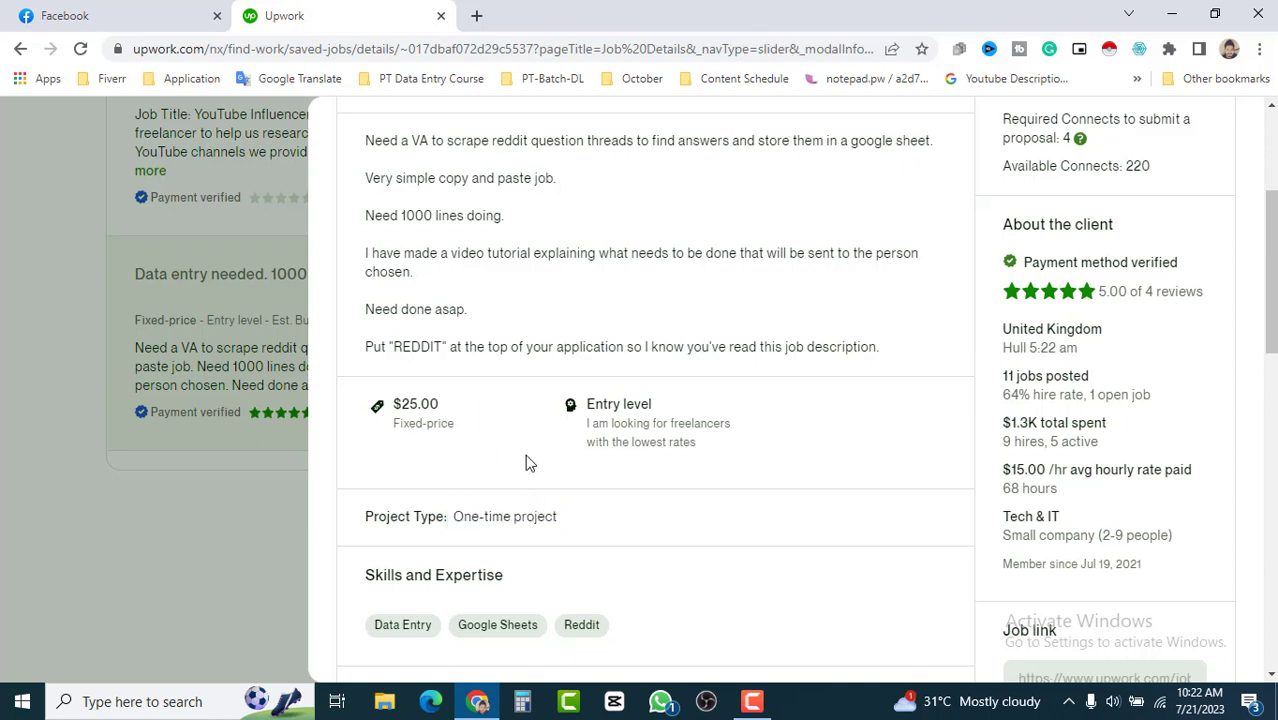
scroll(605, 360, up, 1)
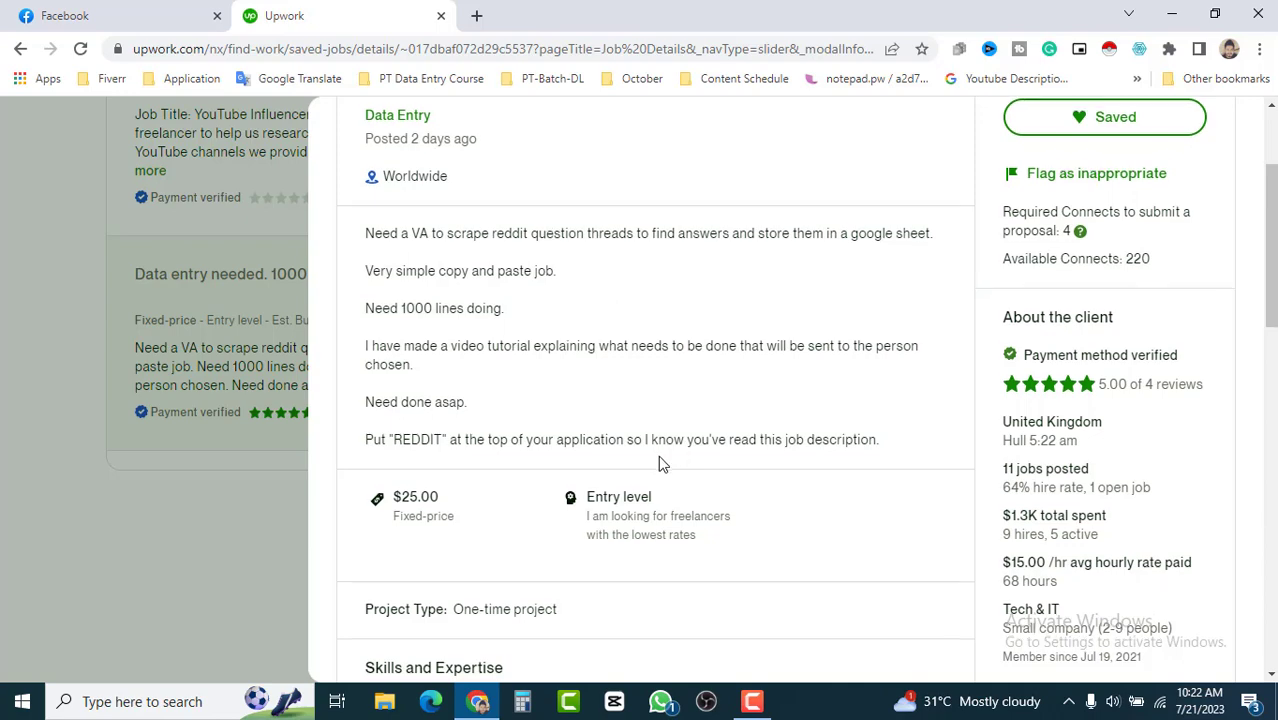
scroll(658, 458, down, 1)
scroll(658, 458, down, 2)
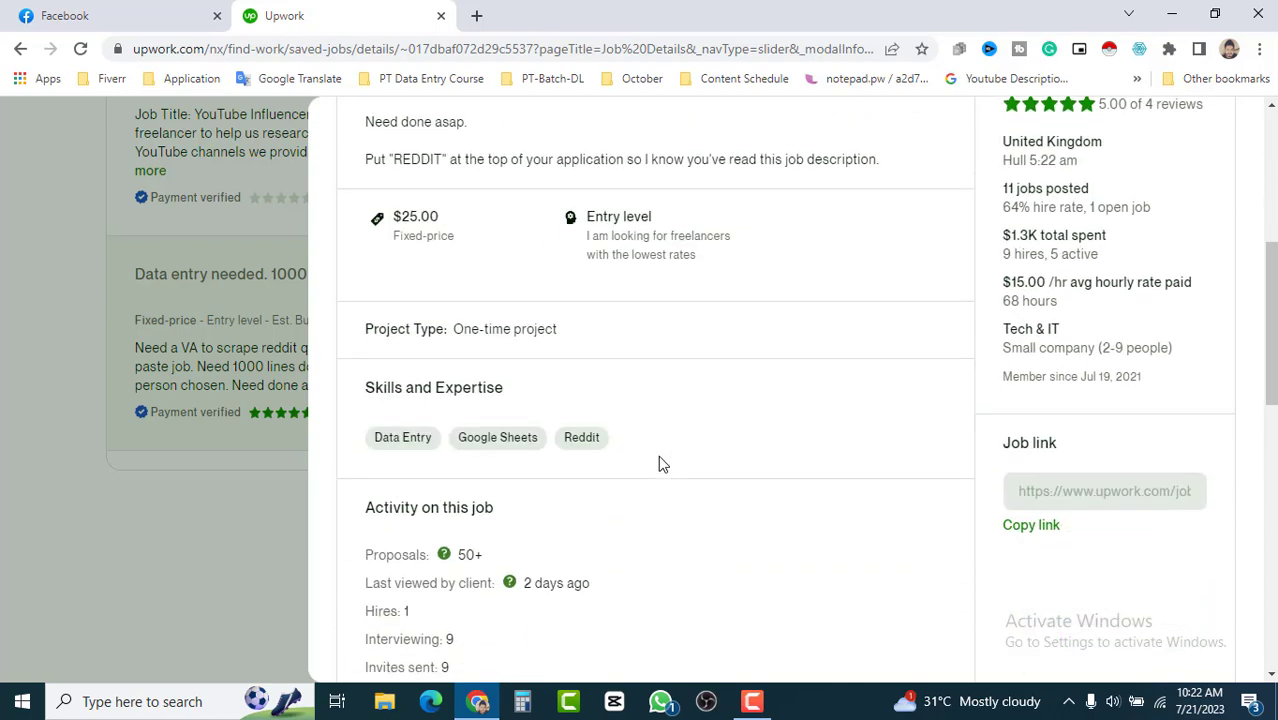
scroll(659, 457, down, 1)
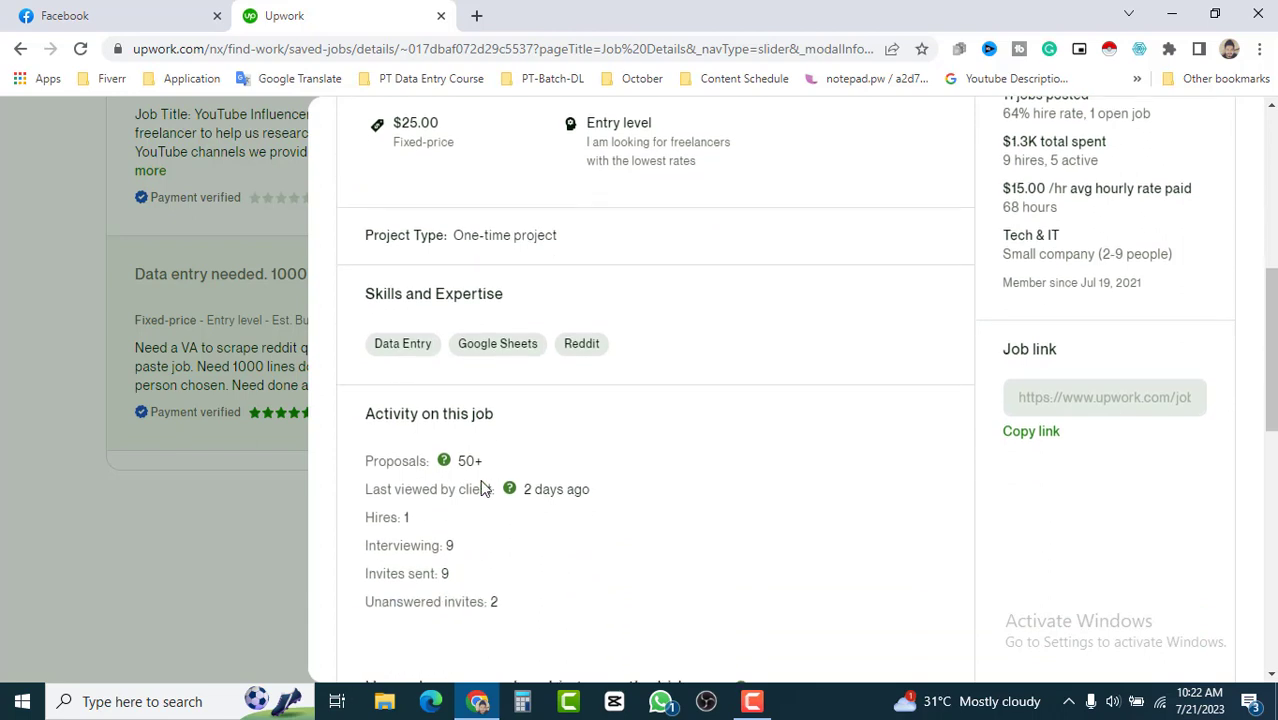
click(443, 461)
click(487, 470)
drag(413, 526, 365, 518)
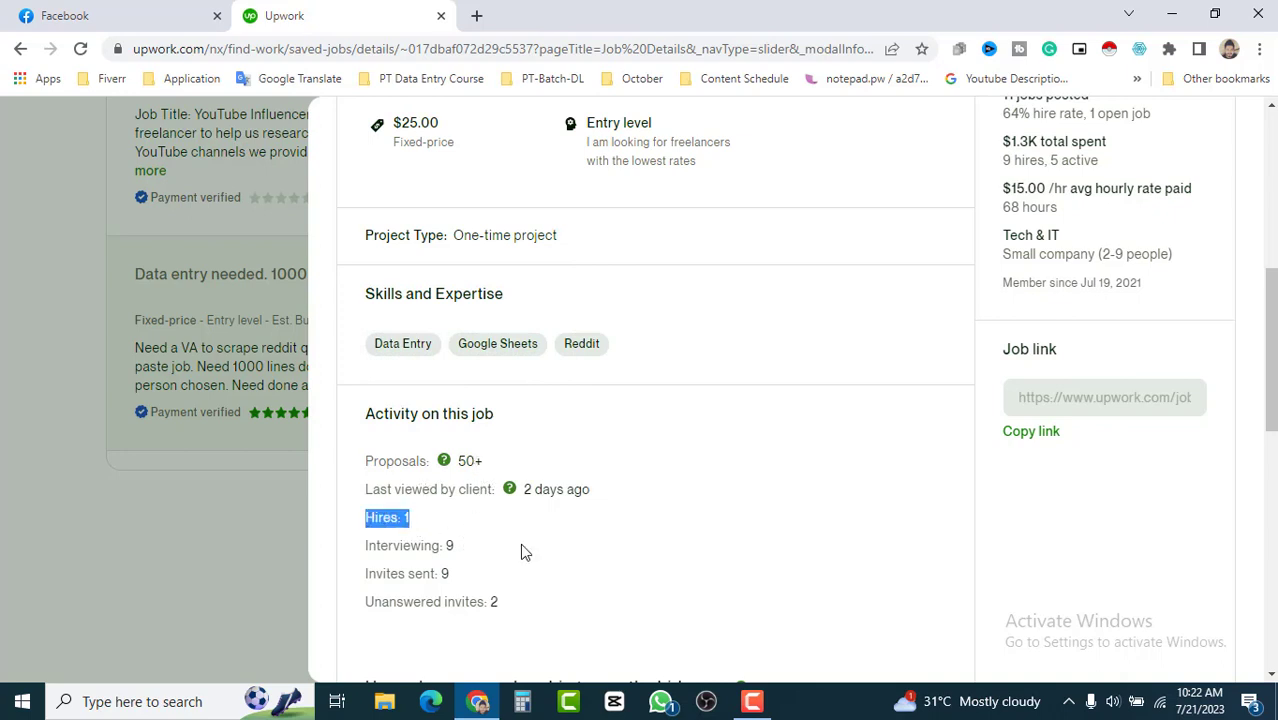
click(557, 555)
scroll(731, 533, down, 2)
scroll(731, 533, up, 3)
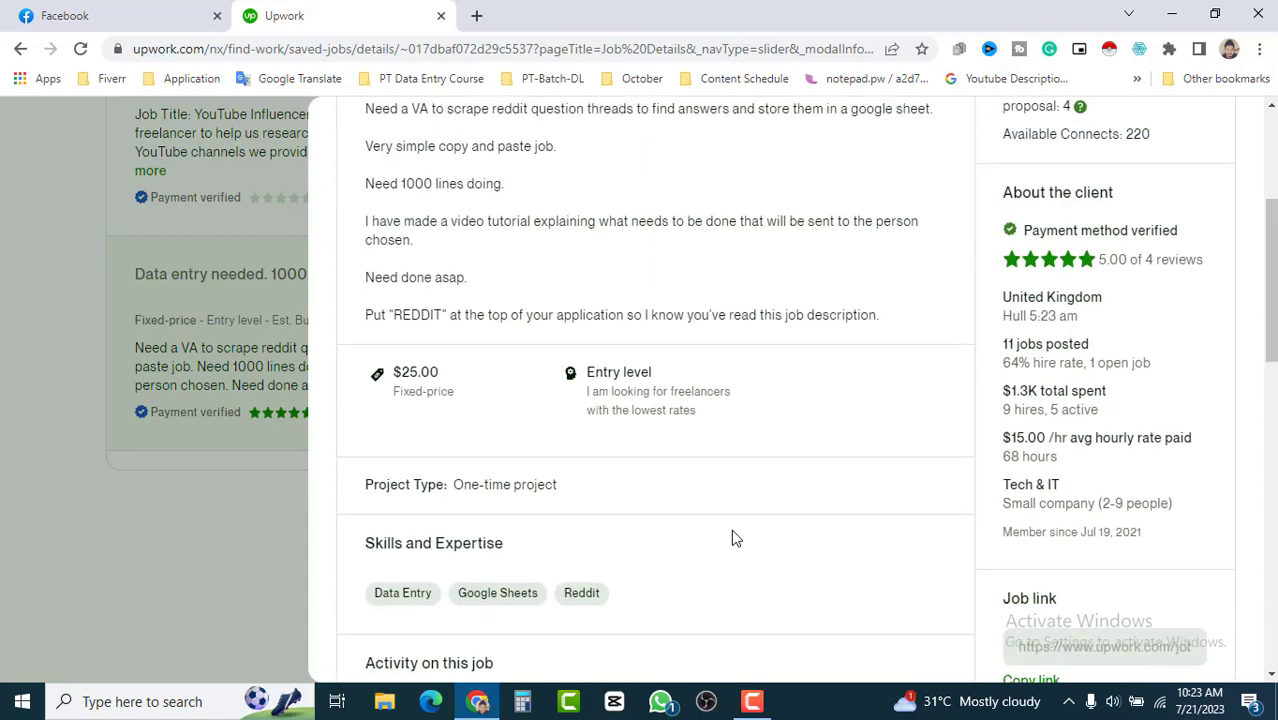
scroll(731, 538, up, 2)
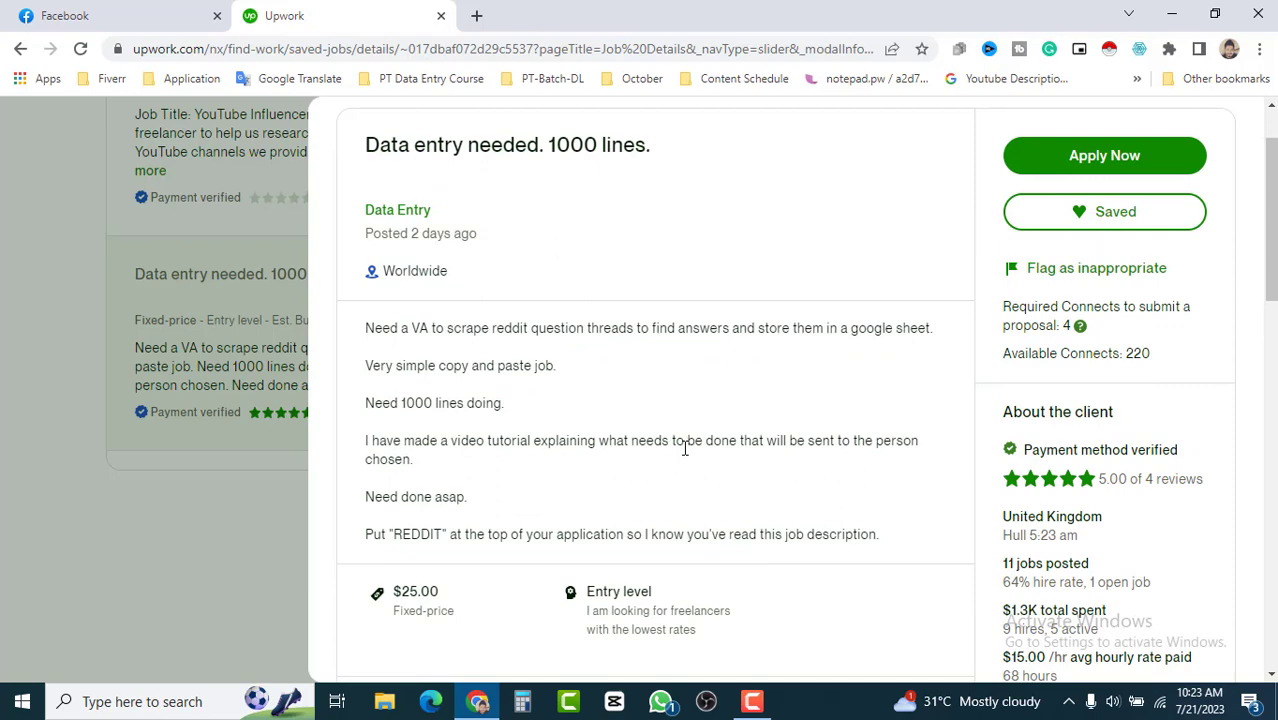
scroll(690, 456, down, 2)
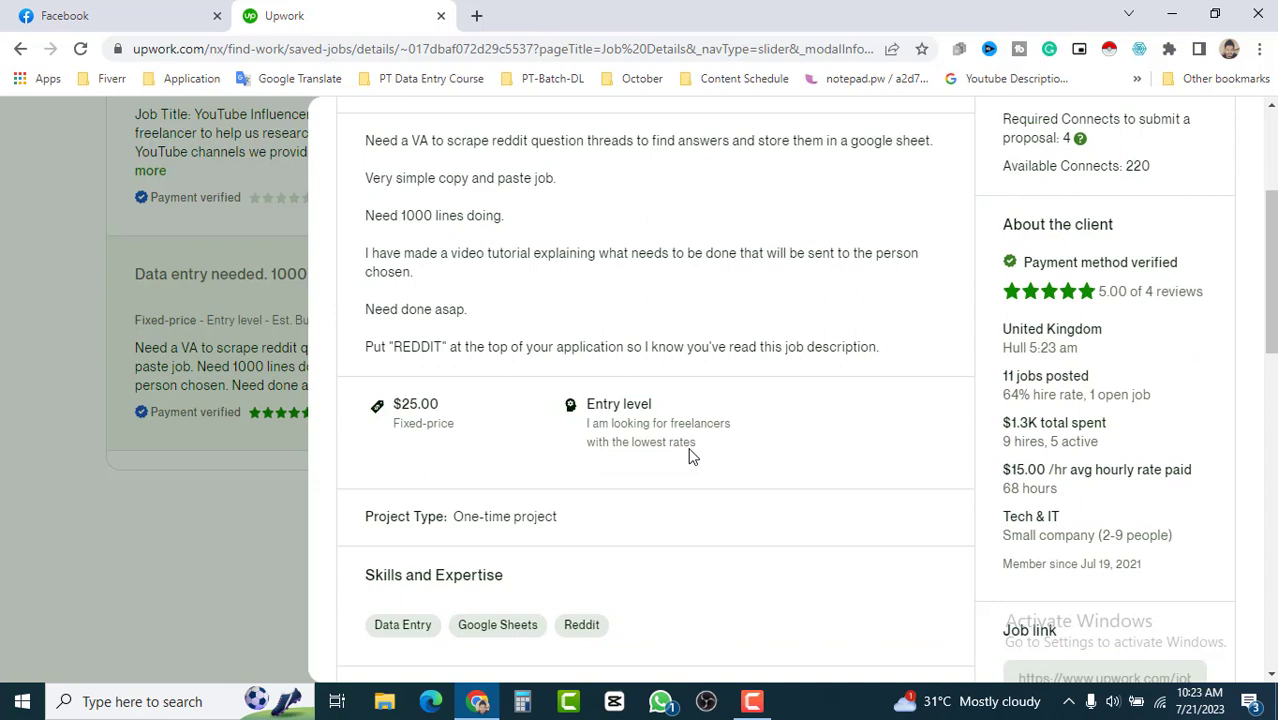
scroll(690, 450, down, 2)
scroll(640, 460, down, 2)
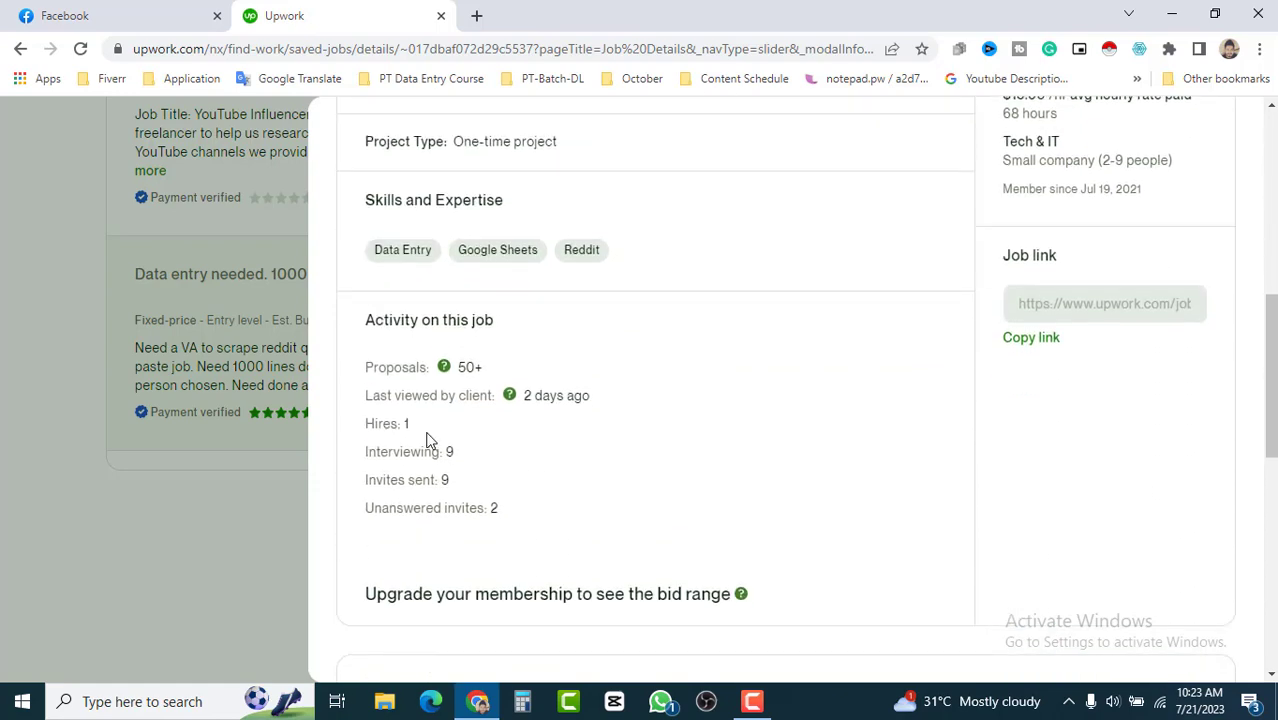
scroll(756, 420, up, 5)
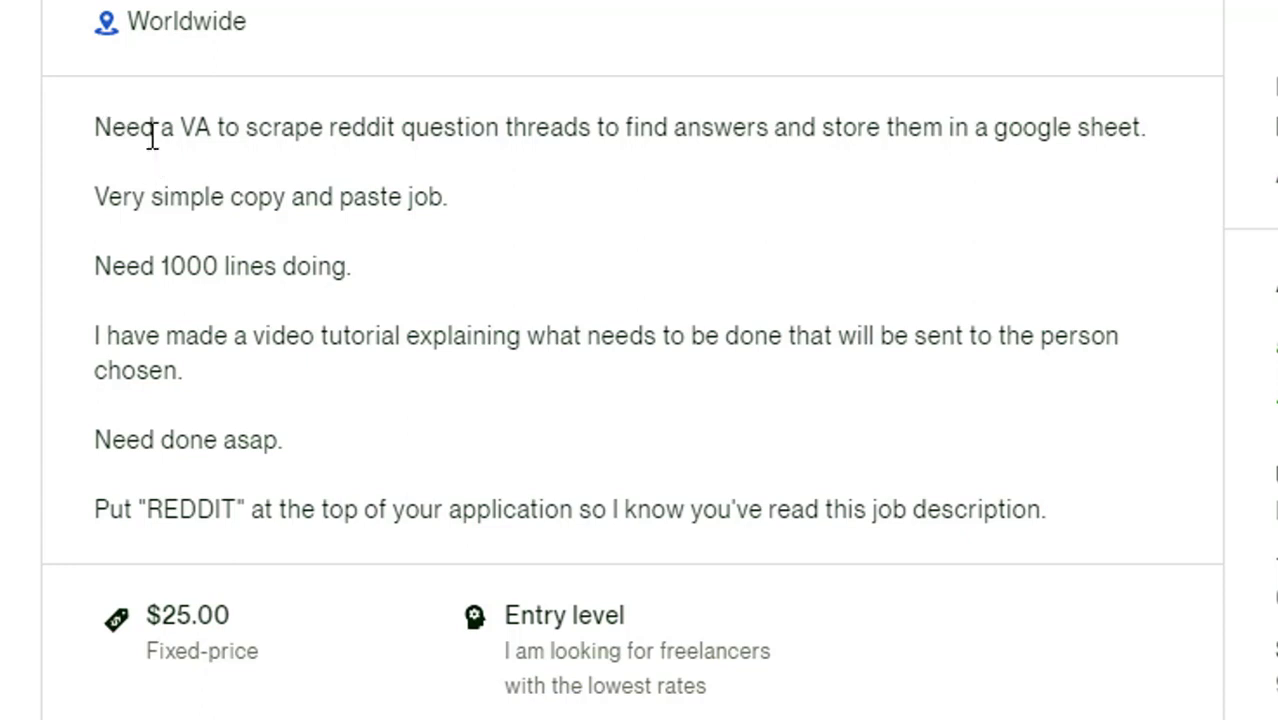
drag(210, 127, 184, 127)
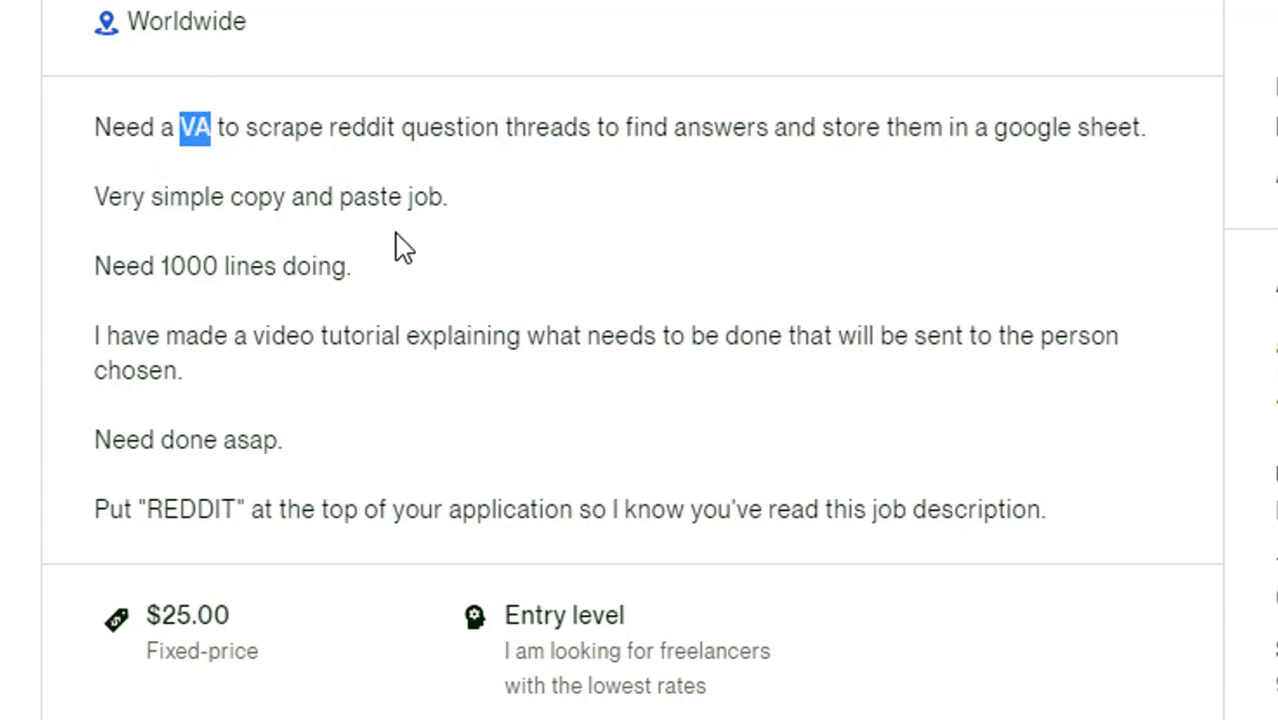
click(347, 181)
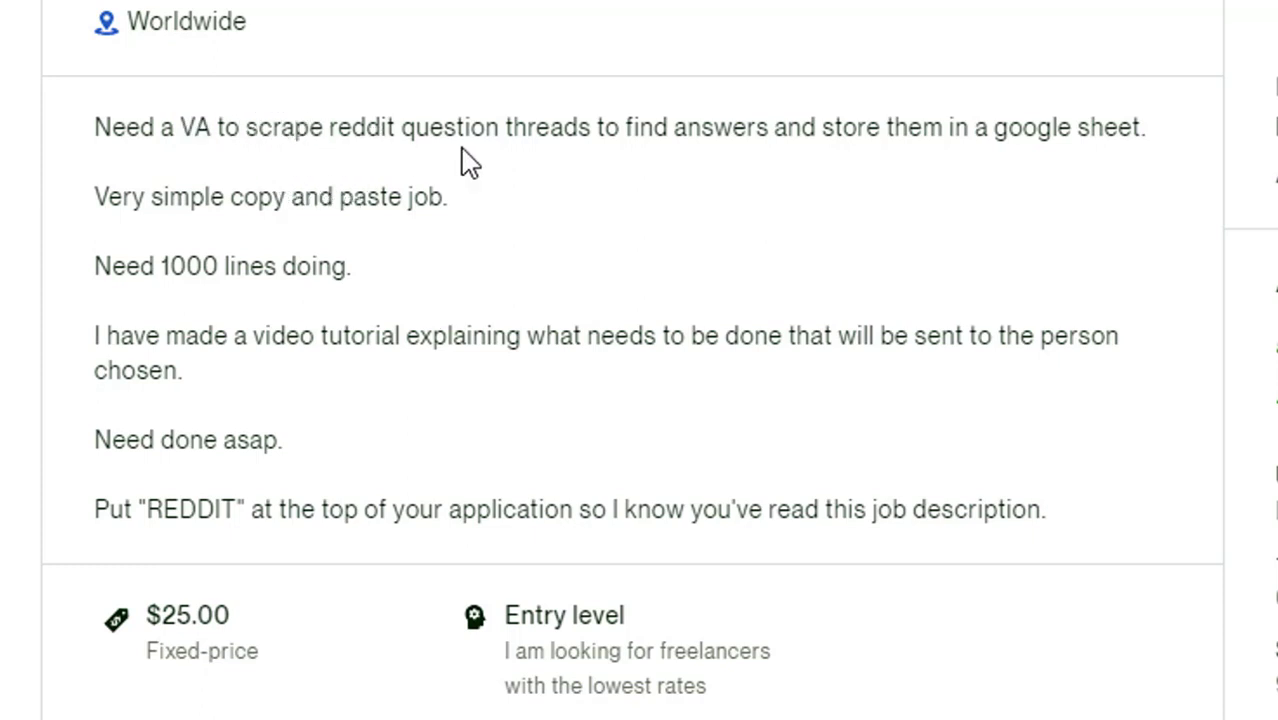
drag(329, 135, 499, 128)
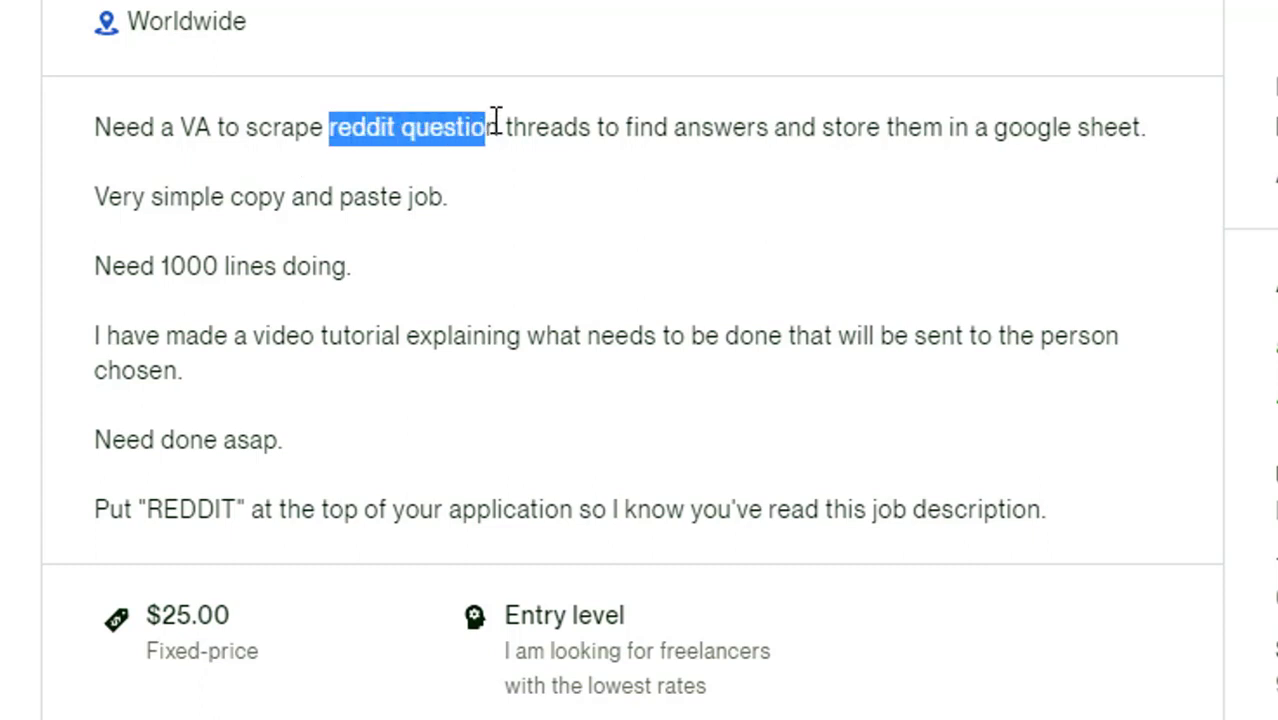
click(588, 135)
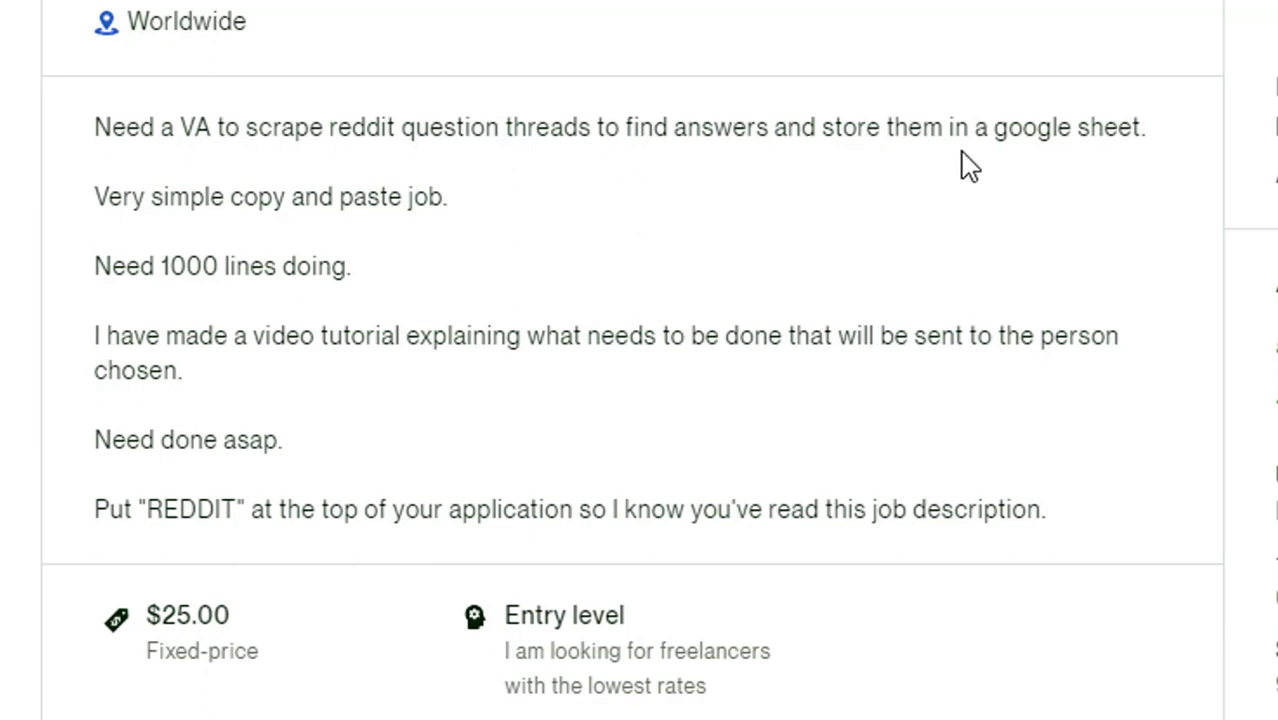
drag(1140, 128, 970, 128)
click(750, 192)
drag(328, 127, 405, 127)
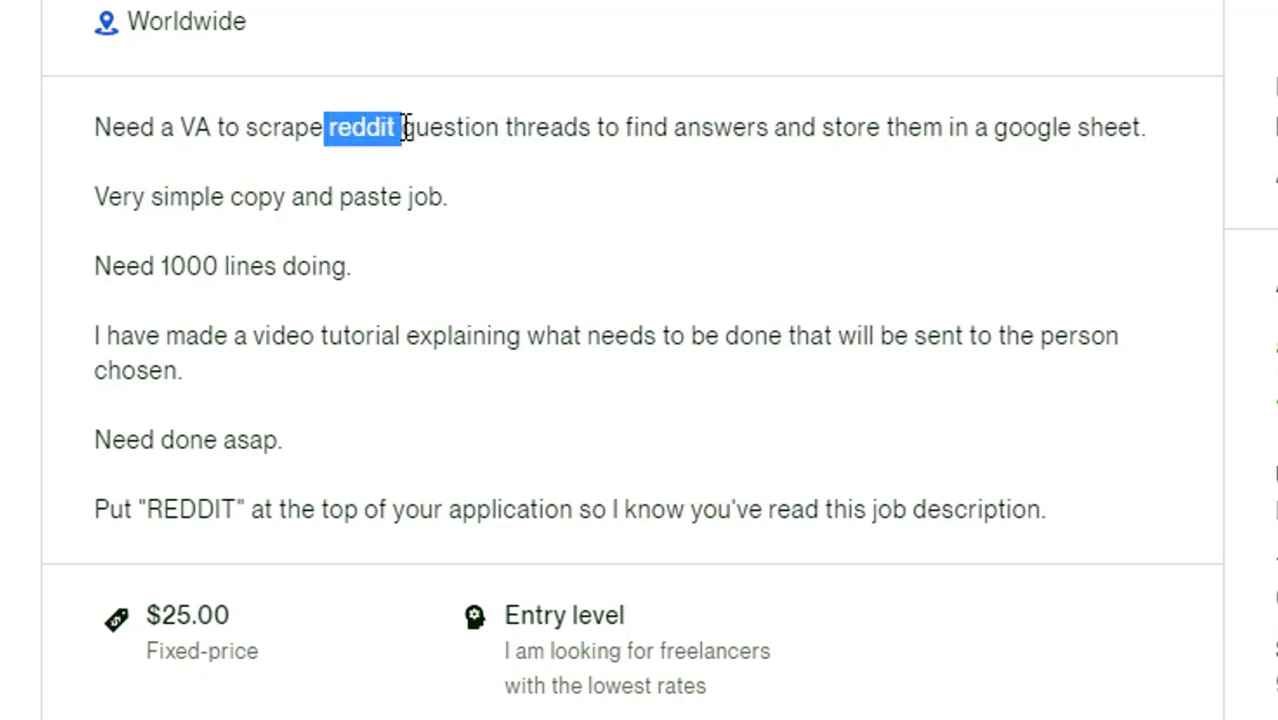
click(410, 140)
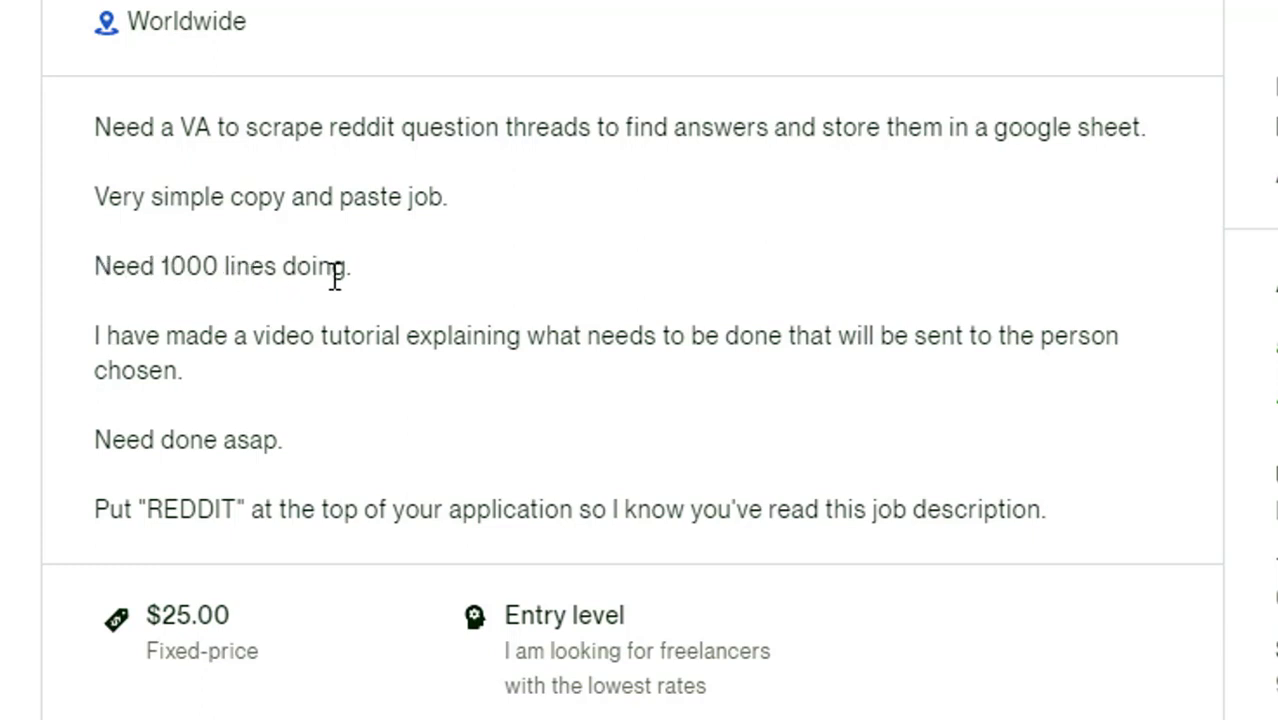
drag(366, 277, 92, 268)
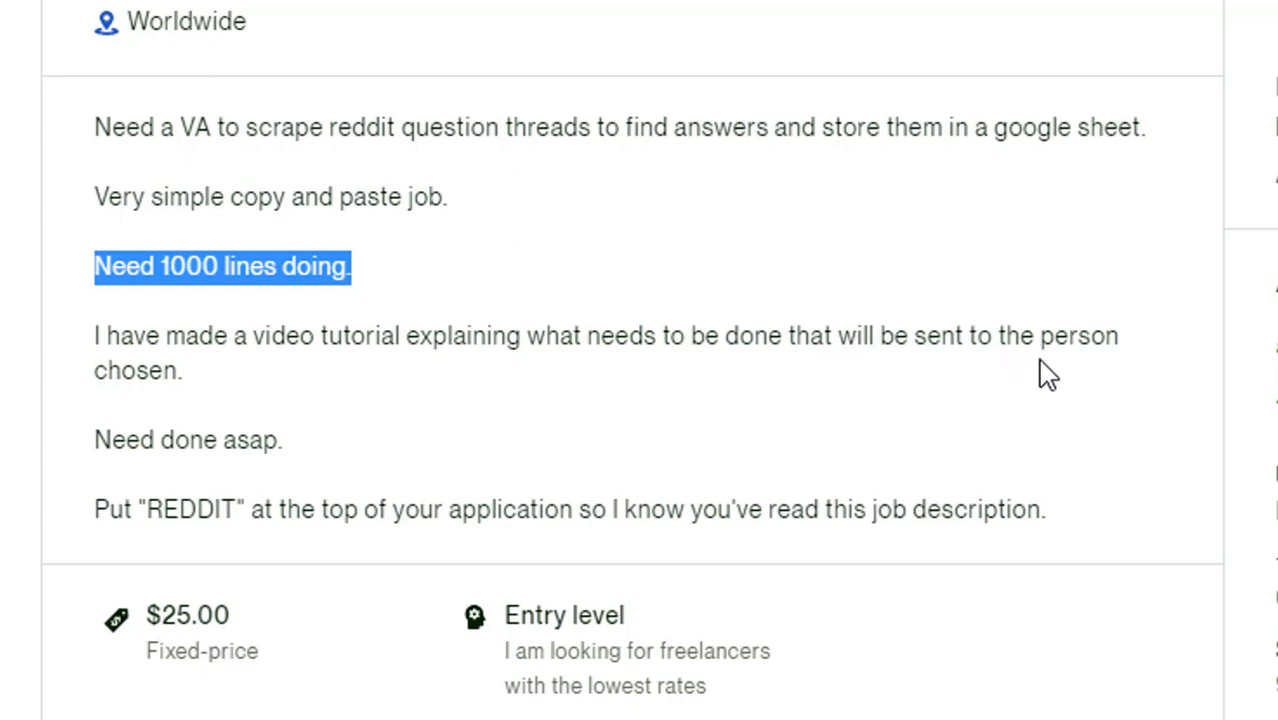
click(208, 371)
drag(208, 371, 94, 345)
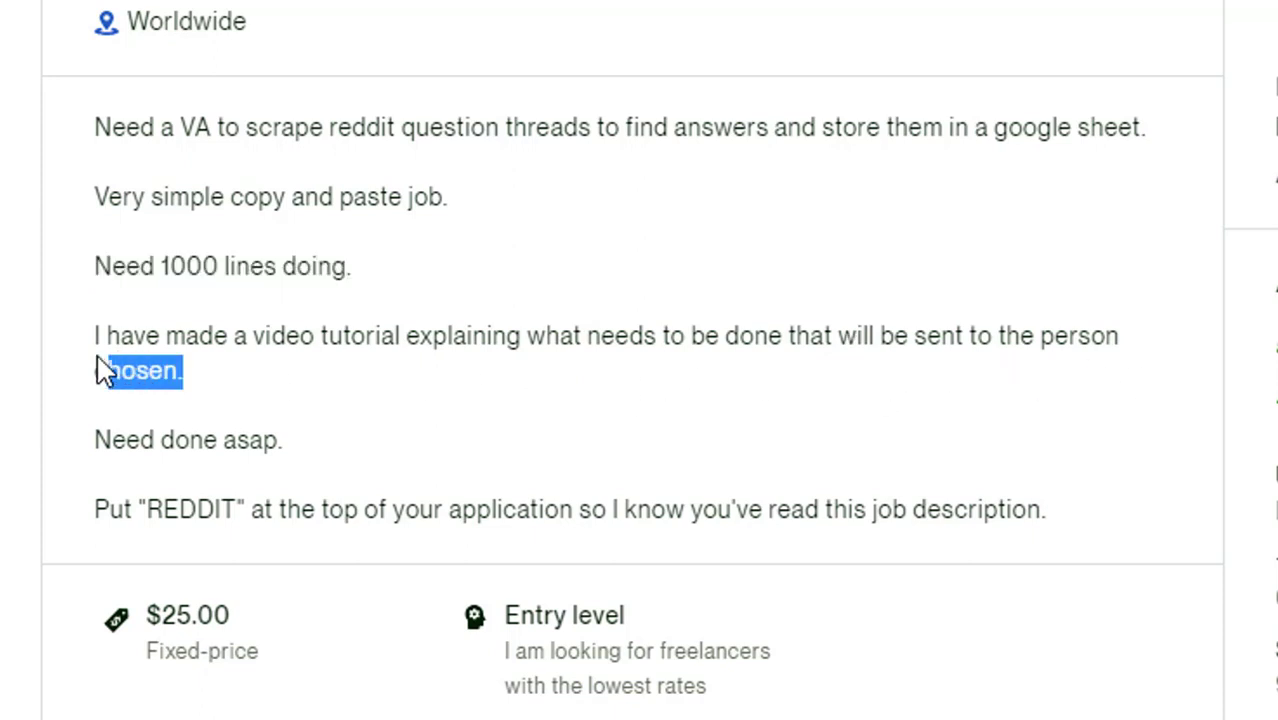
click(510, 345)
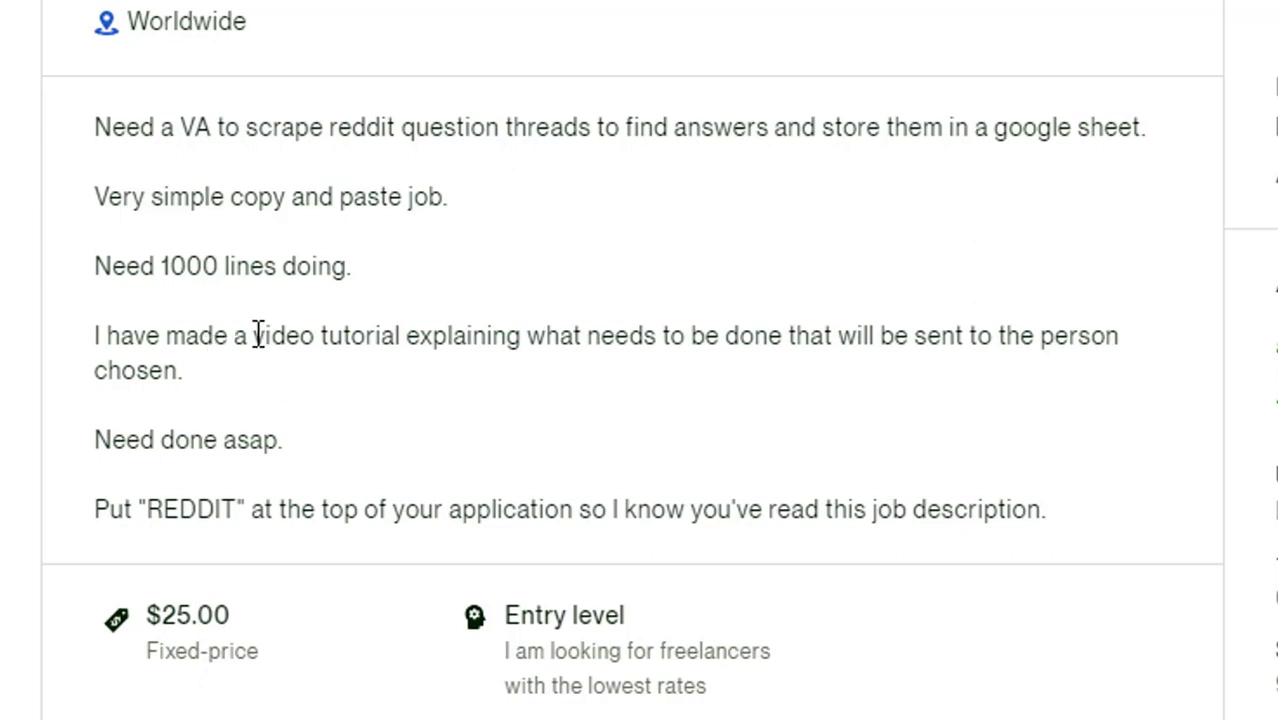
drag(256, 336, 526, 338)
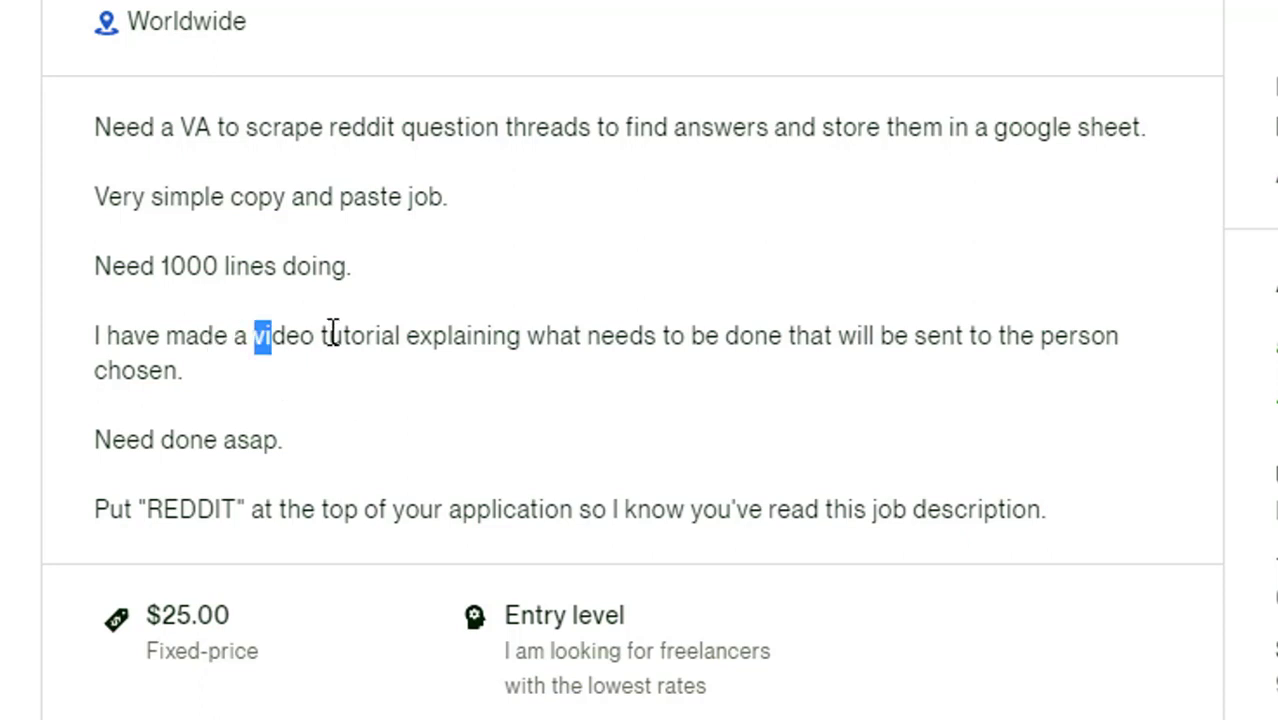
click(553, 381)
drag(284, 441, 222, 441)
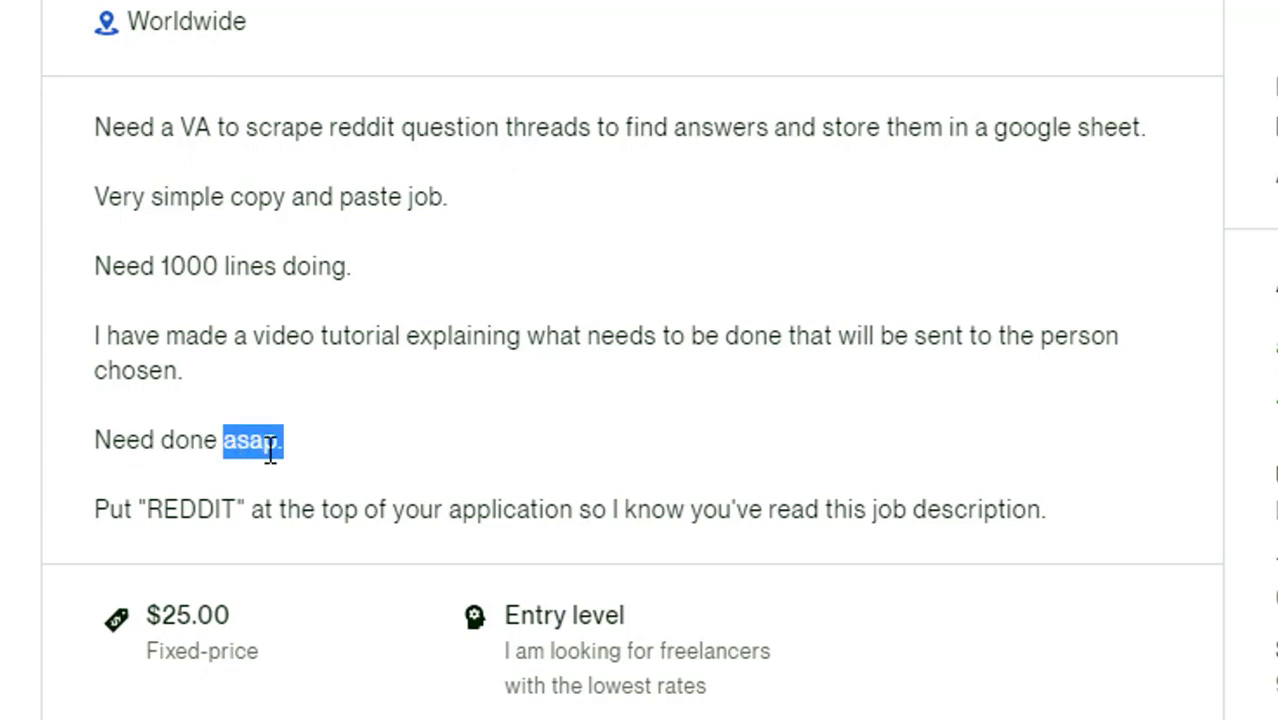
click(307, 460)
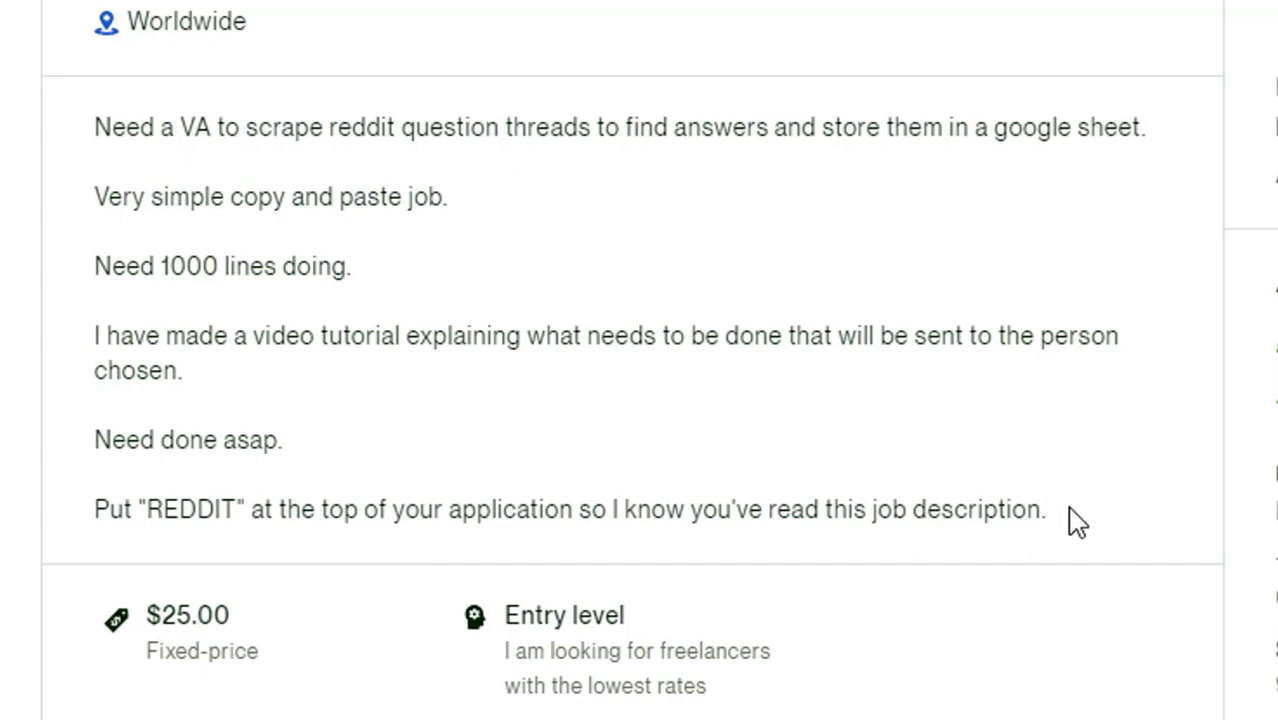
drag(1065, 515, 97, 508)
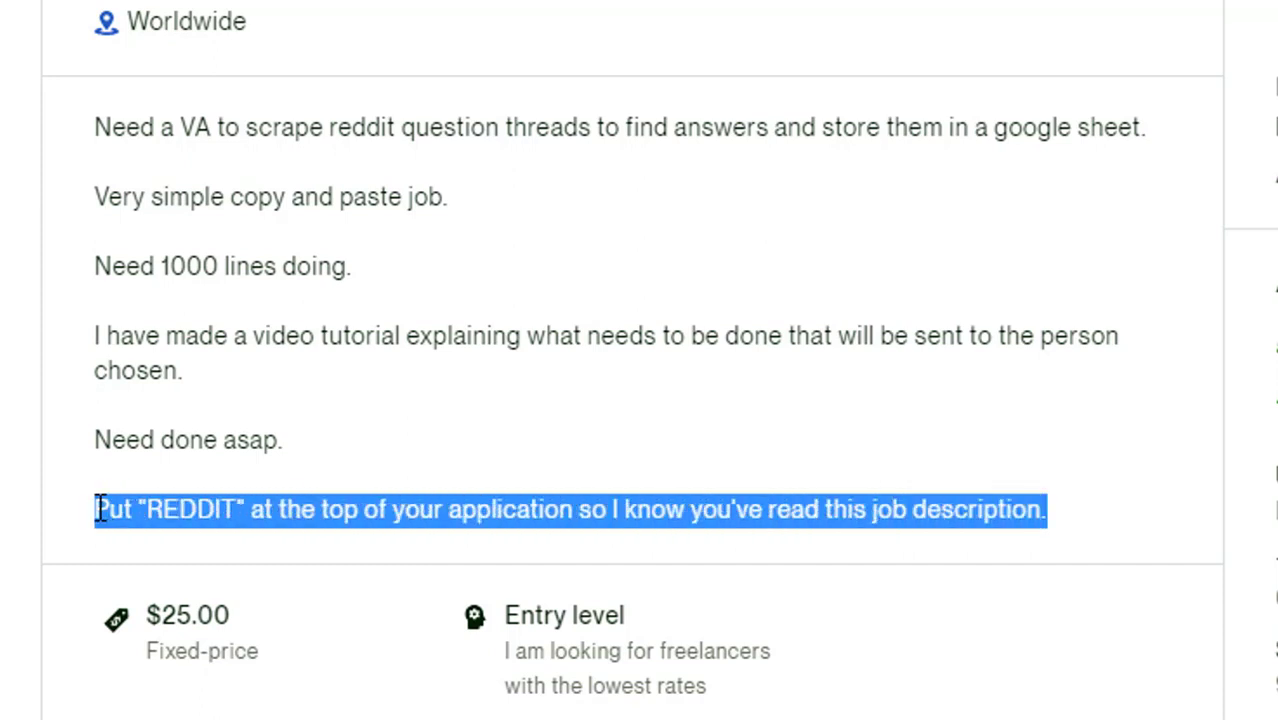
click(542, 510)
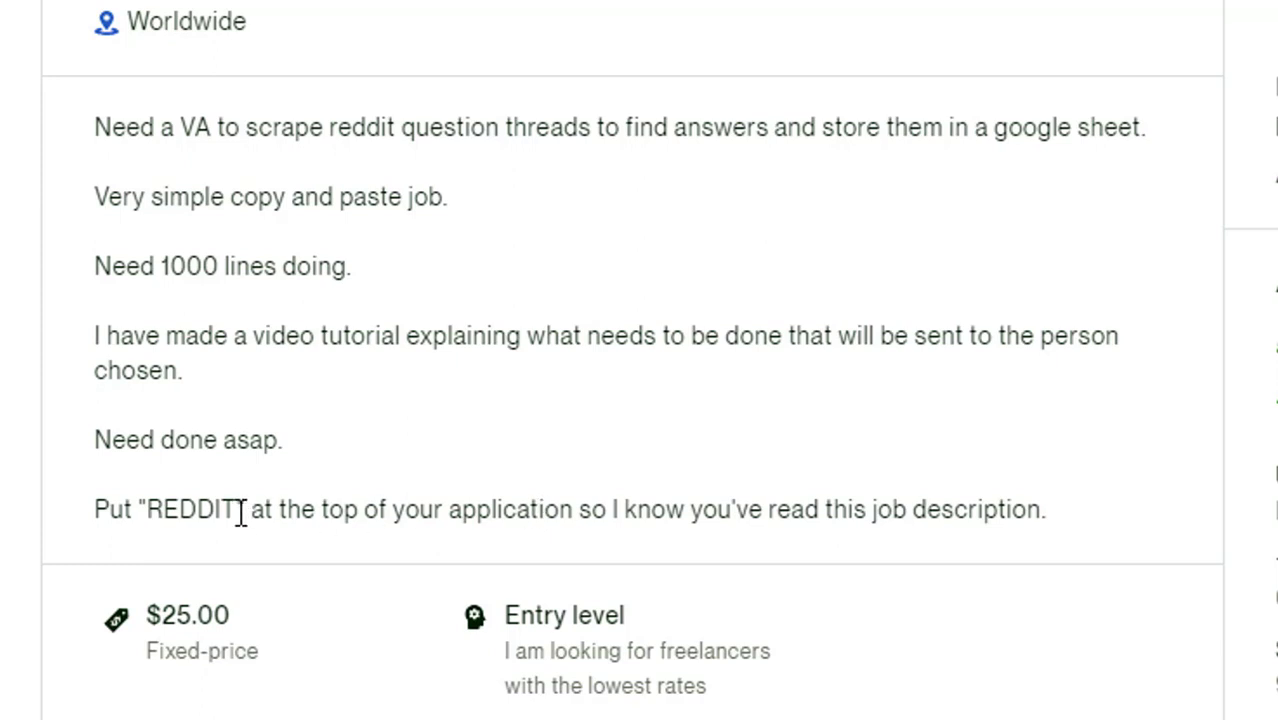
drag(238, 510, 145, 510)
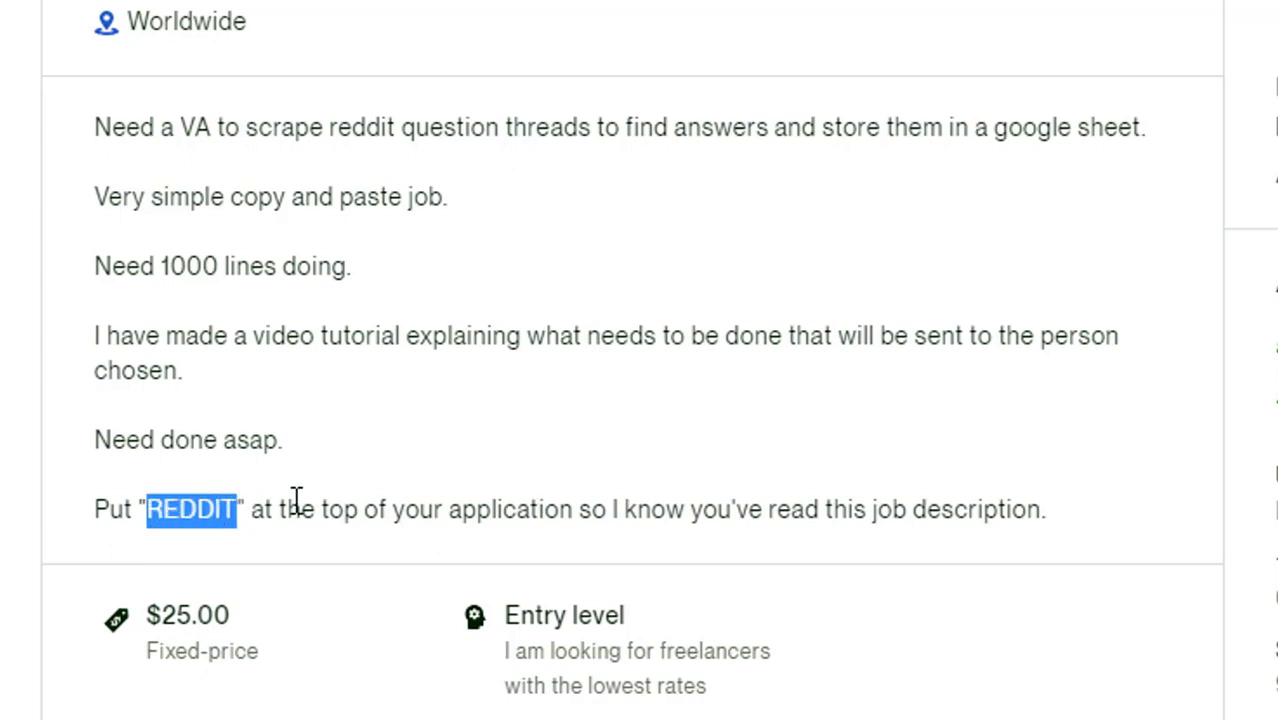
click(526, 498)
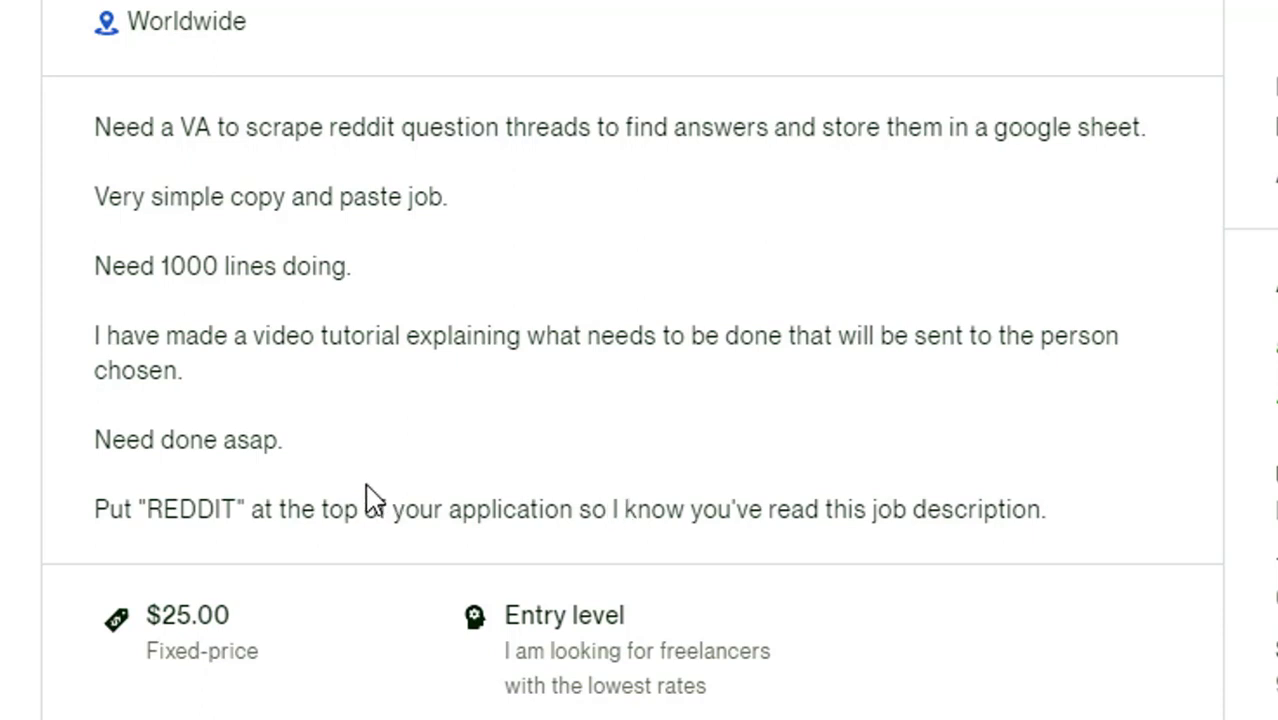
mouse_move(305, 457)
mouse_down()
mouse_move(134, 220)
mouse_move(97, 135)
mouse_up()
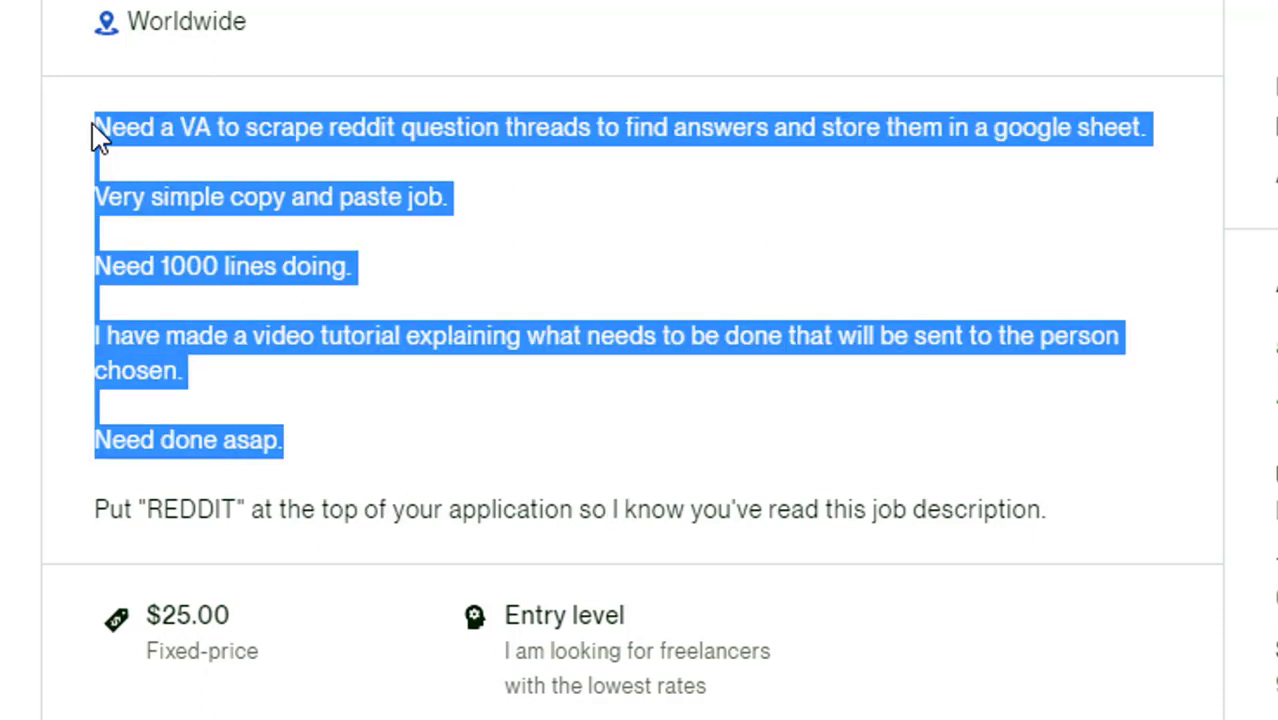
click(437, 278)
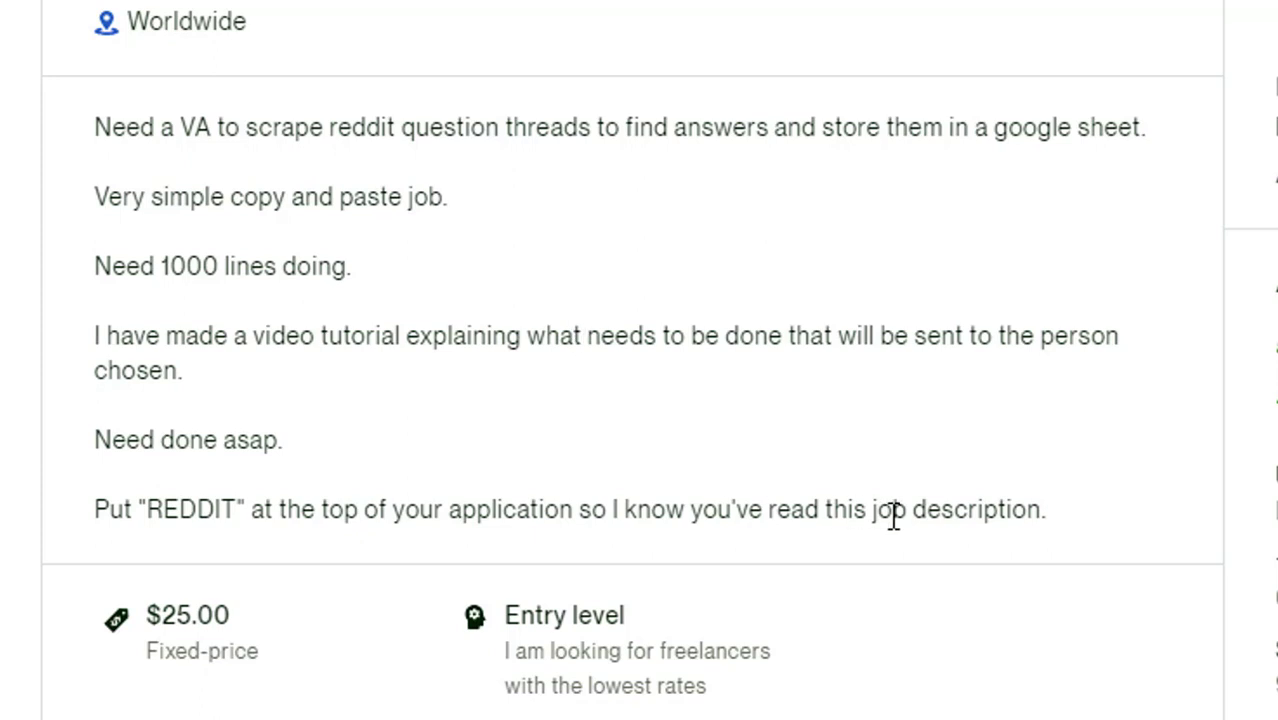
drag(137, 508, 399, 508)
click(398, 508)
drag(135, 510, 245, 510)
click(815, 508)
drag(332, 455, 112, 127)
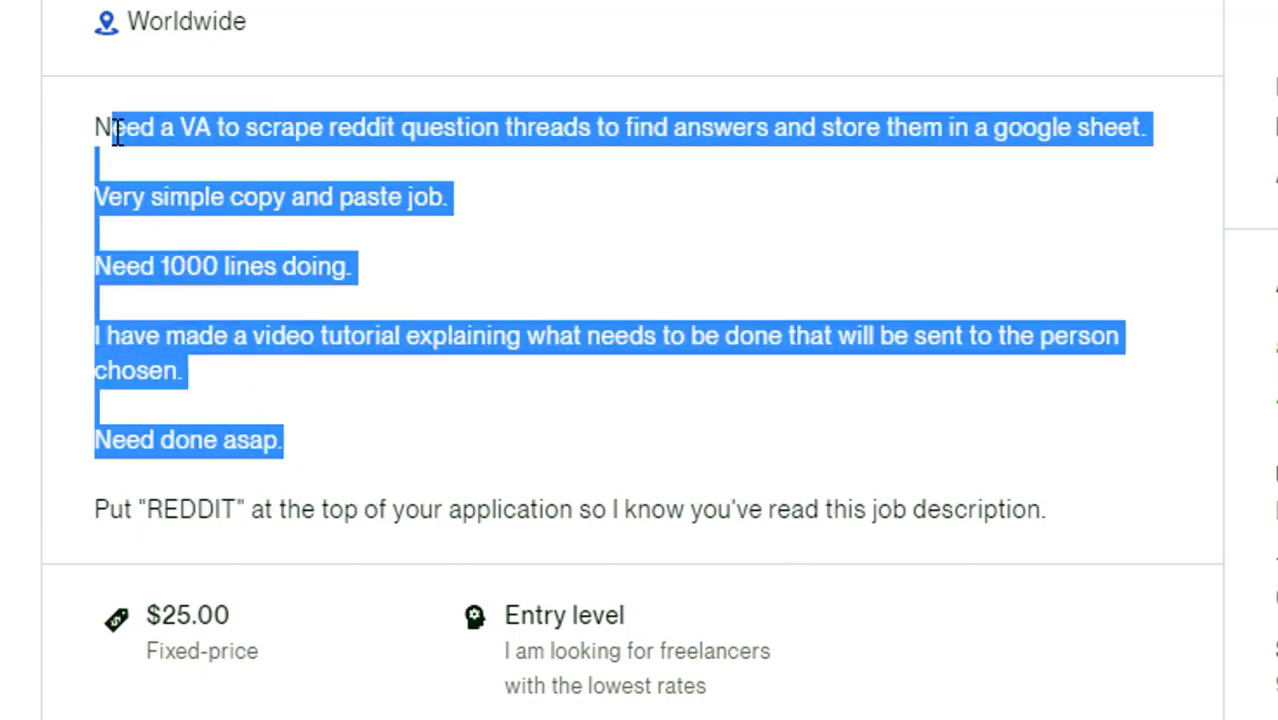
click(422, 289)
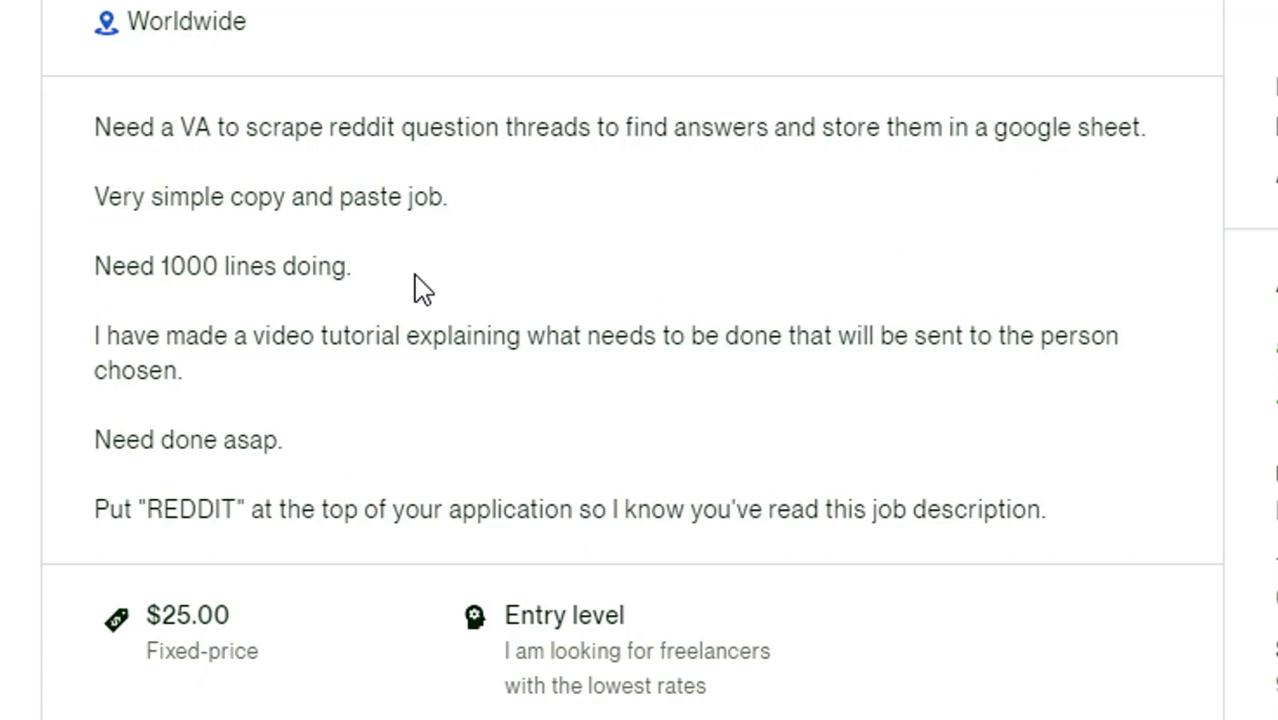
drag(258, 508, 138, 510)
click(290, 510)
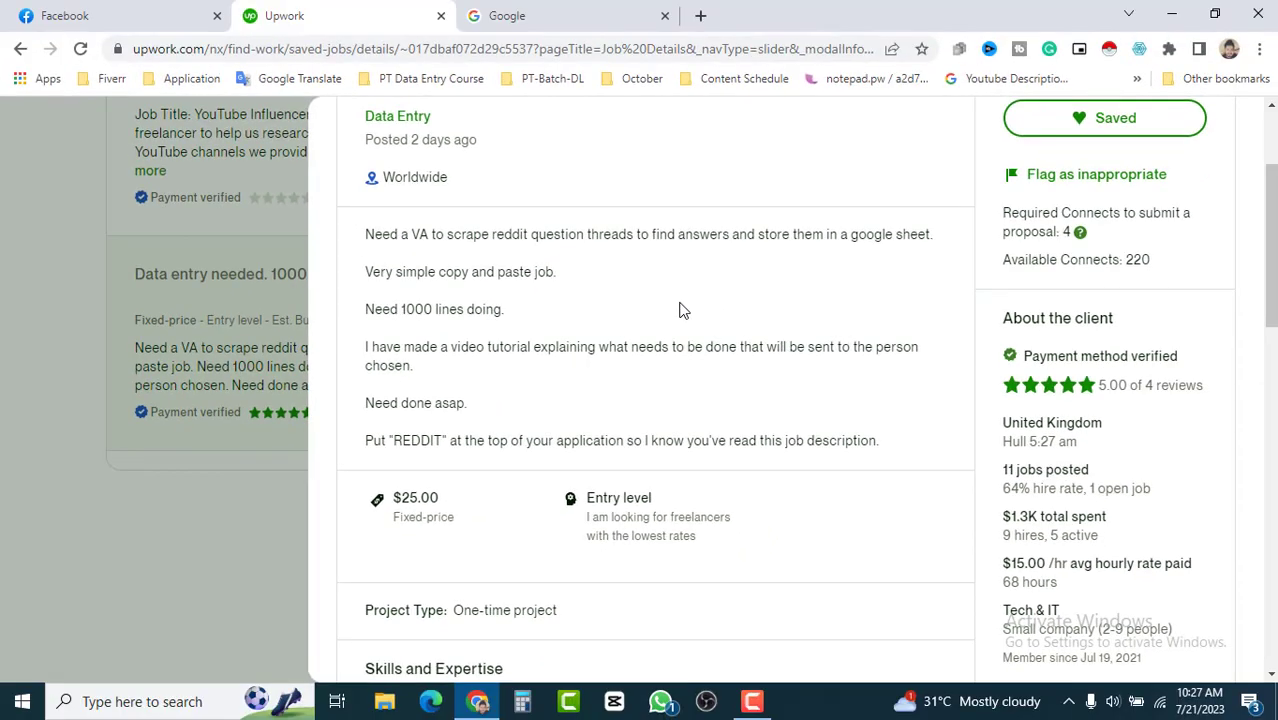
Create a new blank Google Sheets spreadsheet from the Google apps menu
drag(932, 236, 852, 234)
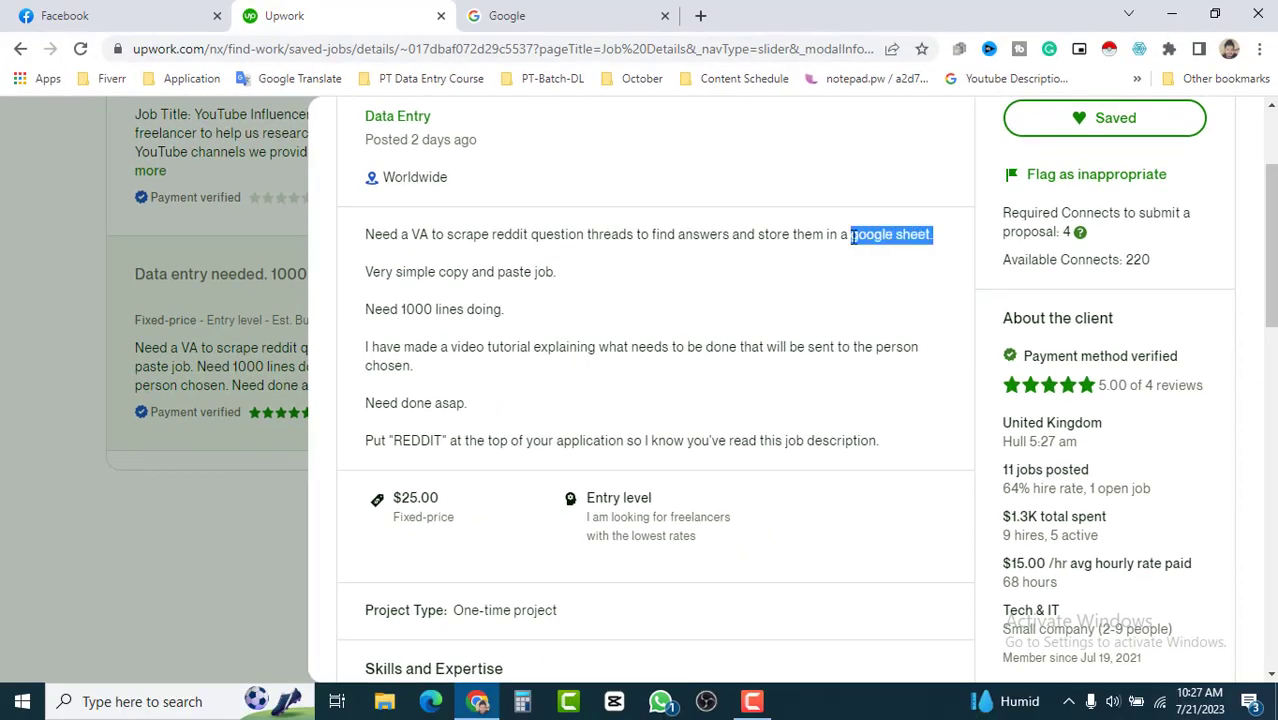
click(618, 18)
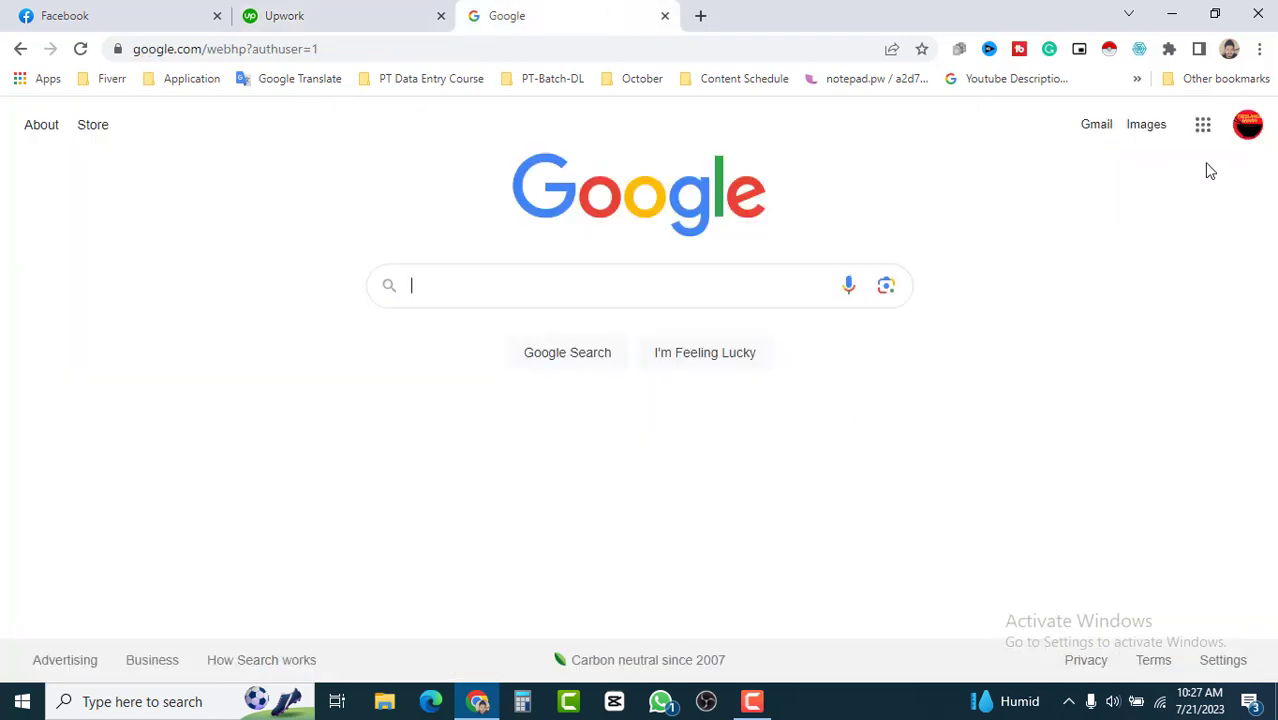
click(1204, 127)
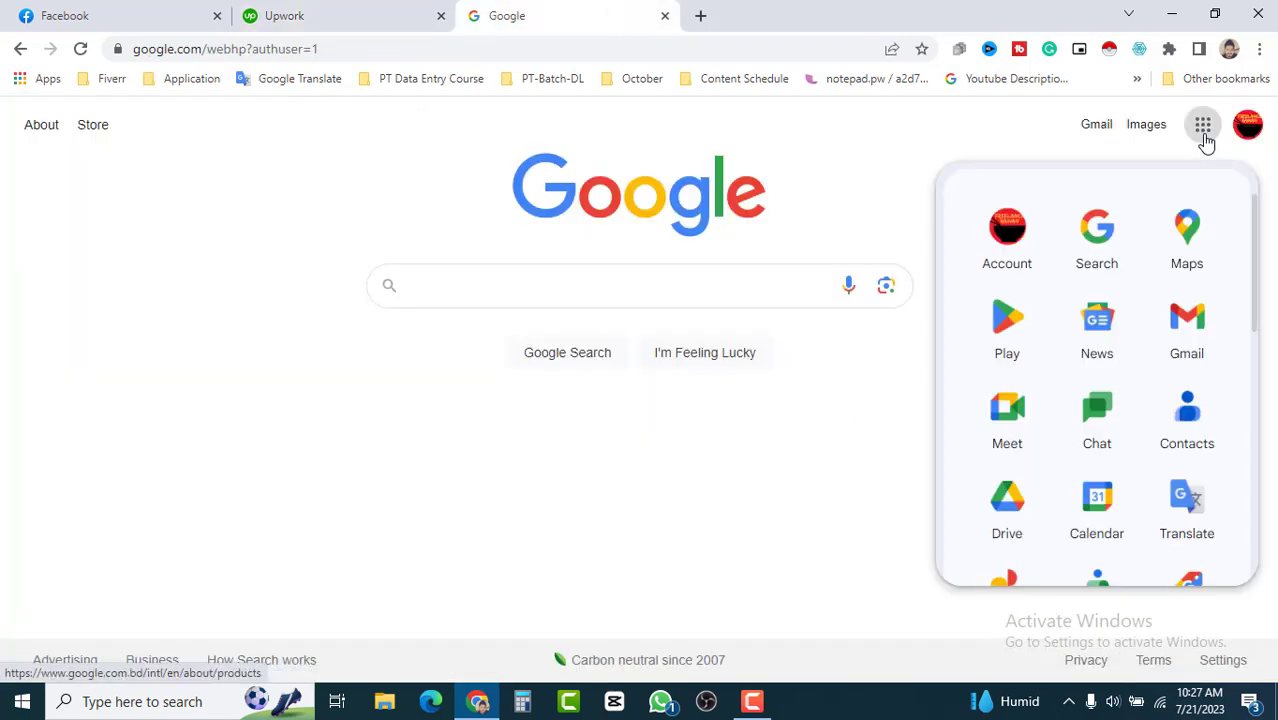
scroll(1097, 400, down, 1)
scroll(1097, 394, down, 2)
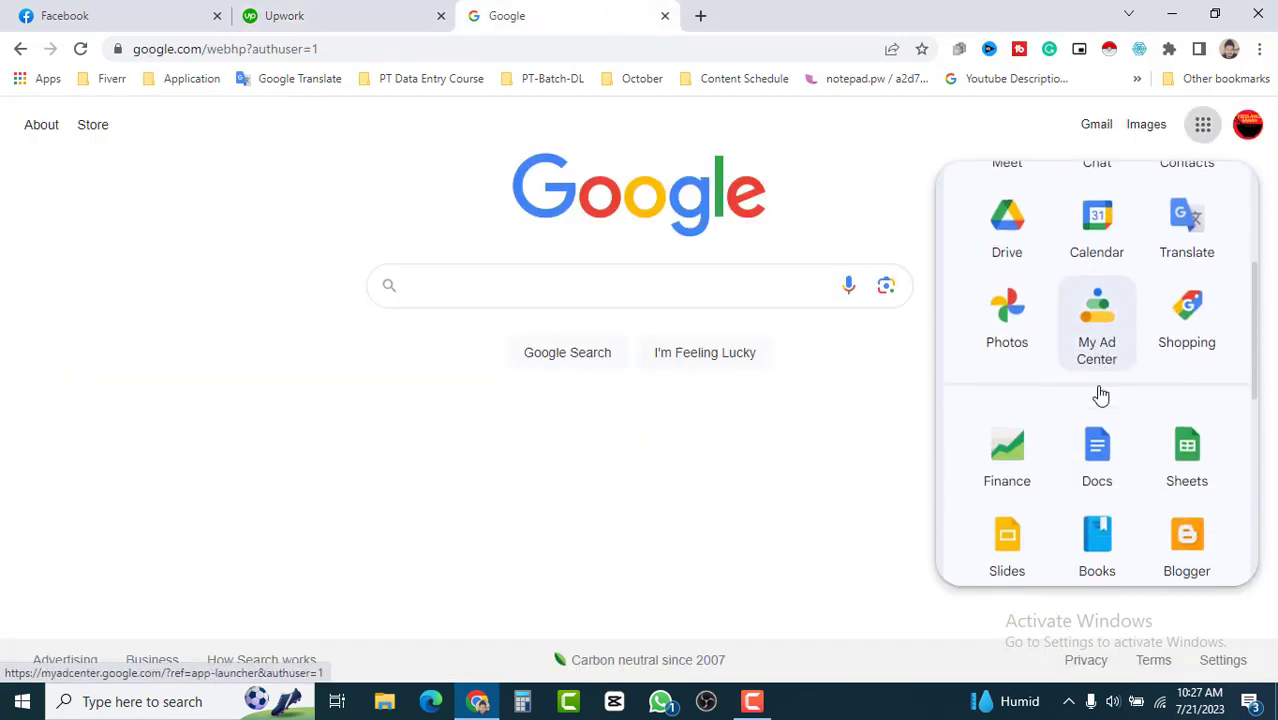
click(1192, 470)
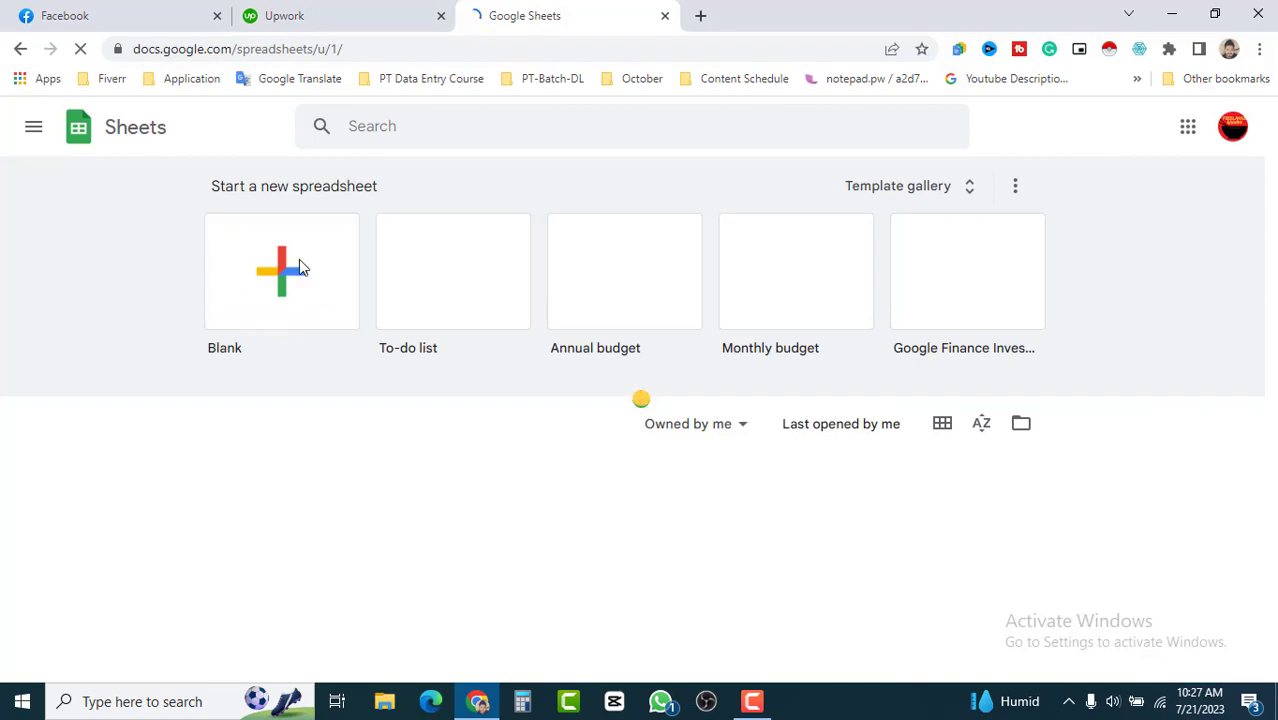
click(306, 308)
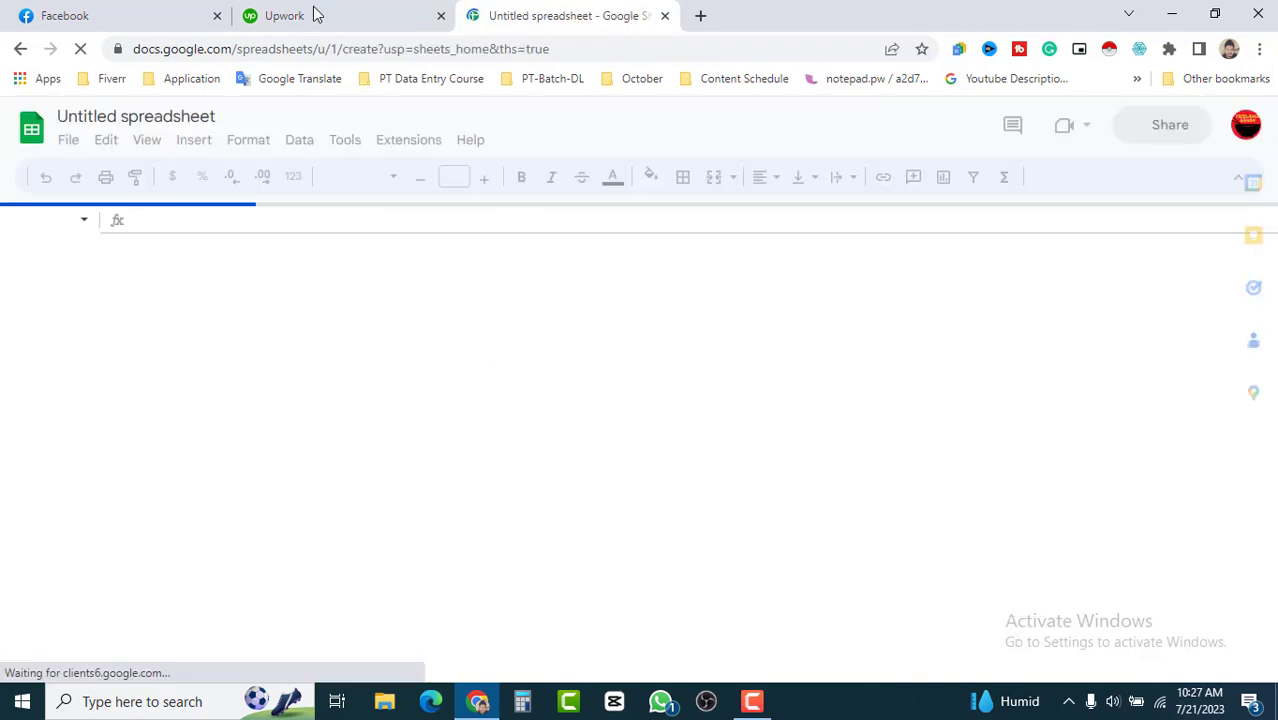
Copy the phrase 'Need 1000 lines' from the Upwork job post
click(314, 14)
click(519, 272)
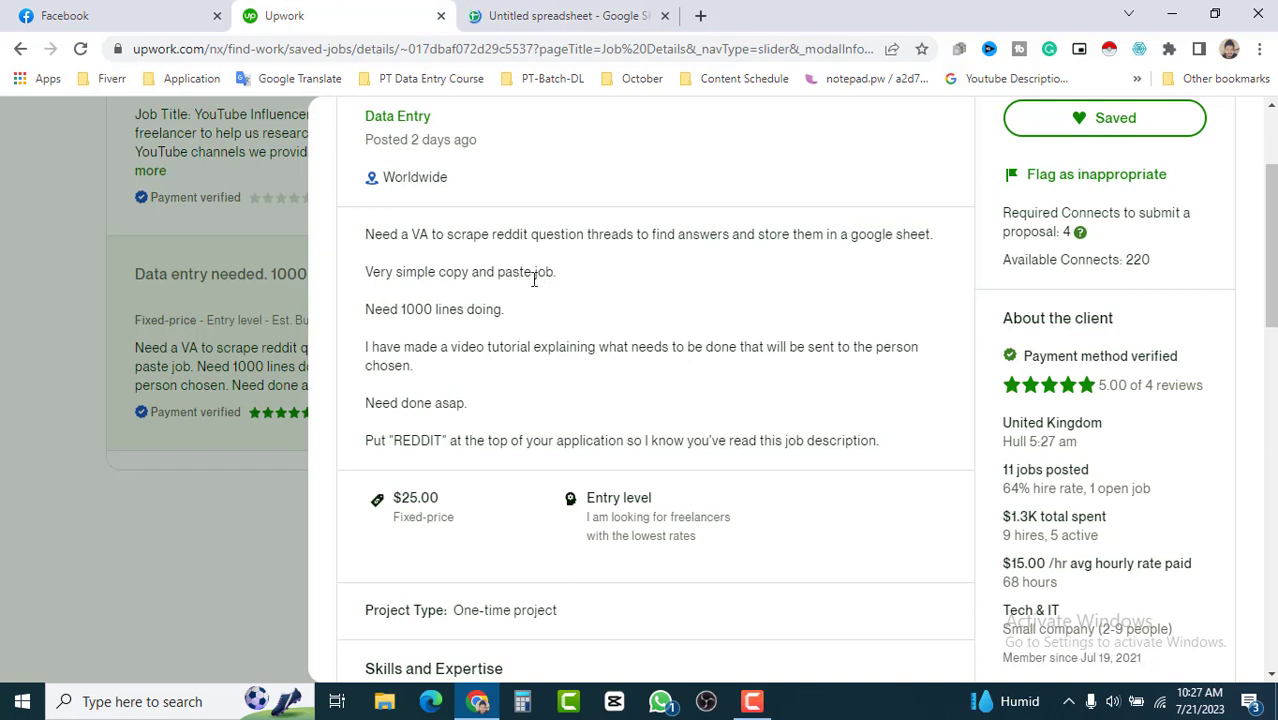
drag(367, 309, 460, 315)
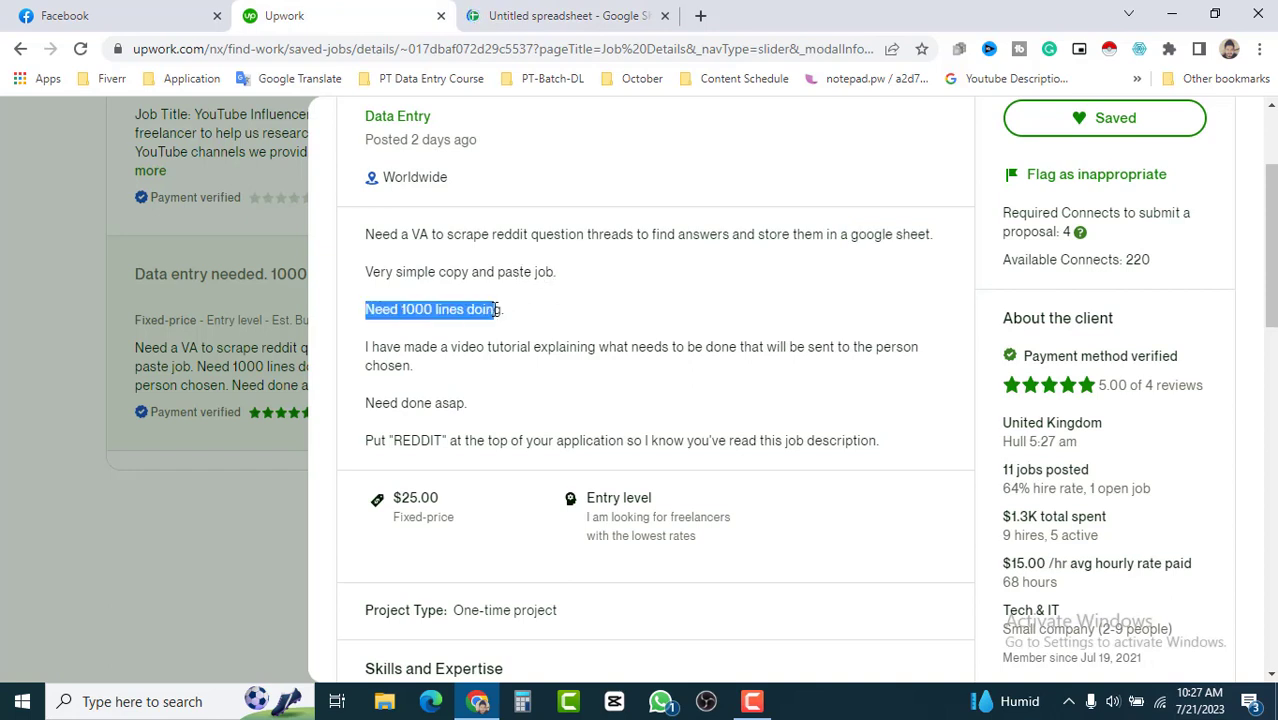
right_click(446, 310)
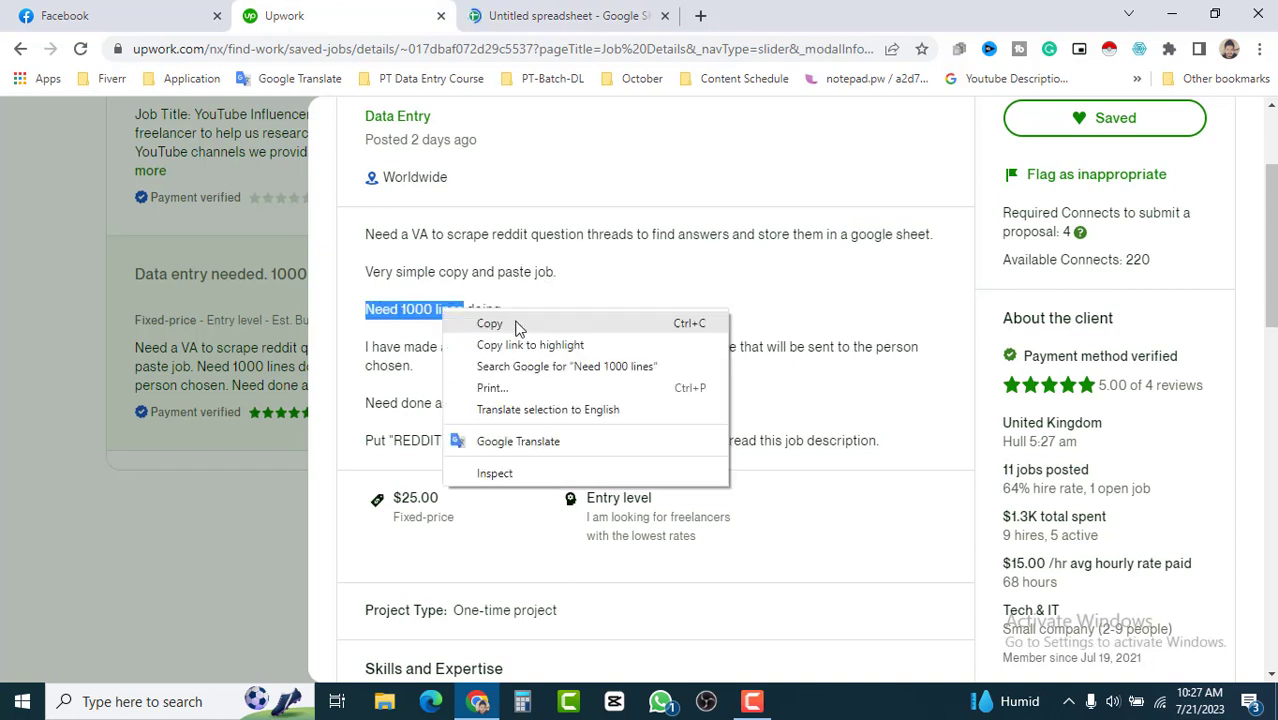
click(499, 322)
click(522, 15)
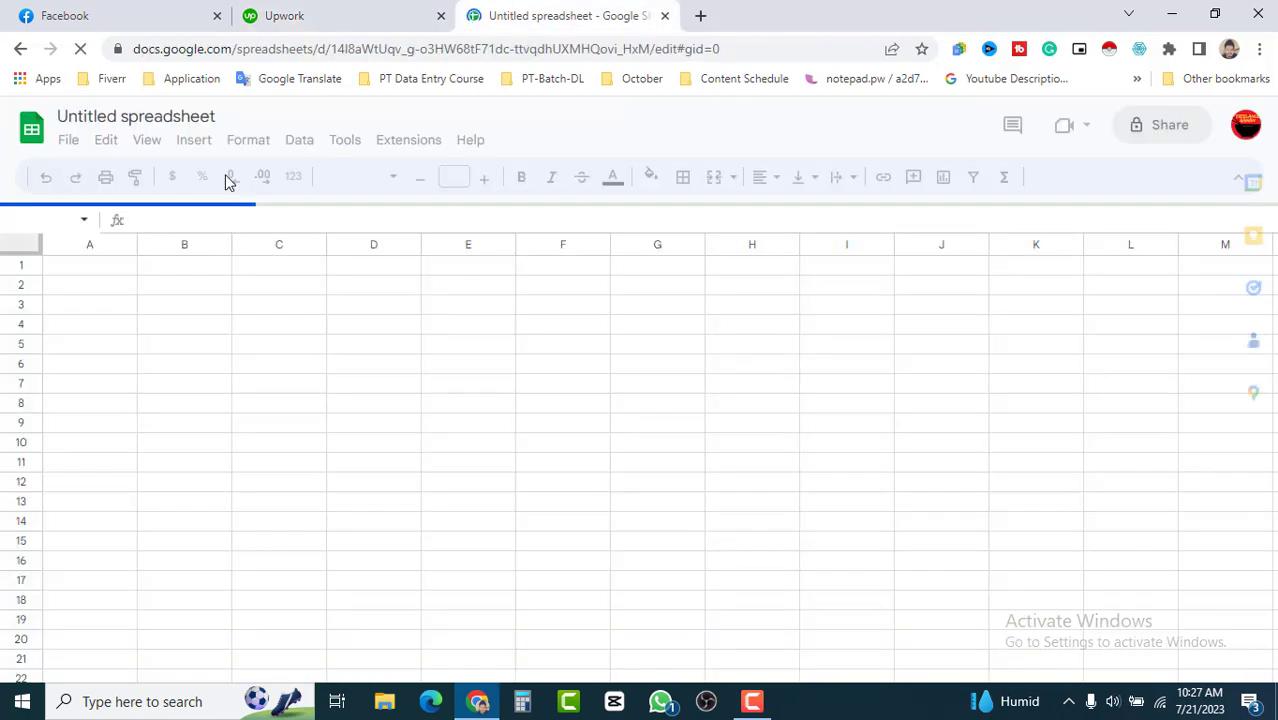
Name the spreadsheet with the pasted phrase 'Need 1000 lines'
click(135, 116)
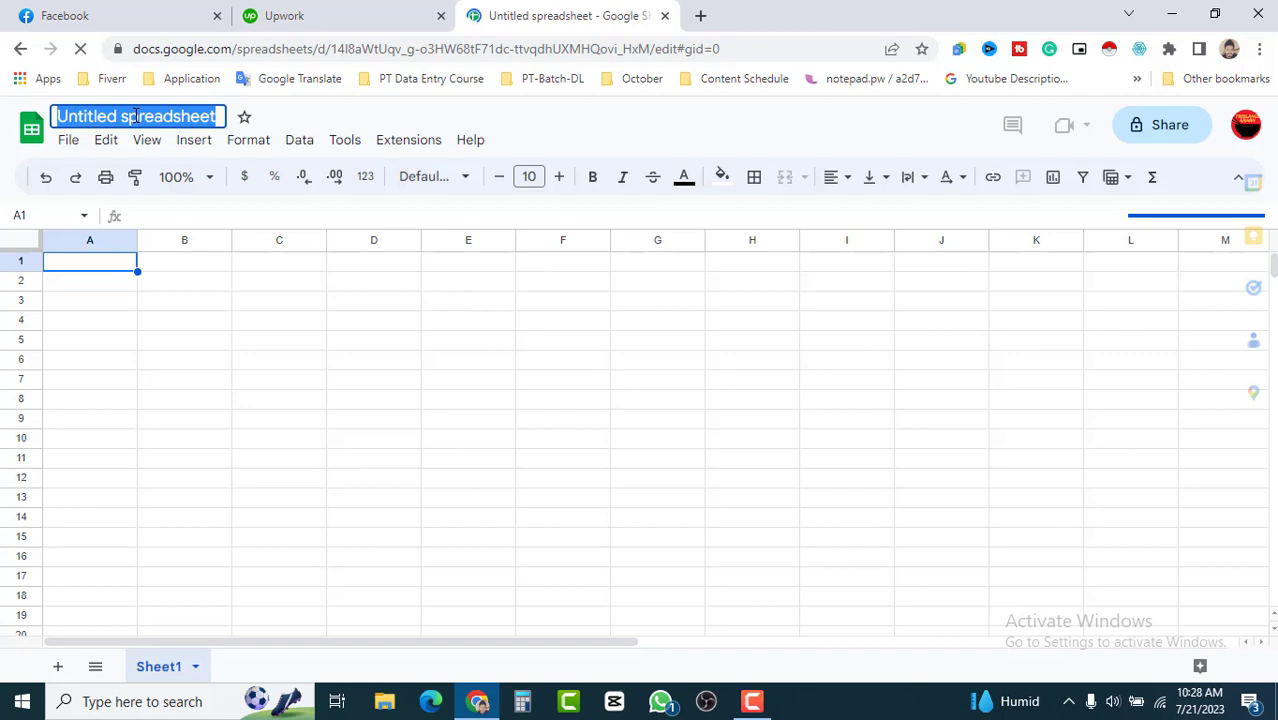
key(ctrl+v)
click(442, 342)
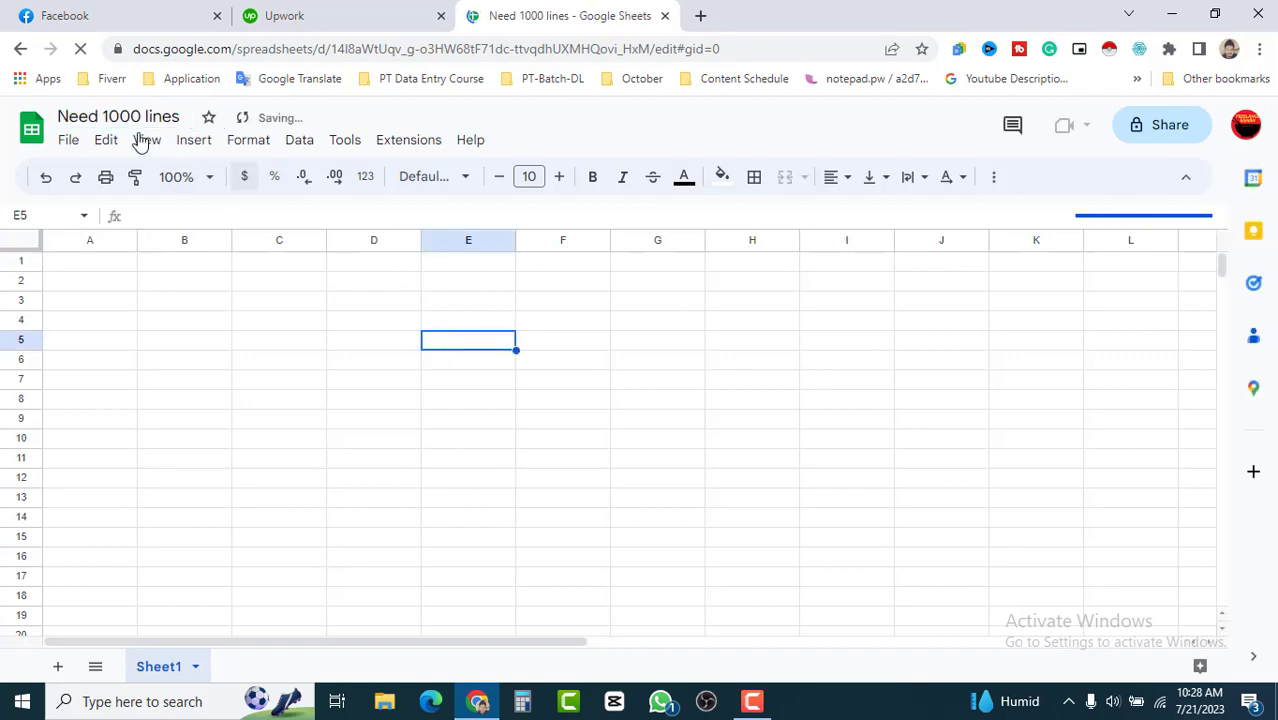
Copy the job title and rename the spreadsheet 'Data entry needed. 1000 lines'
click(358, 10)
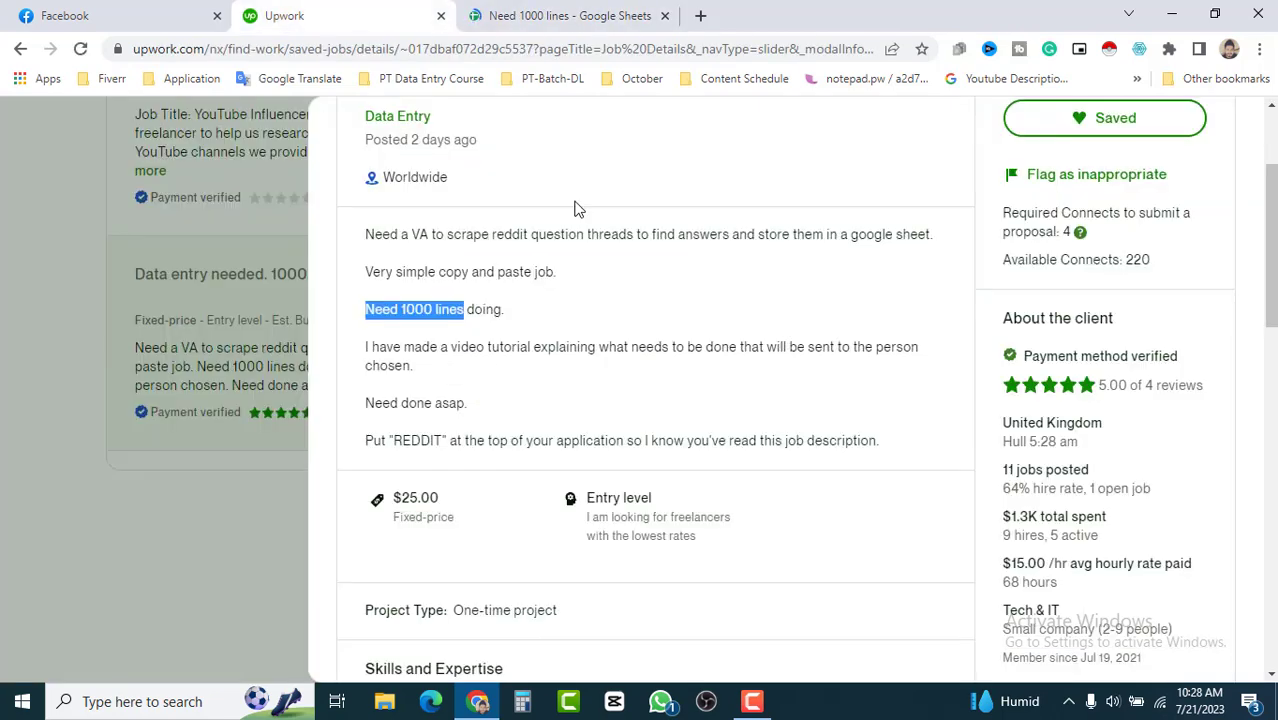
drag(437, 307, 360, 303)
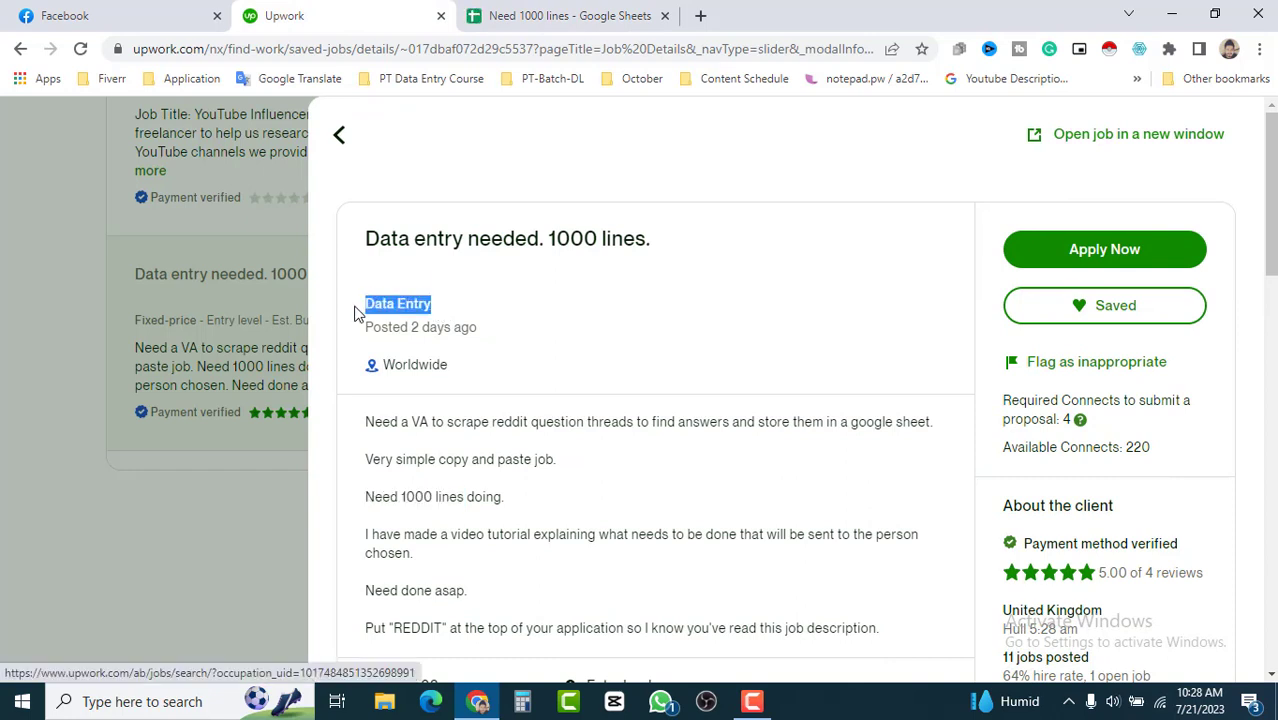
click(404, 225)
drag(367, 238, 645, 240)
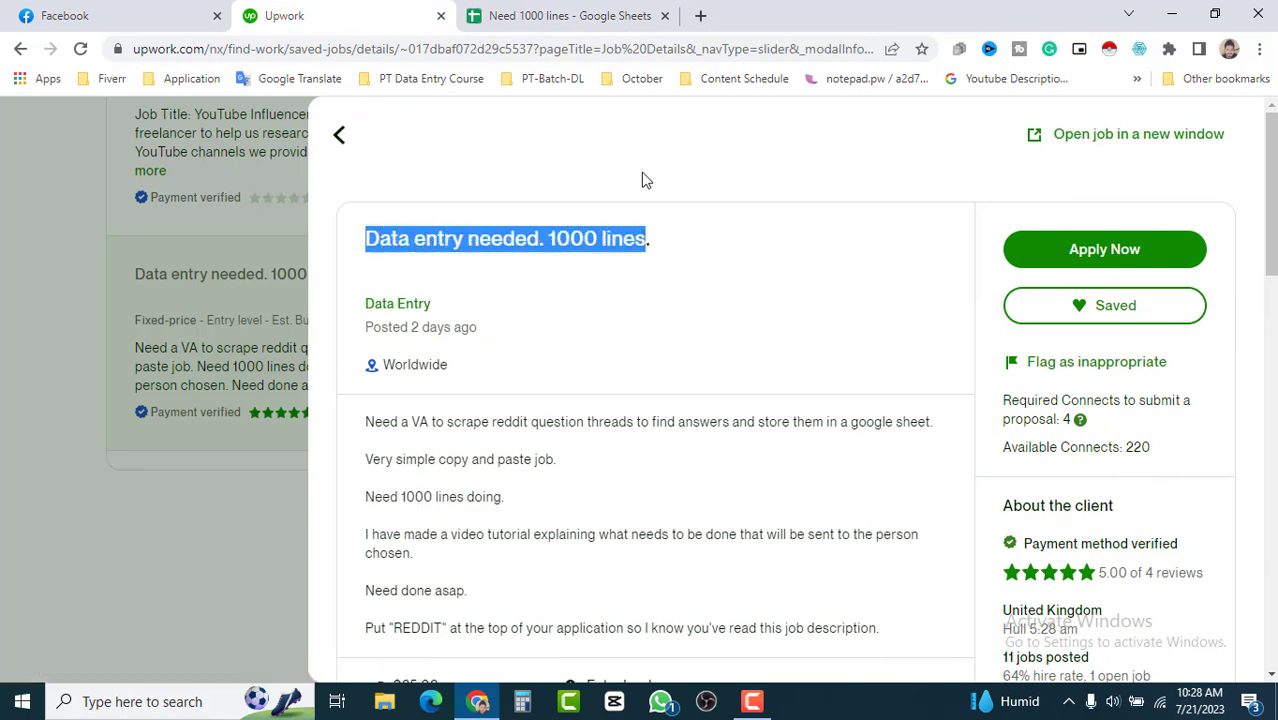
click(560, 15)
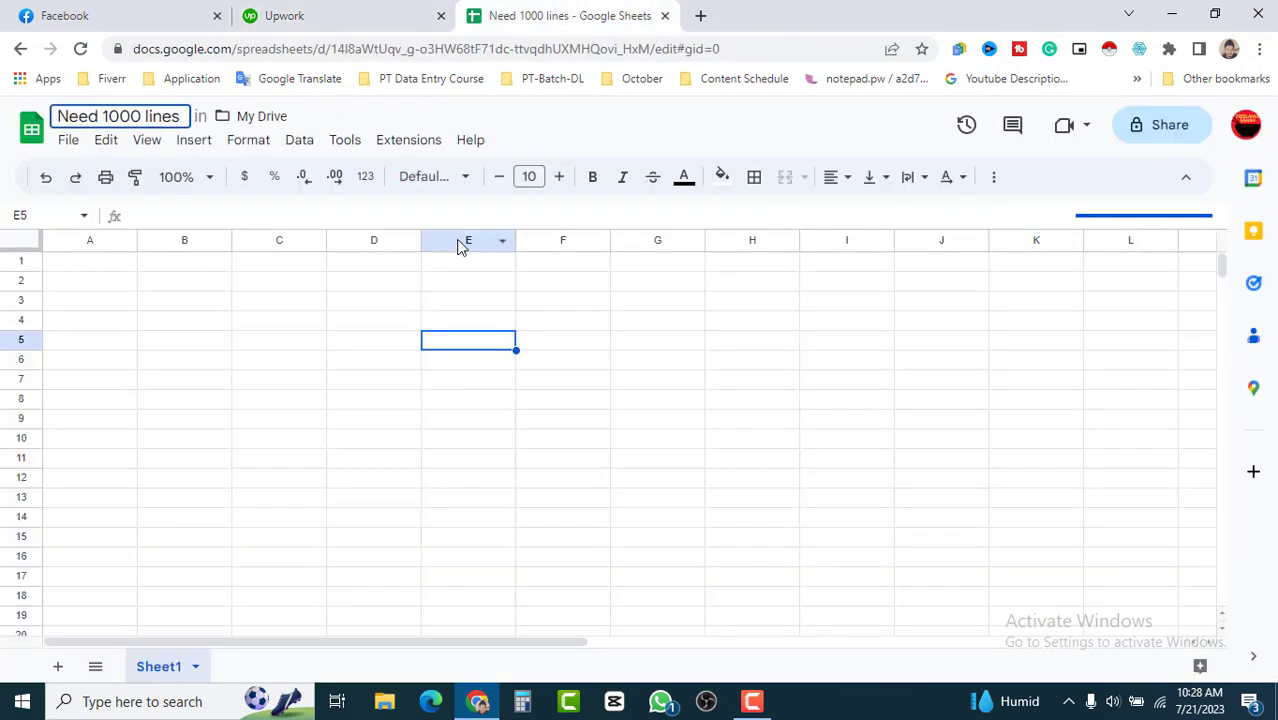
key(ctrl+a)
key(ctrl+v)
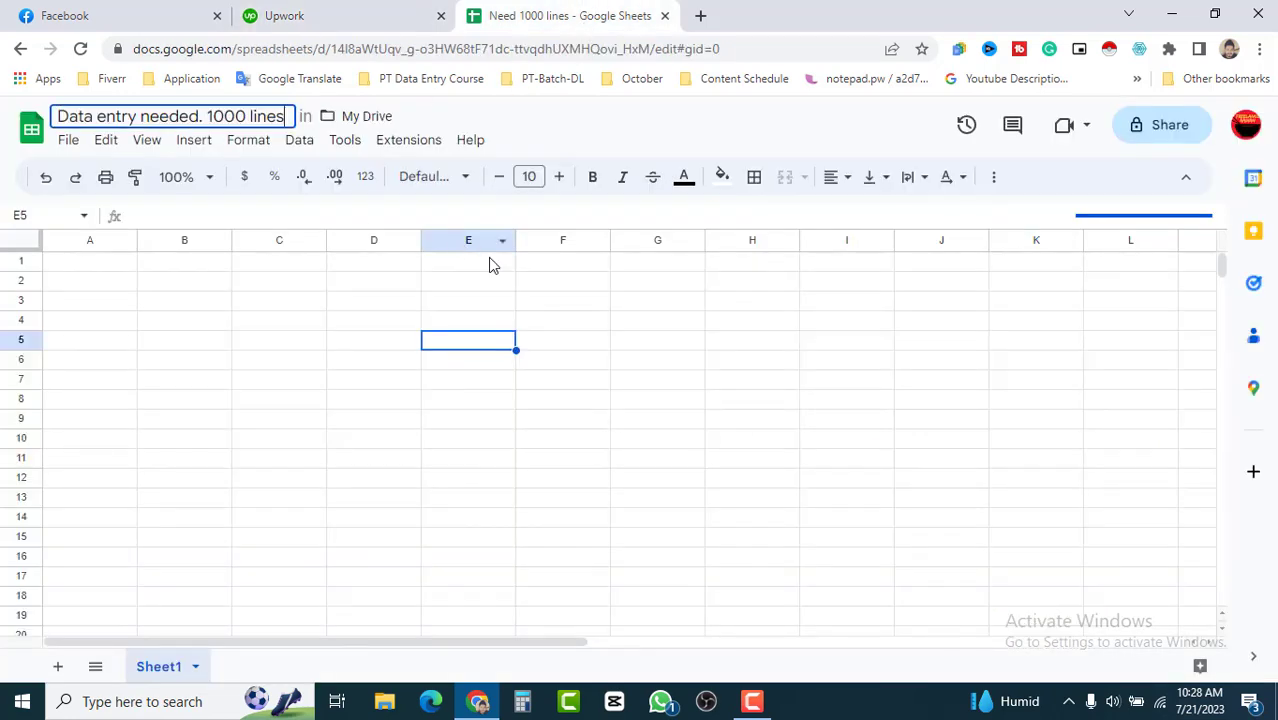
click(638, 497)
Copy the word 'question' from the Upwork job description
click(350, 15)
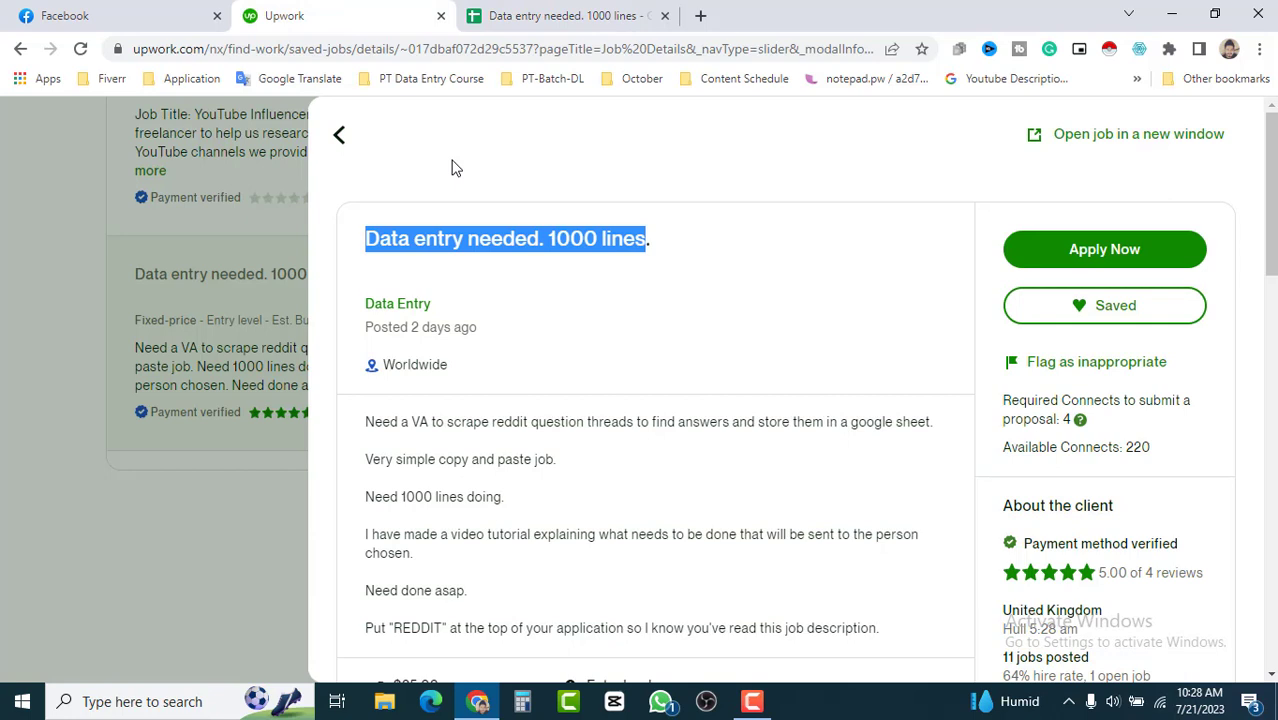
double_click(548, 422)
right_click(549, 424)
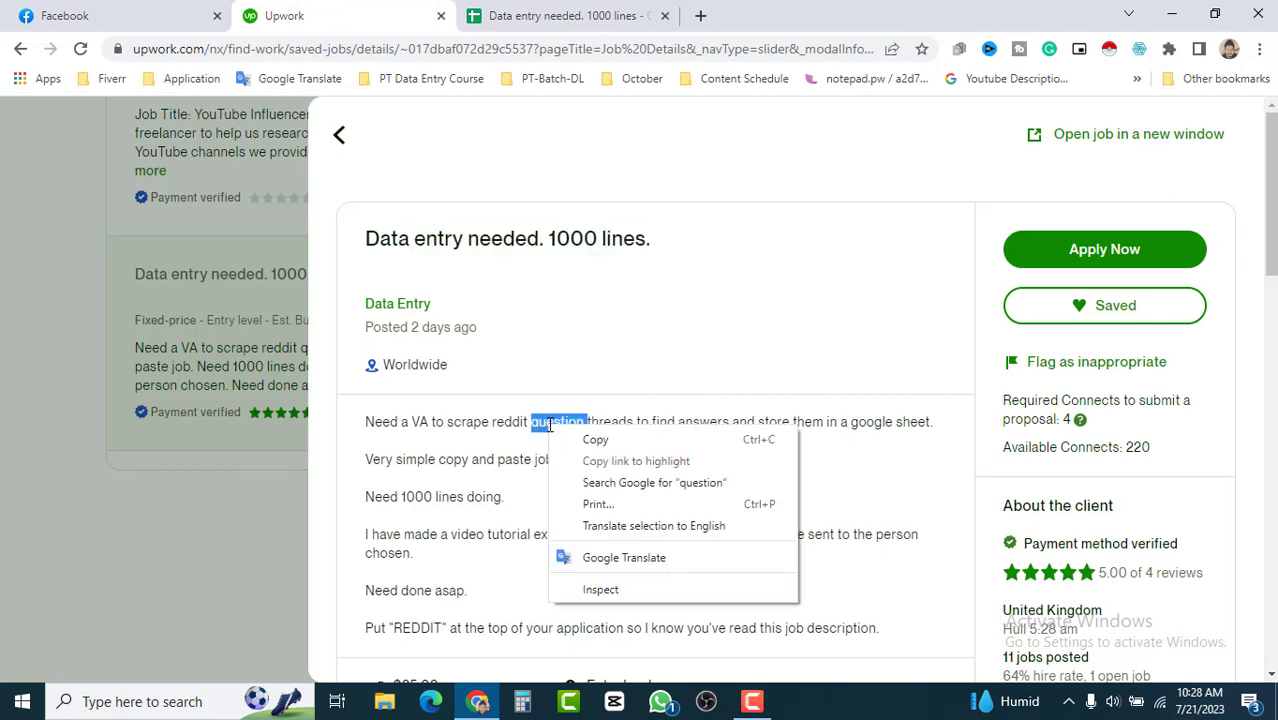
click(608, 443)
click(570, 15)
Paste 'question' as the header in cell A1
key(ctrl+Home)
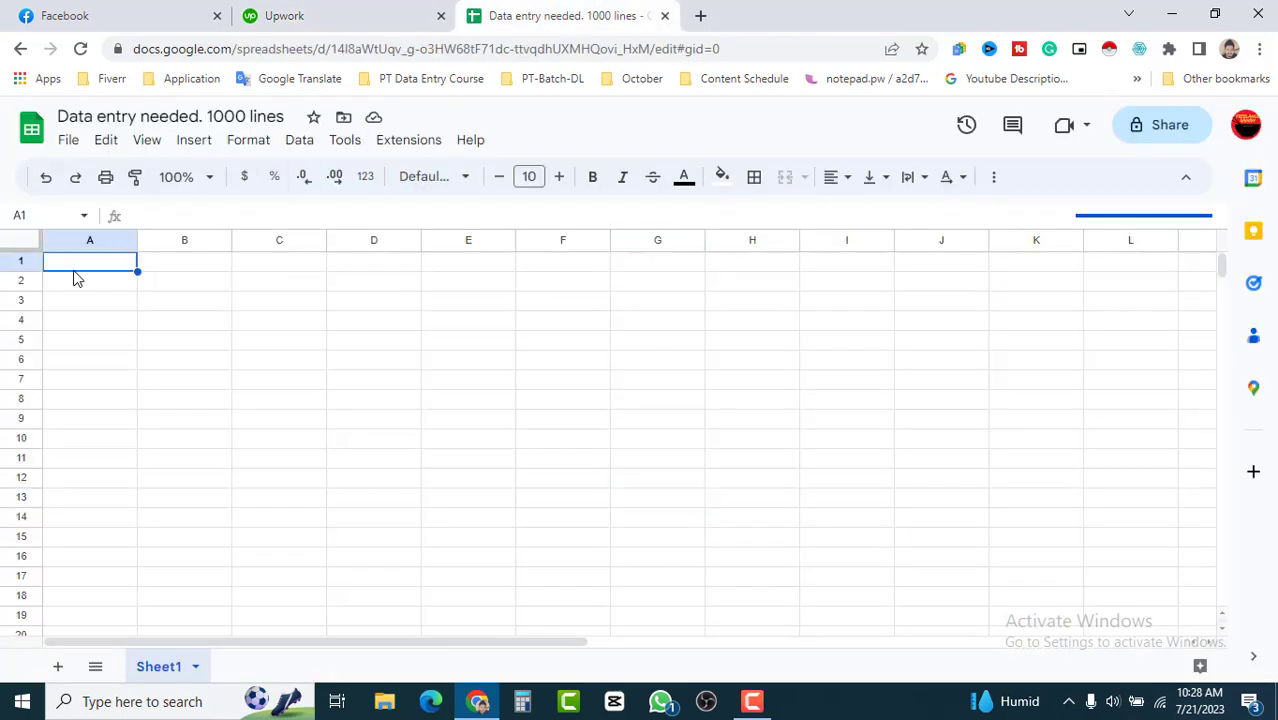
key(Return)
key(ctrl+v)
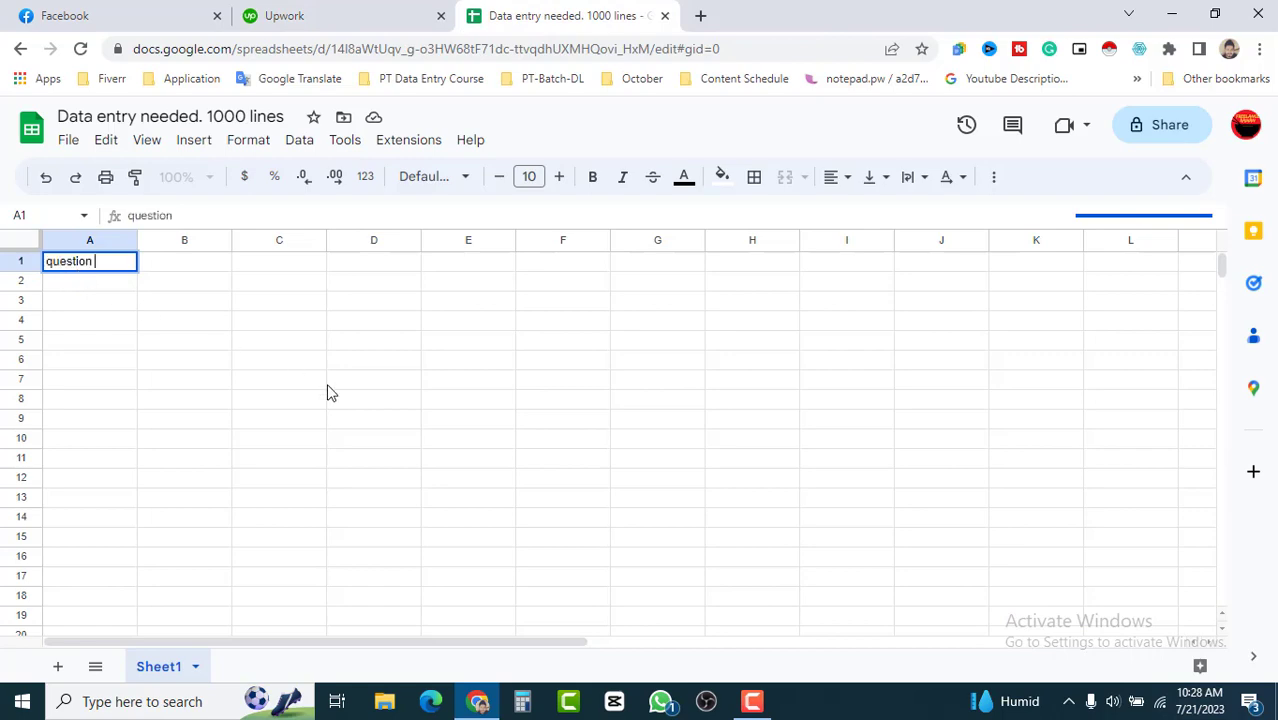
Enter 'answers' as the B1 header and open a new browser tab
click(340, 15)
double_click(703, 422)
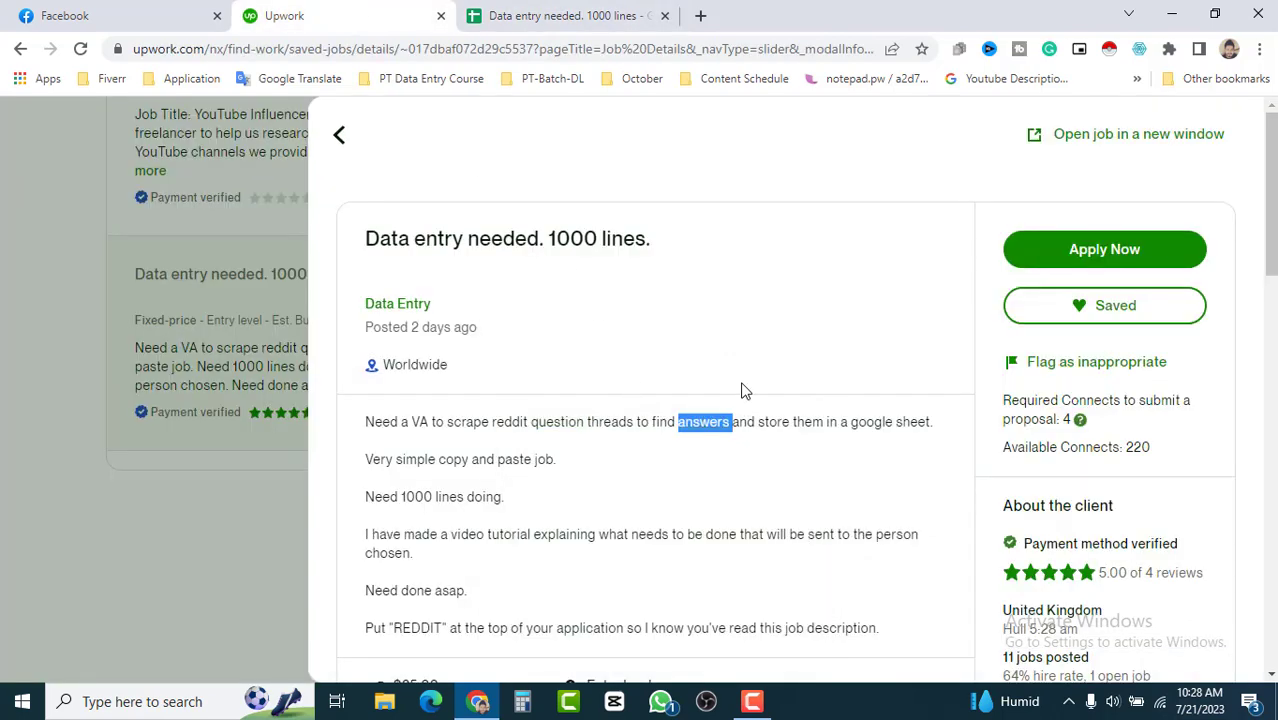
click(620, 15)
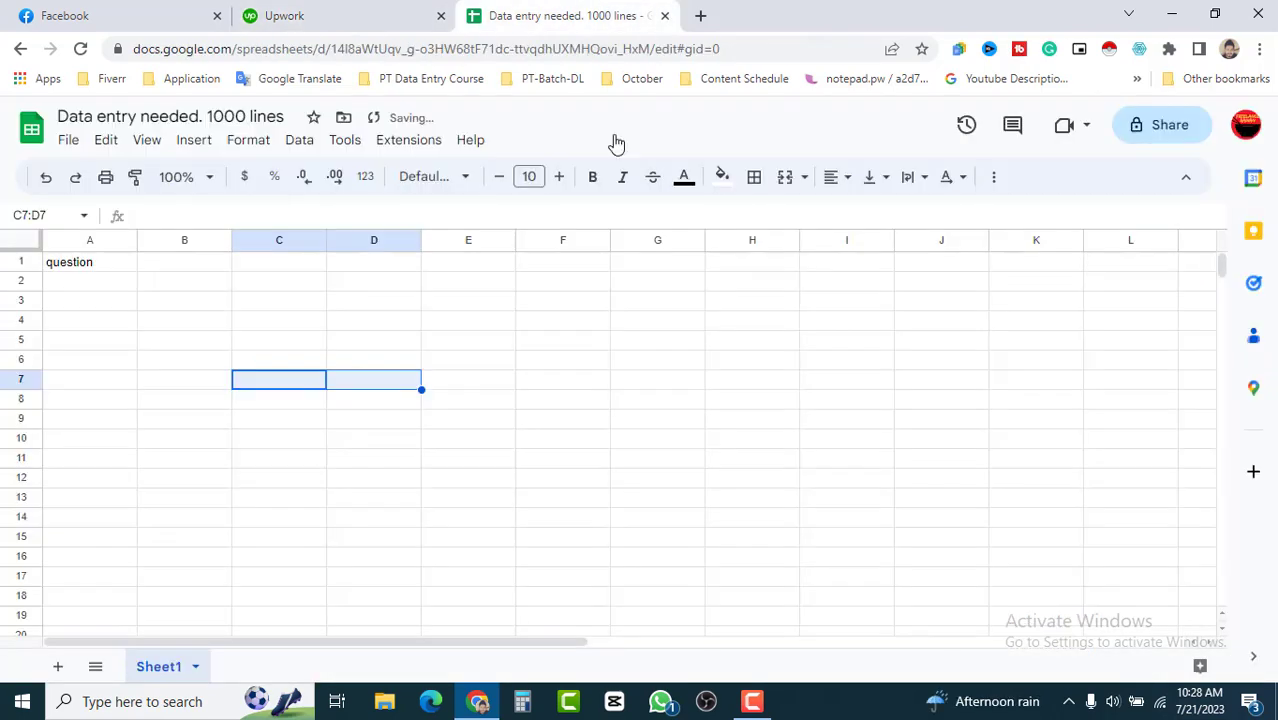
double_click(184, 268)
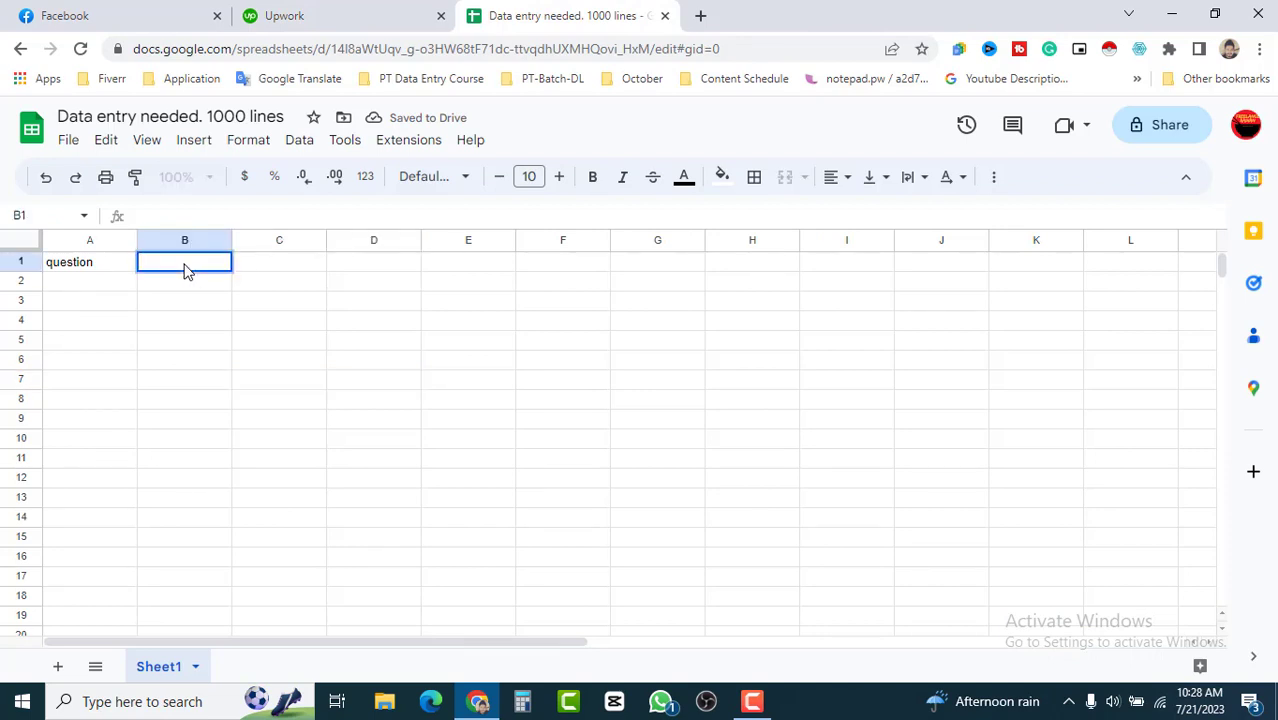
text(answers)
click(368, 400)
click(622, 379)
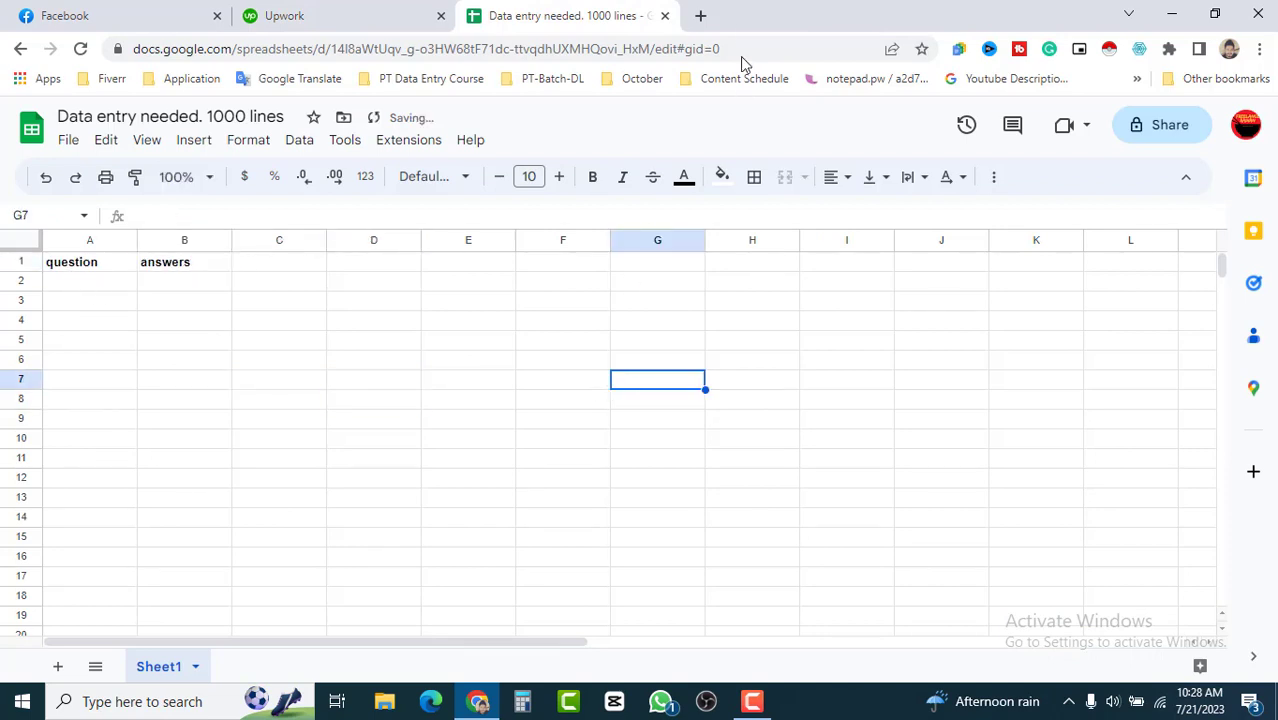
click(700, 15)
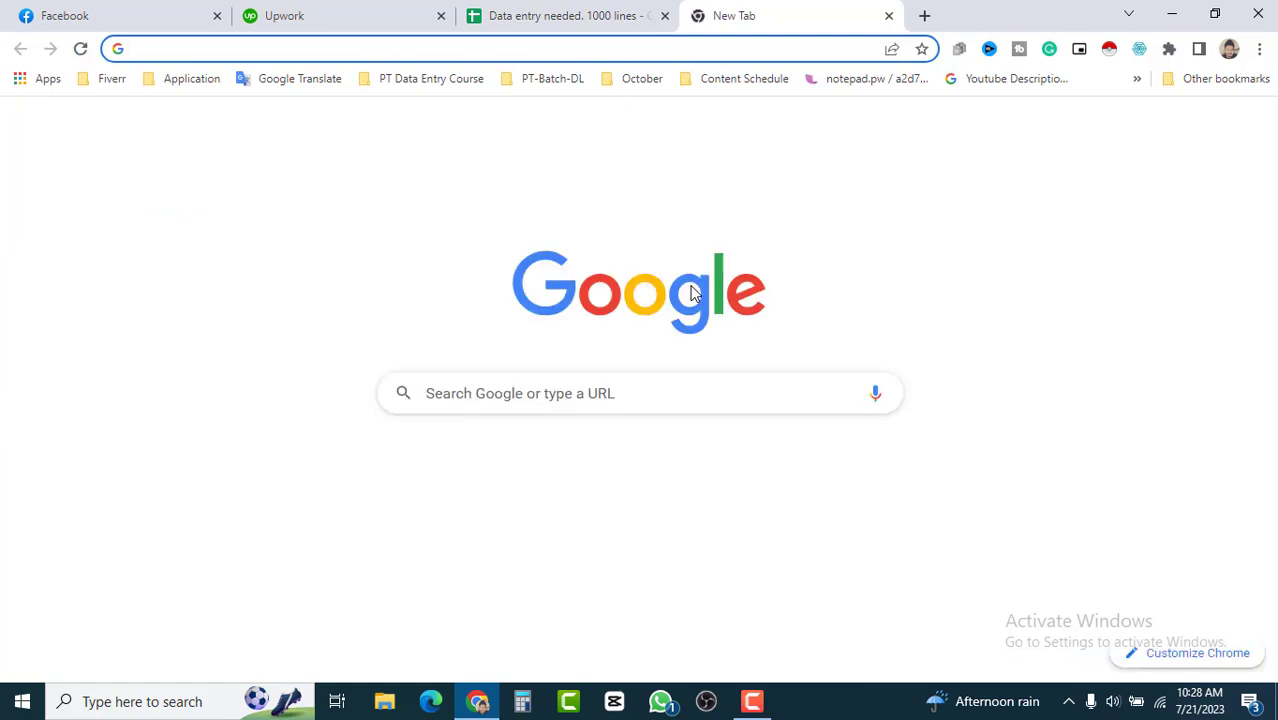
Go to reddit.com and scroll through the Best home feed, then back to the top
text(re)
key(Return)
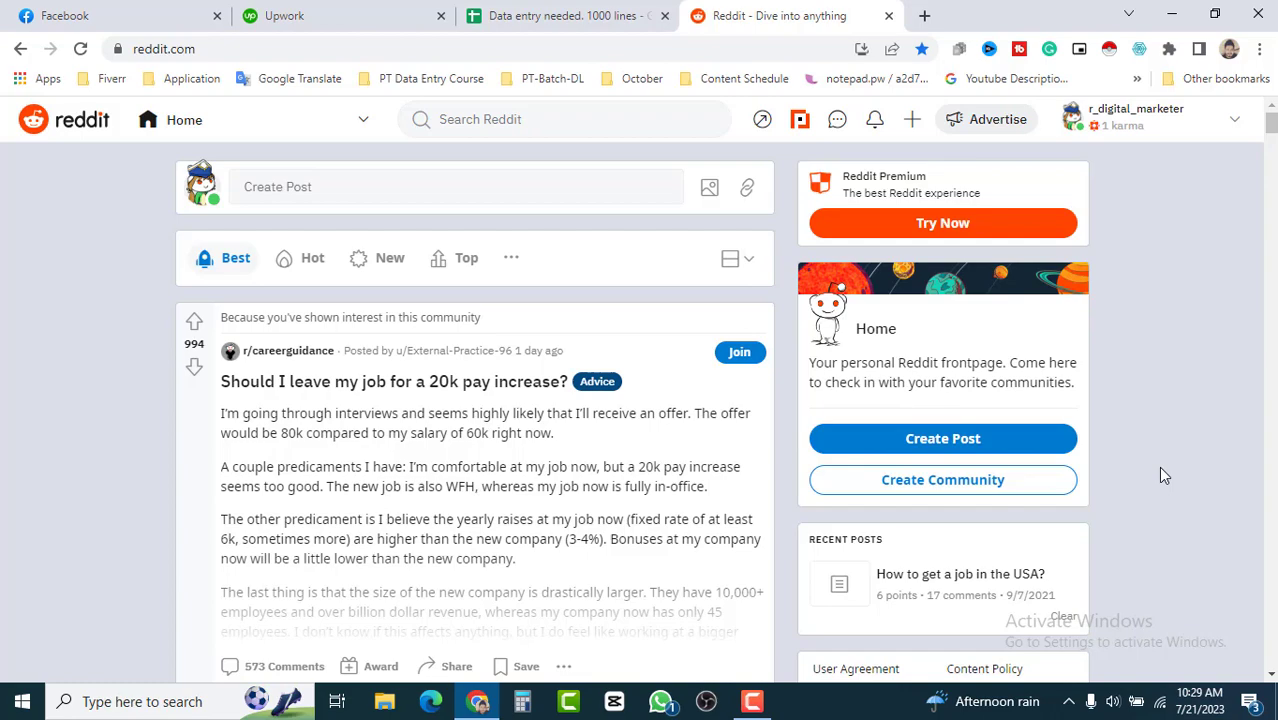
scroll(1148, 483, down, 4)
scroll(1148, 485, down, 1)
scroll(1148, 486, down, 2)
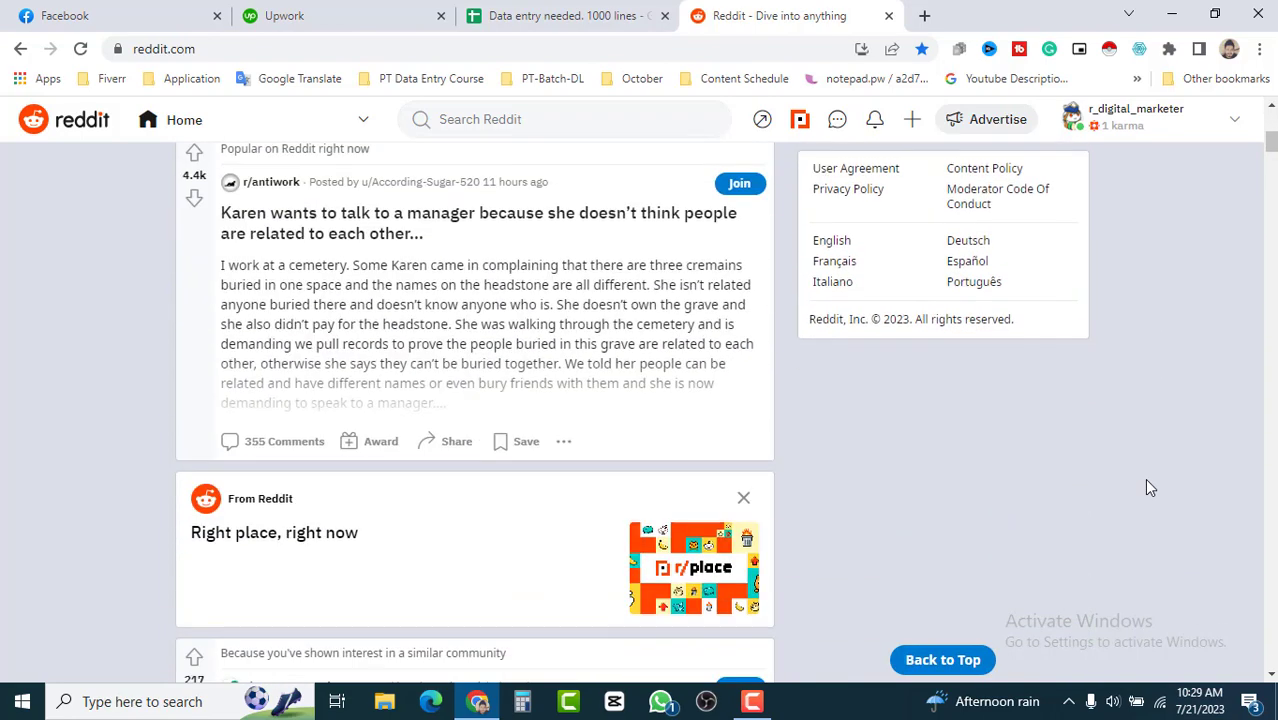
scroll(1148, 486, down, 3)
scroll(1148, 487, down, 1)
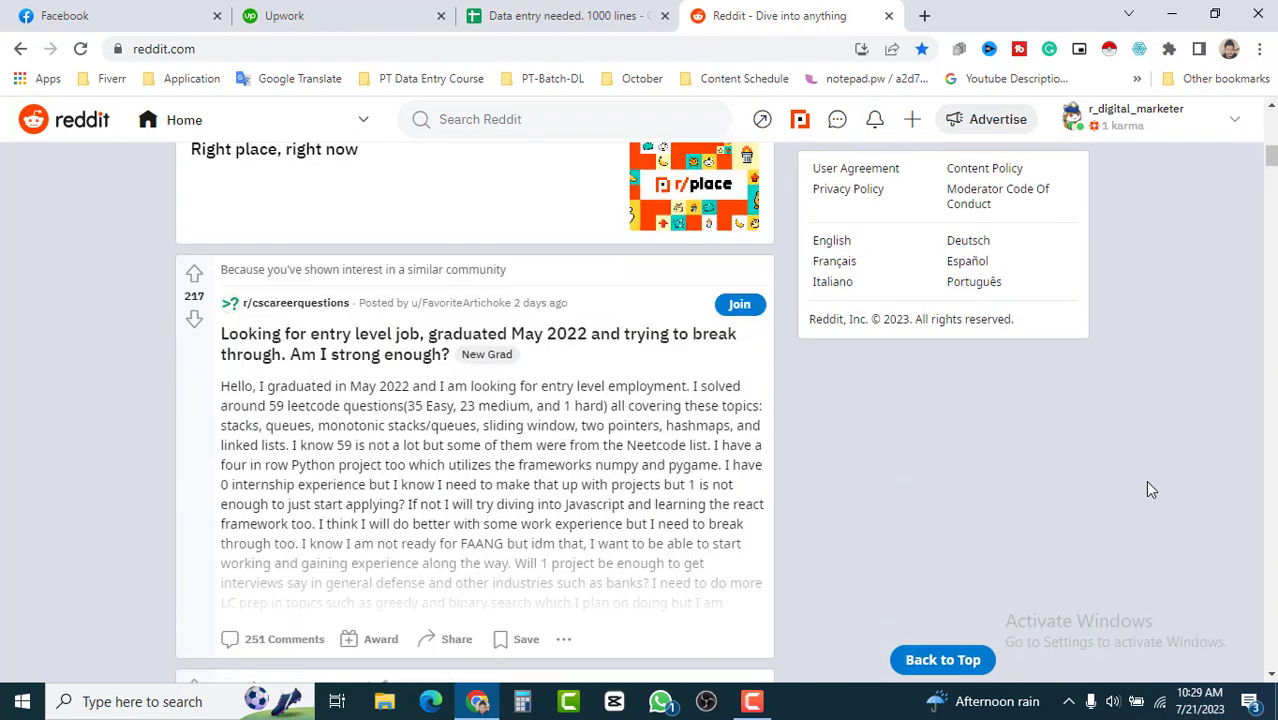
scroll(1149, 489, down, 2)
scroll(1150, 490, down, 3)
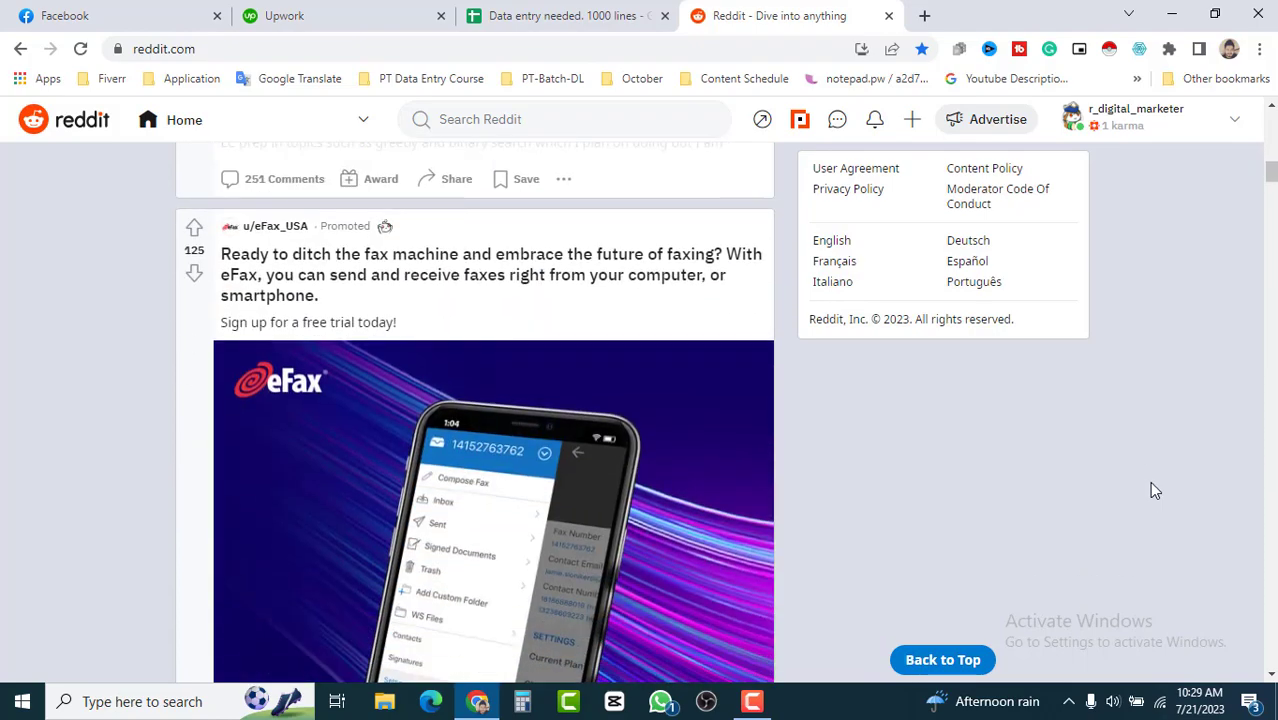
scroll(1149, 490, down, 2)
scroll(1149, 490, down, 2)
scroll(1151, 489, up, 5)
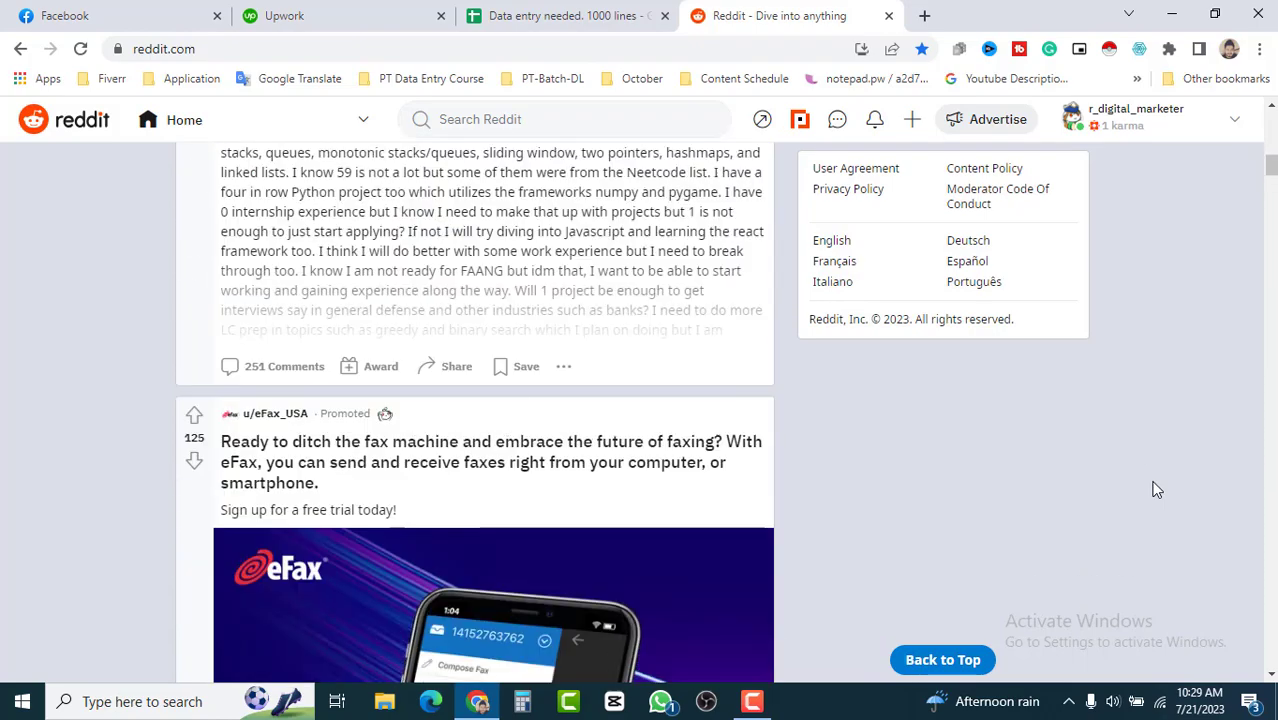
scroll(1151, 489, up, 5)
scroll(1151, 489, up, 5)
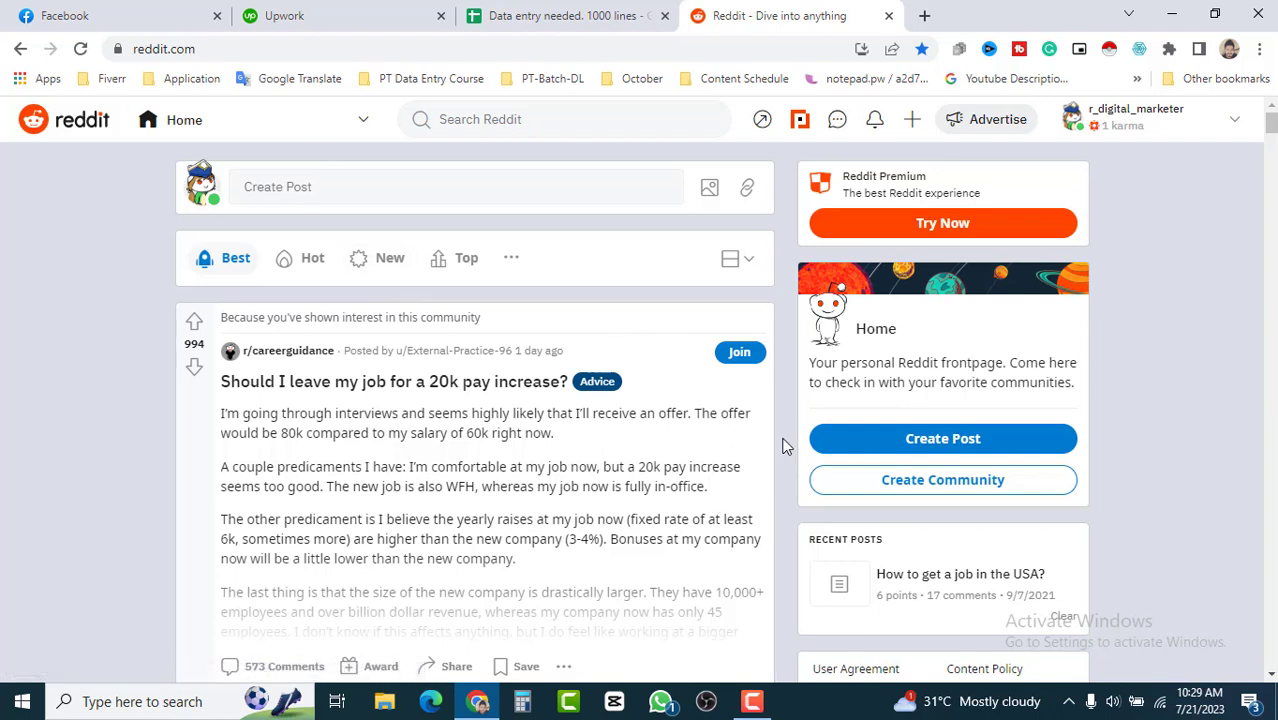
click(330, 15)
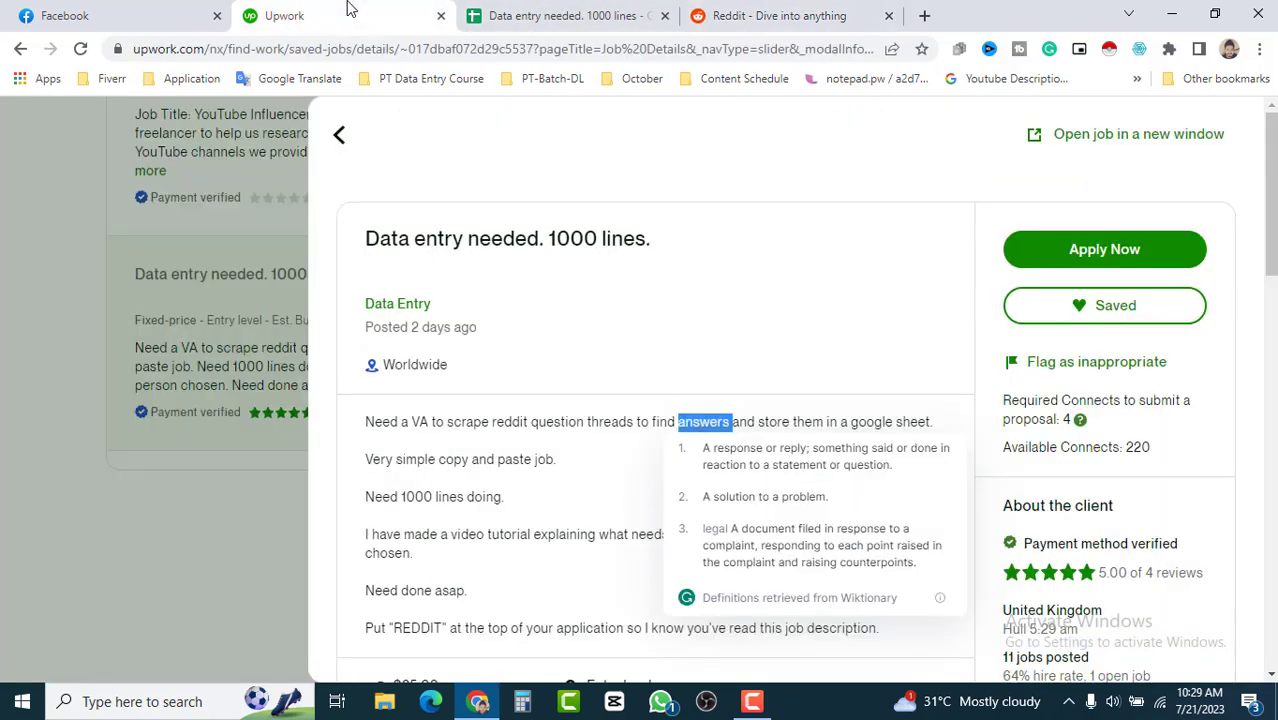
click(595, 460)
click(781, 12)
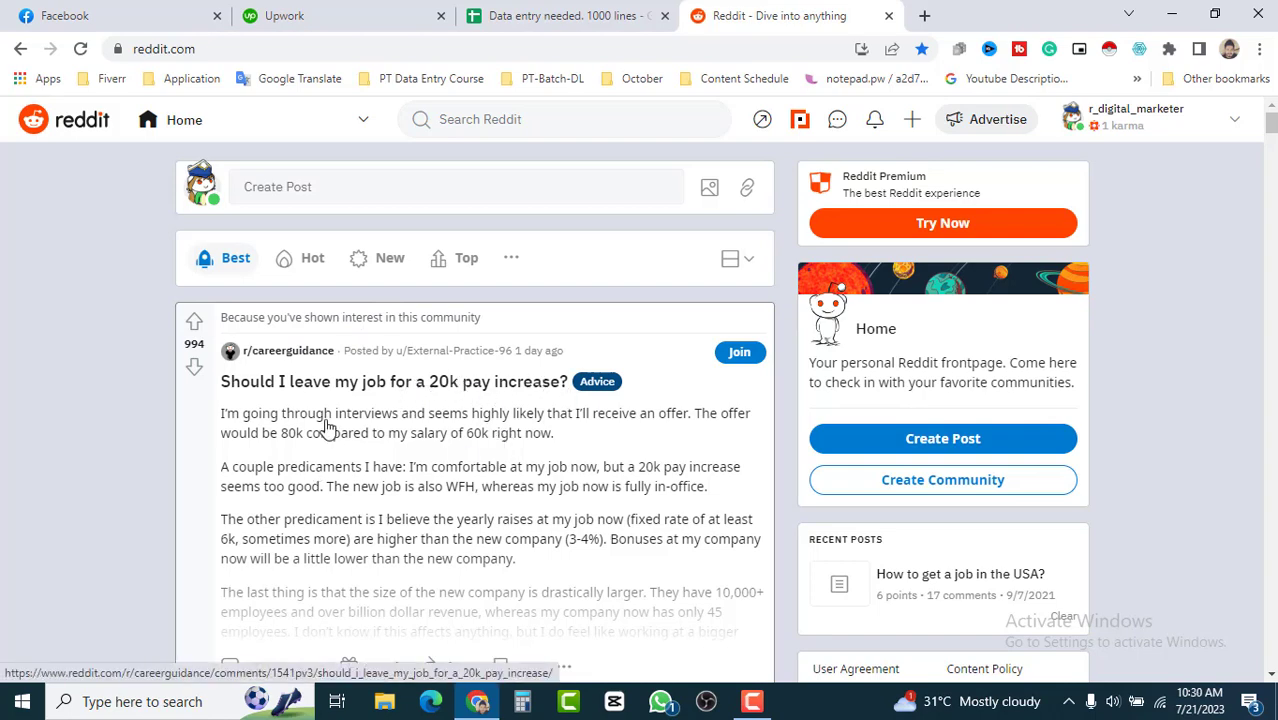
scroll(590, 450, down, 1)
scroll(600, 430, down, 2)
scroll(633, 405, down, 2)
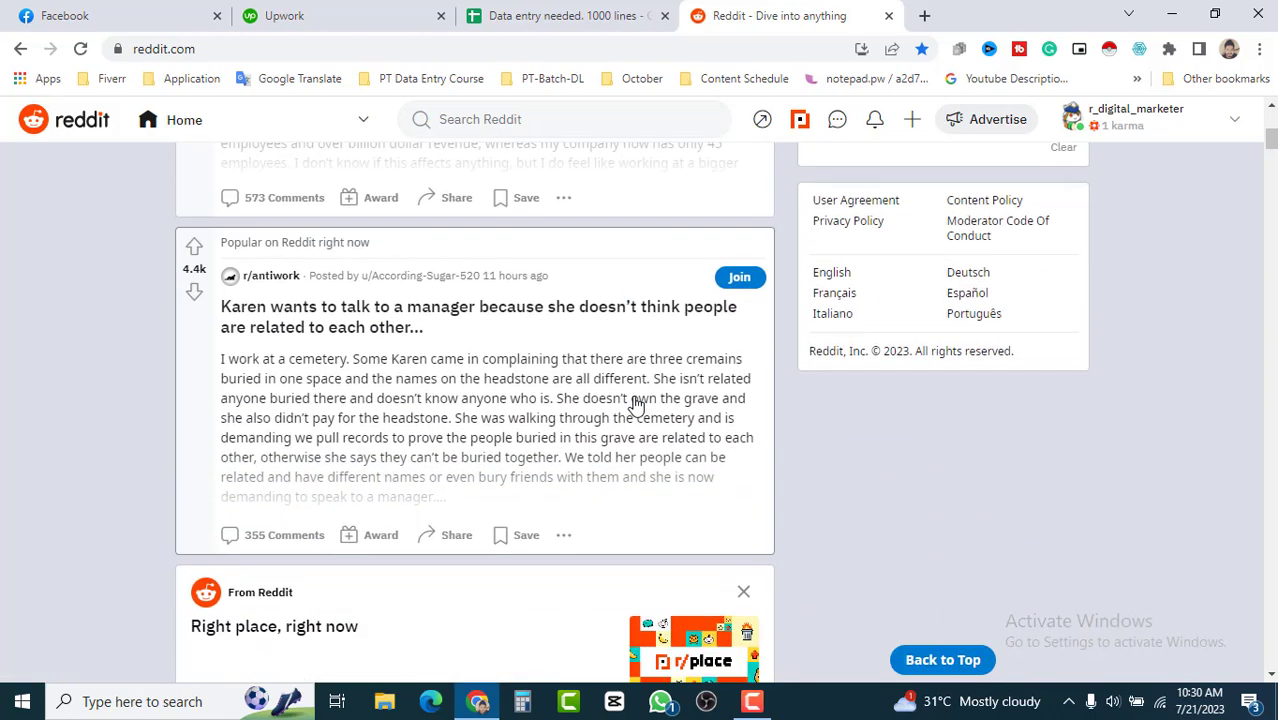
scroll(633, 405, down, 1)
scroll(633, 405, down, 3)
scroll(633, 405, down, 2)
scroll(633, 405, down, 3)
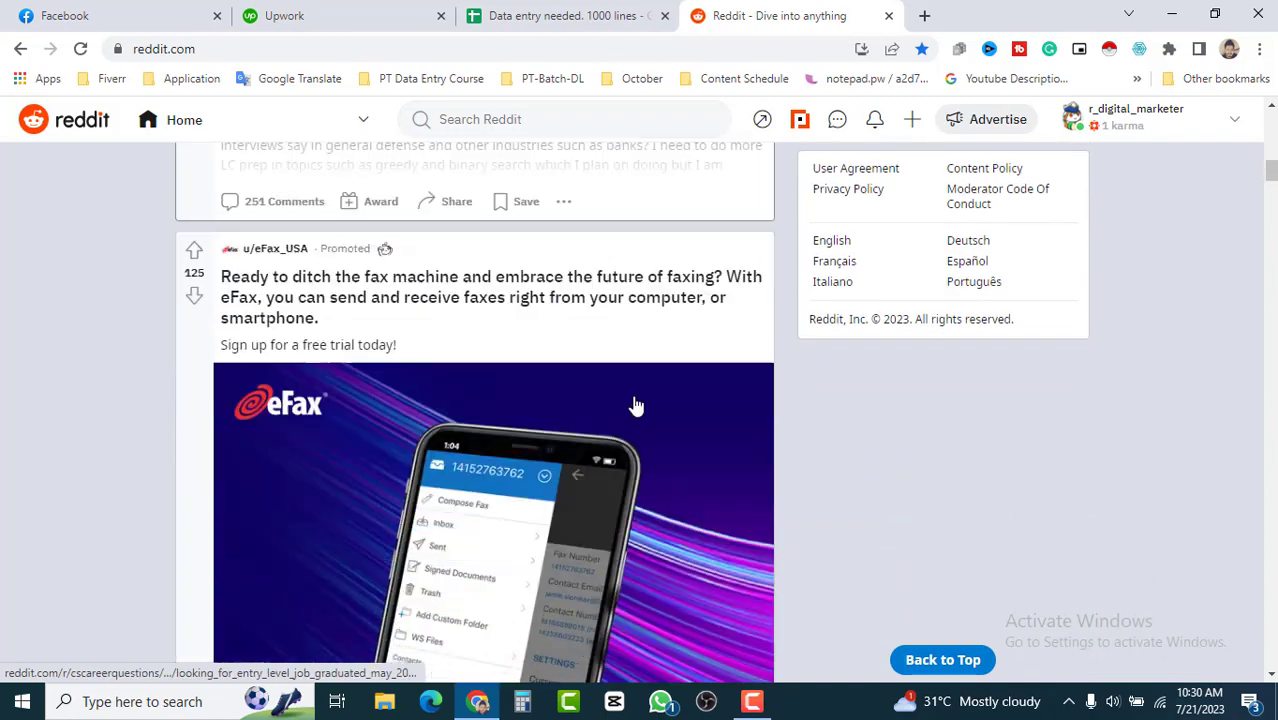
scroll(729, 460, down, 3)
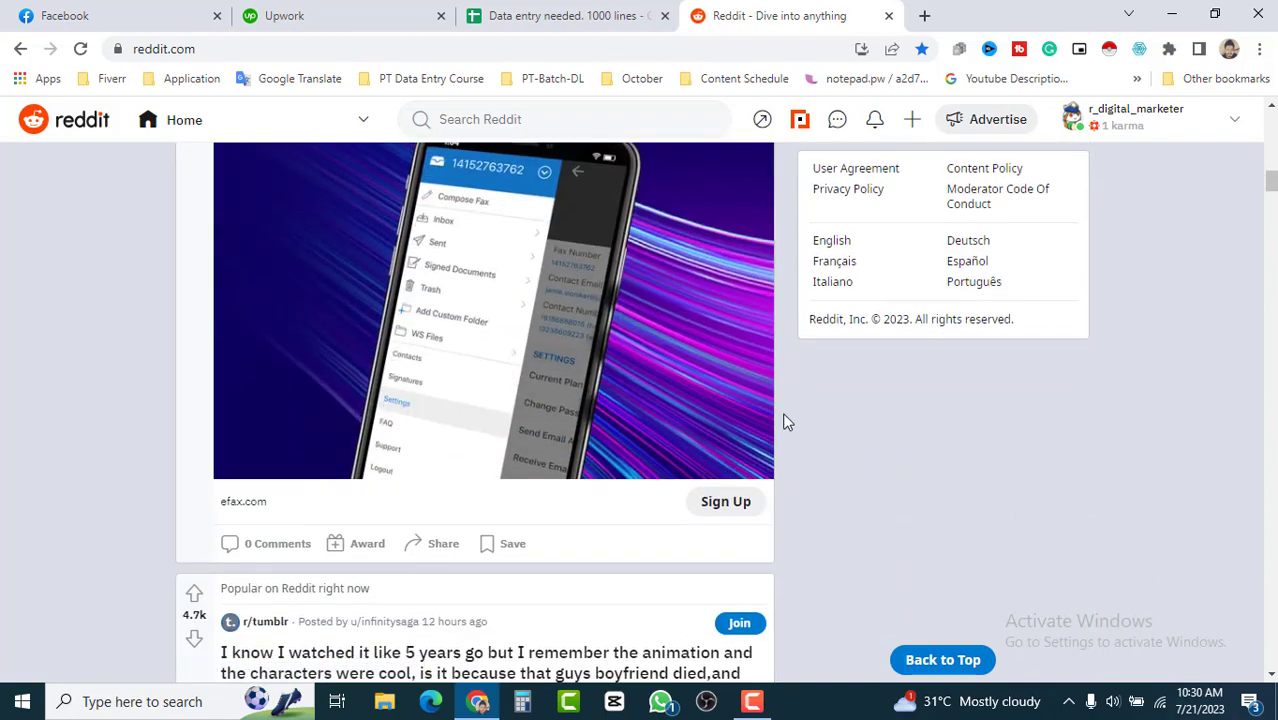
scroll(787, 410, down, 3)
scroll(785, 425, down, 2)
scroll(785, 432, down, 2)
scroll(785, 432, down, 1)
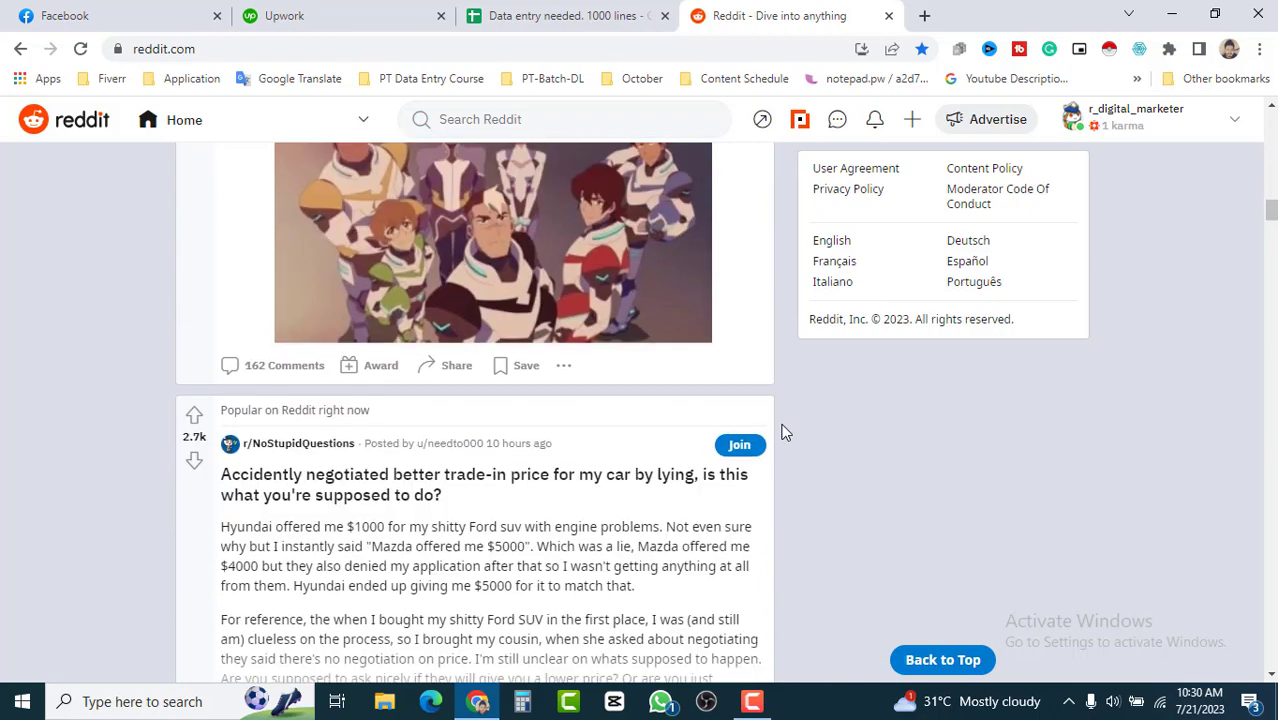
scroll(785, 432, down, 2)
scroll(785, 432, down, 3)
scroll(785, 432, down, 3)
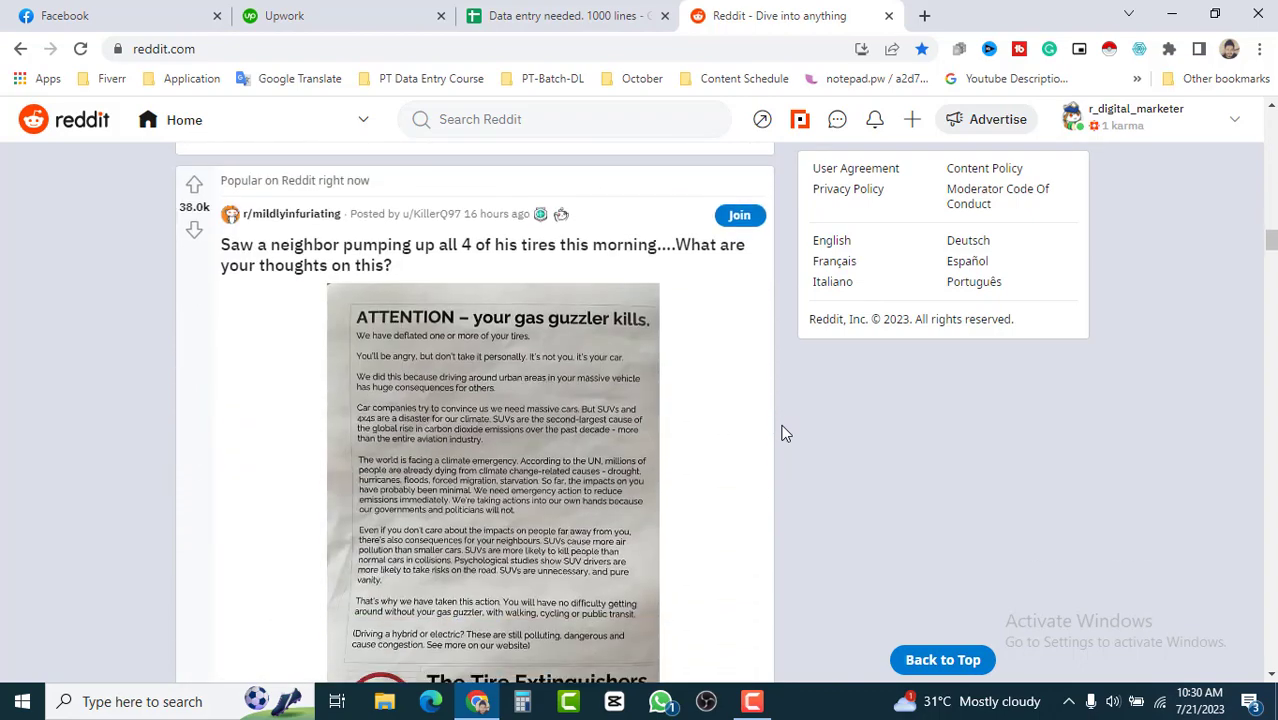
scroll(785, 432, down, 2)
scroll(785, 432, down, 2)
scroll(785, 432, down, 4)
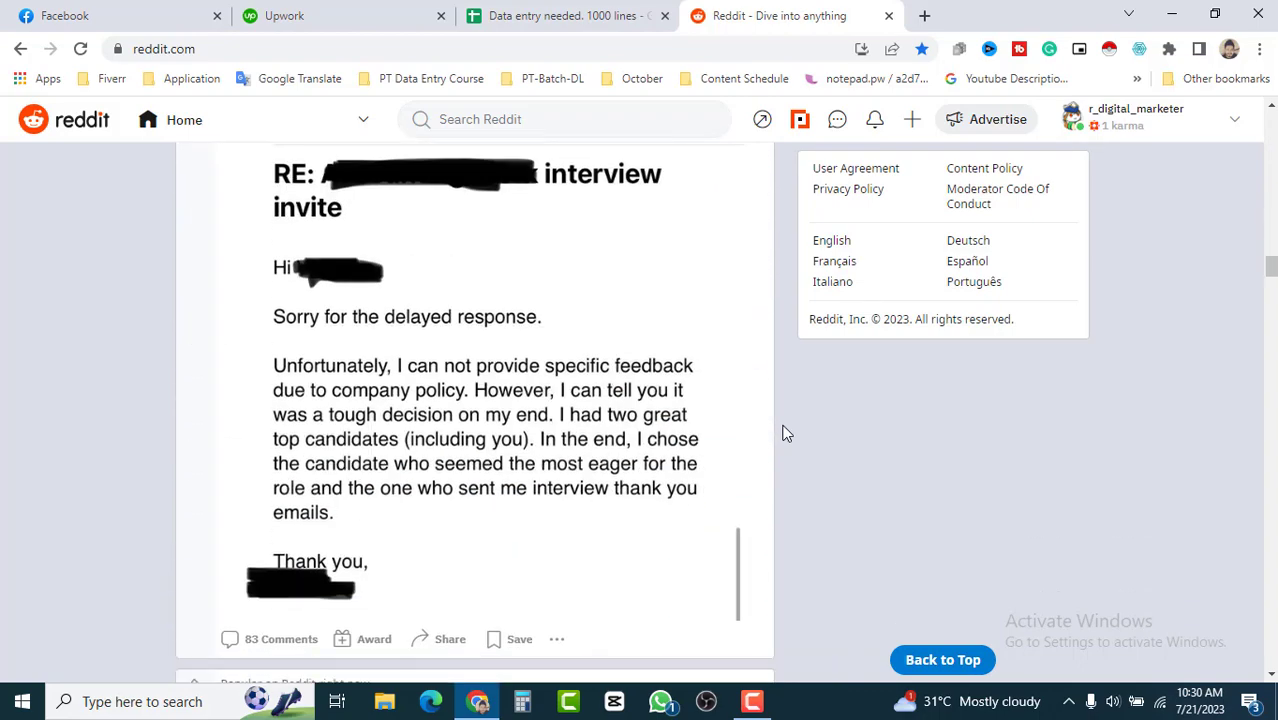
scroll(785, 432, down, 3)
scroll(785, 432, down, 3)
scroll(785, 432, down, 3)
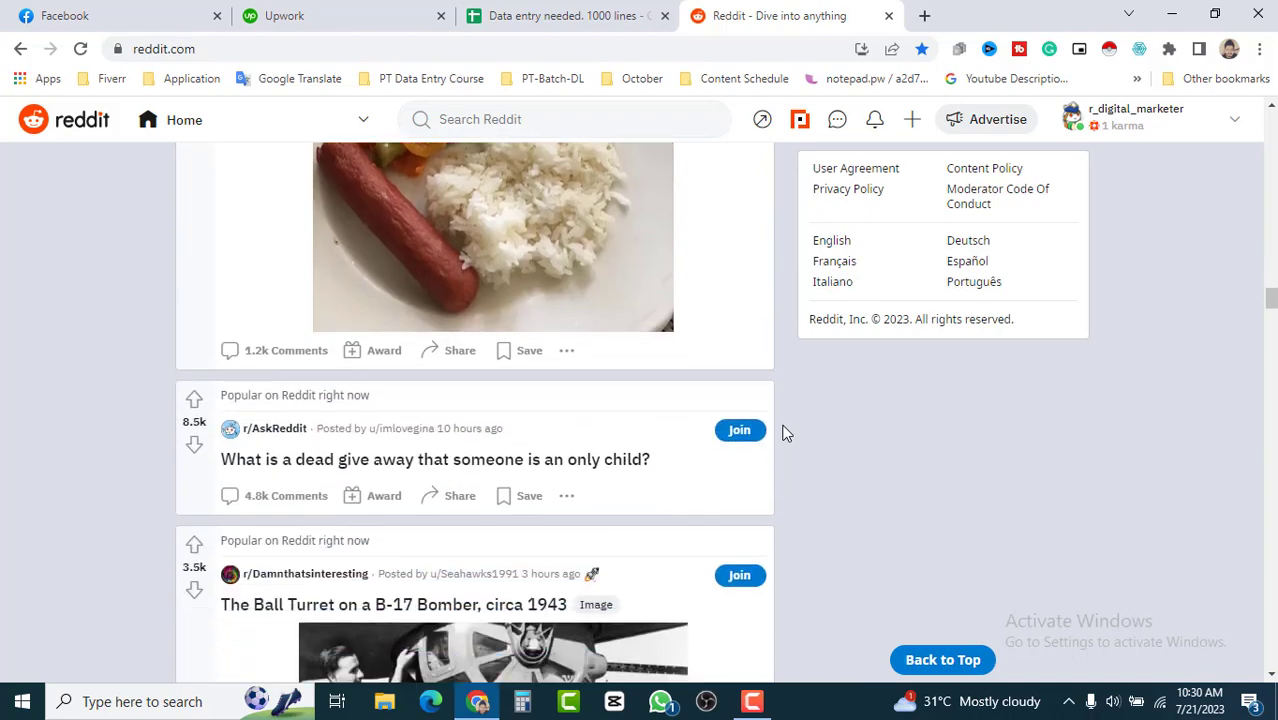
scroll(785, 432, down, 1)
scroll(785, 432, down, 2)
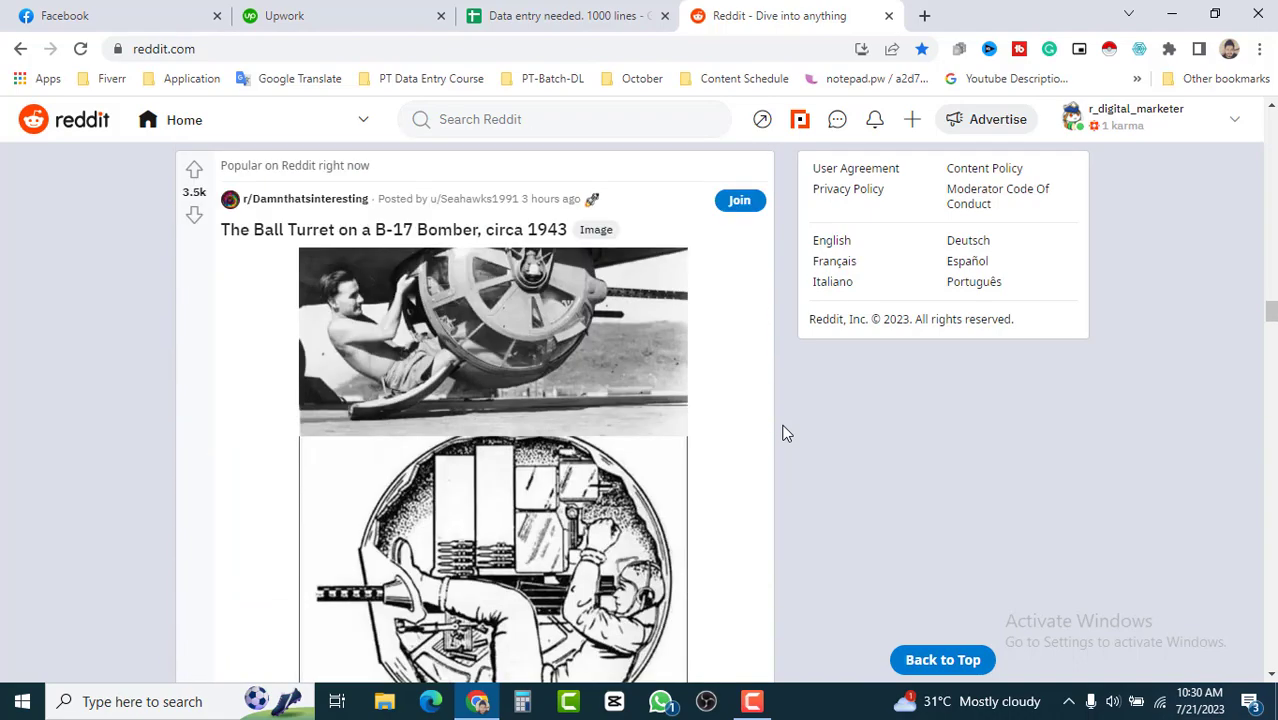
scroll(785, 432, down, 3)
scroll(785, 432, down, 2)
scroll(785, 432, down, 3)
scroll(785, 432, down, 1)
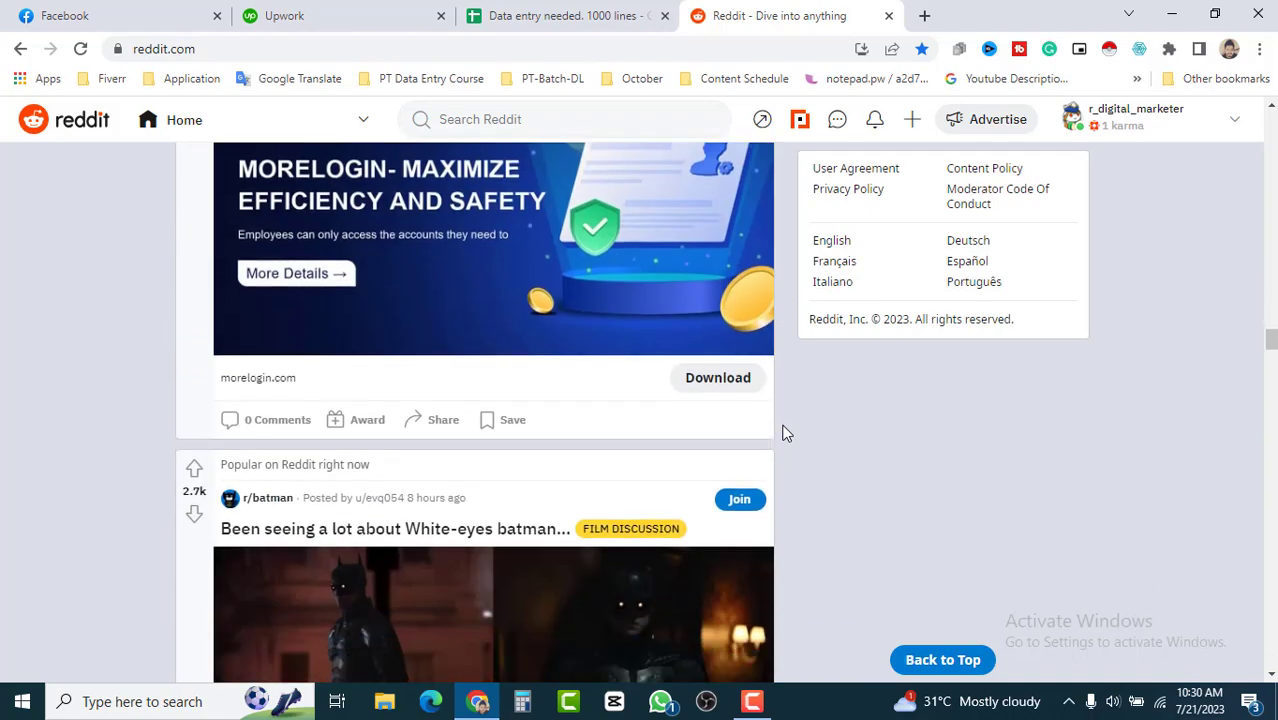
scroll(785, 432, down, 2)
scroll(785, 432, down, 3)
scroll(785, 432, down, 3)
scroll(785, 432, down, 3)
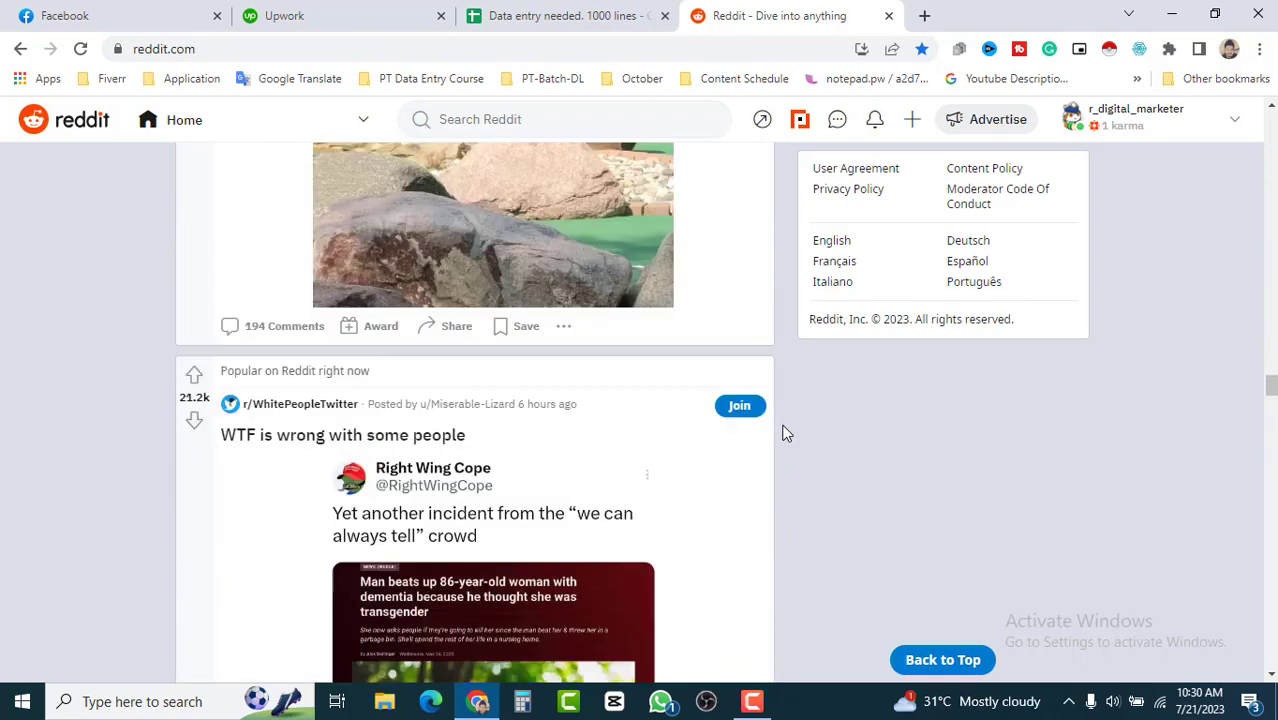
scroll(785, 432, down, 2)
scroll(785, 432, down, 3)
scroll(785, 432, down, 4)
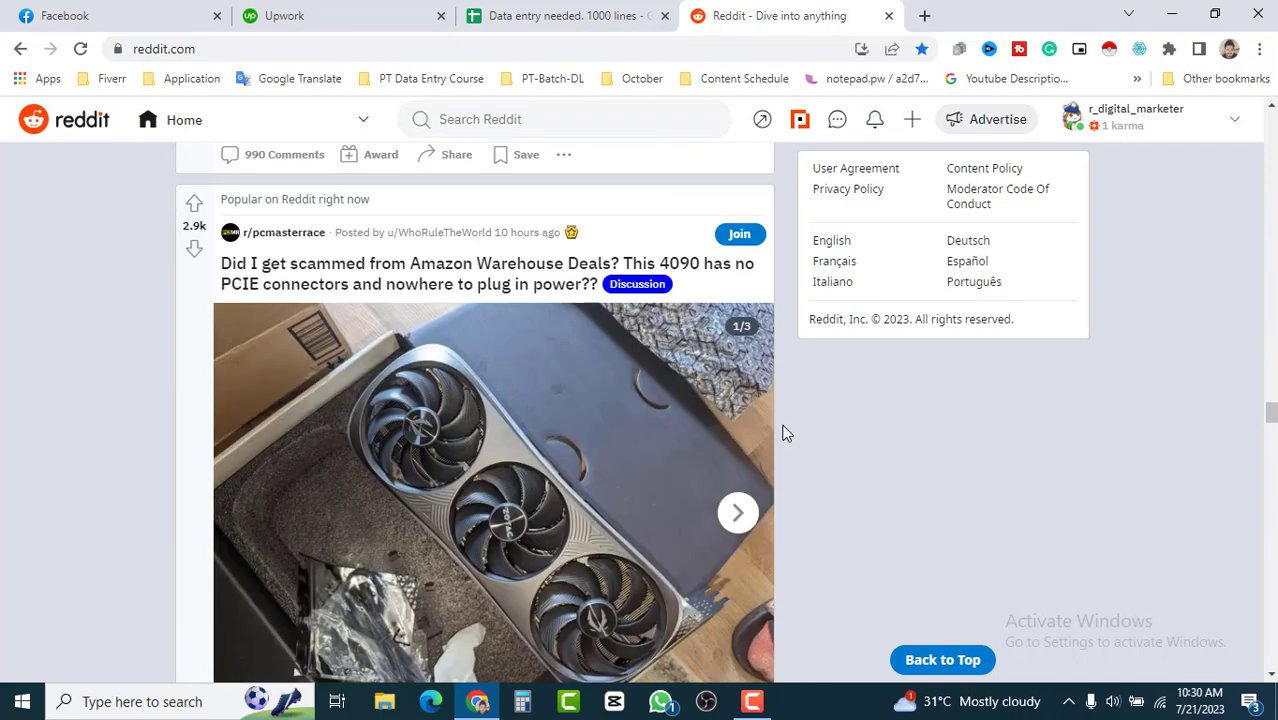
scroll(785, 432, down, 3)
scroll(785, 432, down, 4)
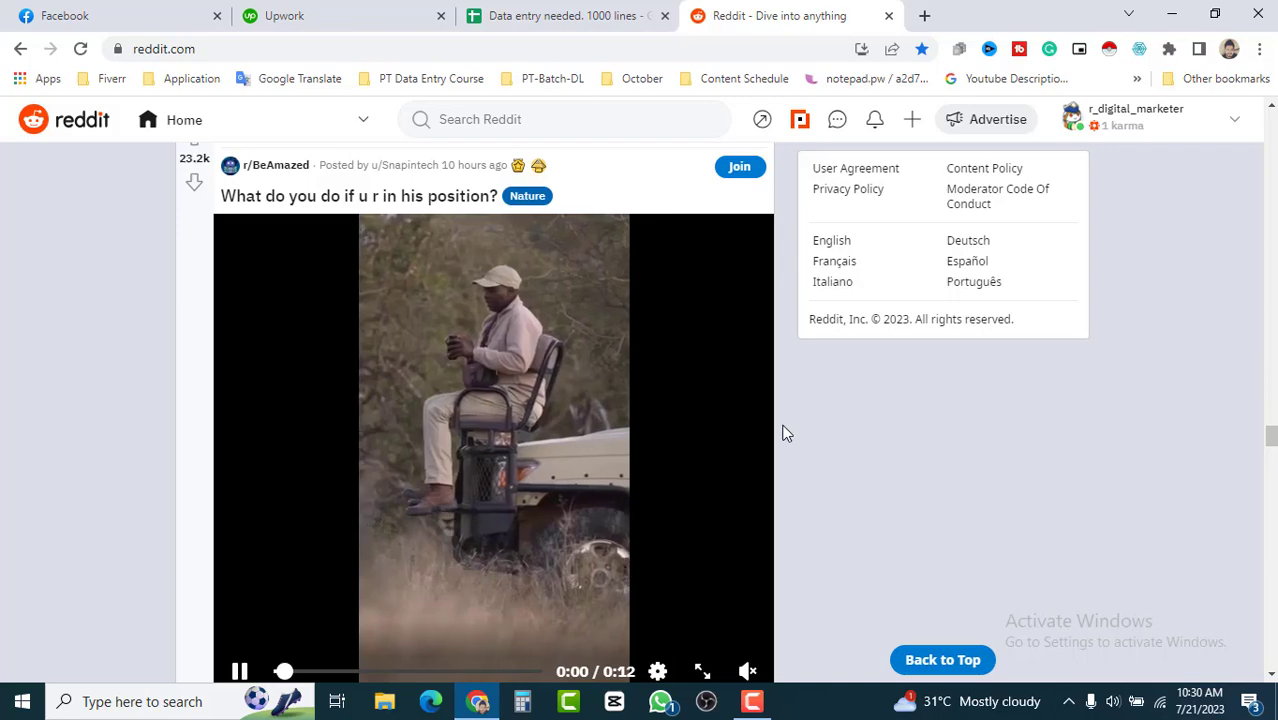
scroll(785, 432, down, 4)
scroll(785, 432, down, 3)
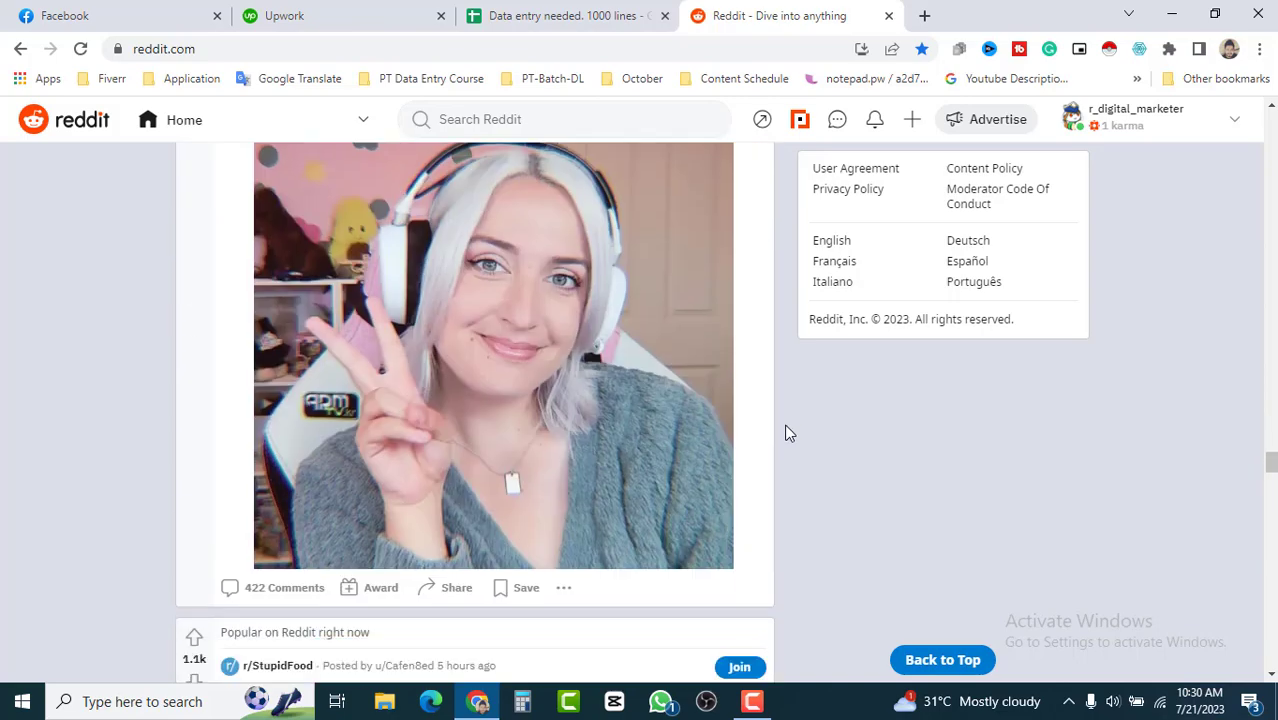
scroll(785, 432, down, 3)
scroll(785, 432, down, 3)
scroll(785, 432, down, 4)
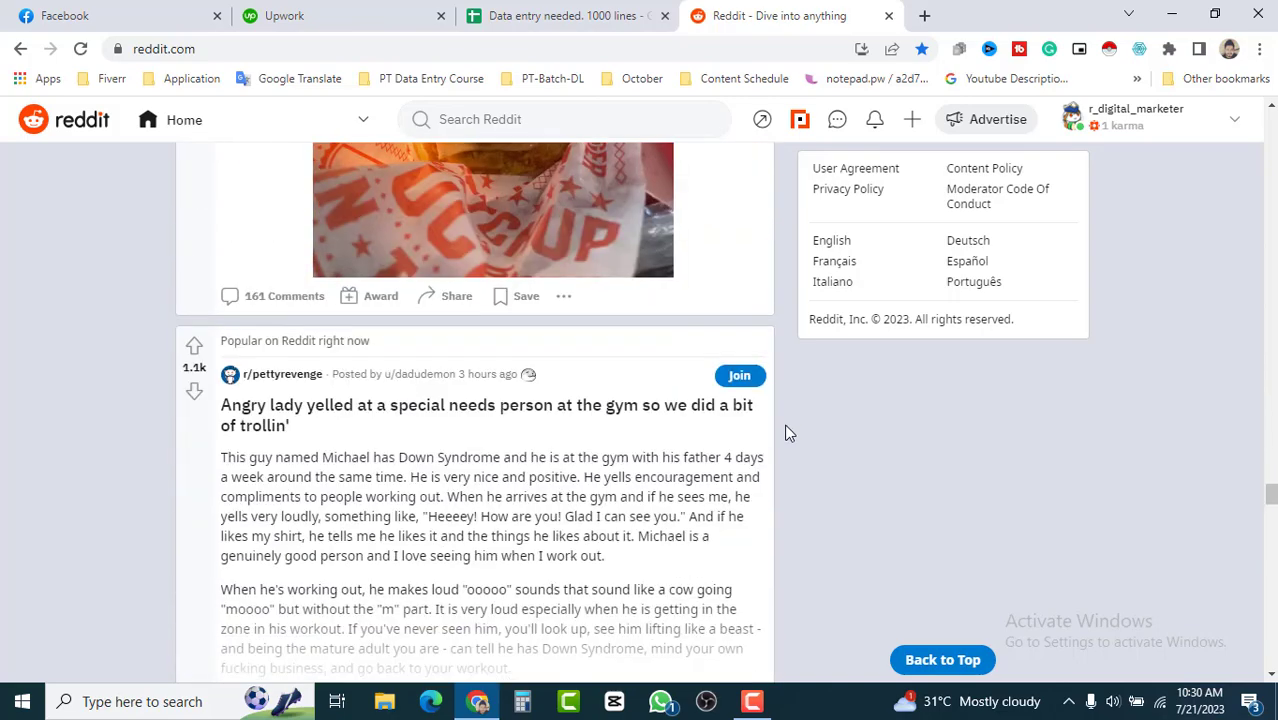
scroll(785, 432, down, 4)
scroll(785, 432, down, 4)
scroll(785, 432, down, 1)
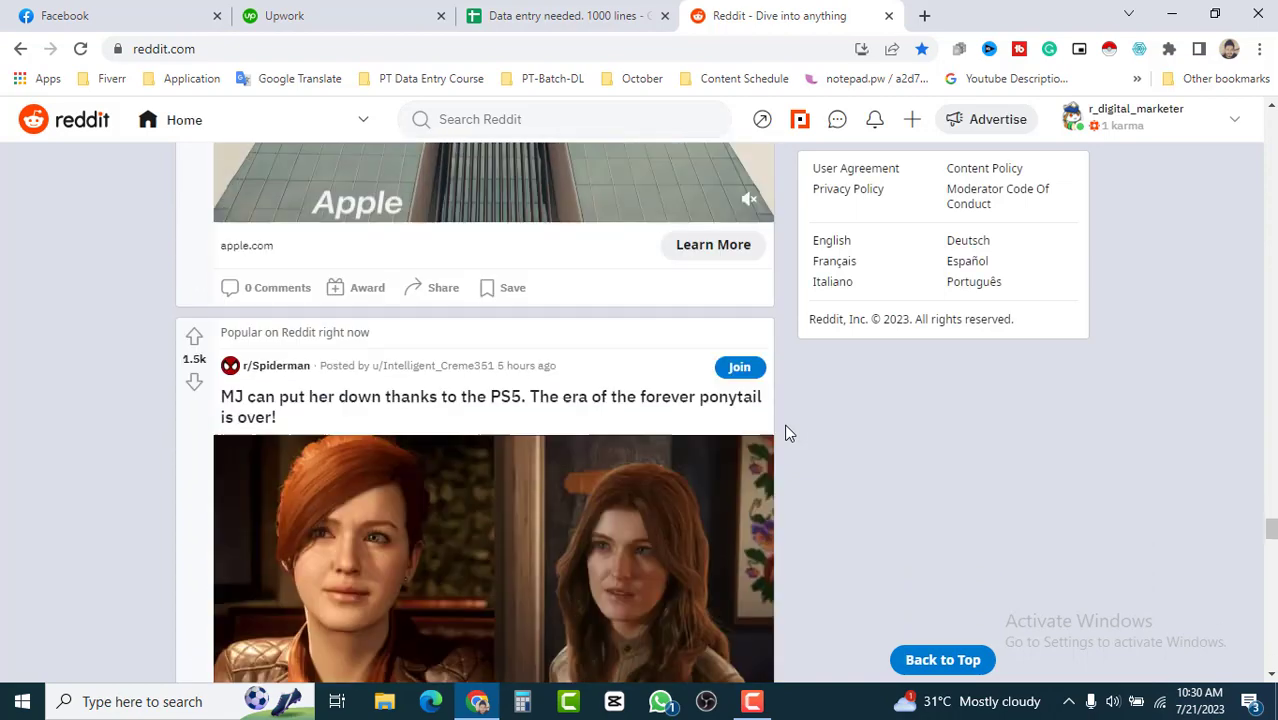
scroll(785, 432, down, 2)
scroll(785, 432, down, 3)
scroll(784, 448, down, 3)
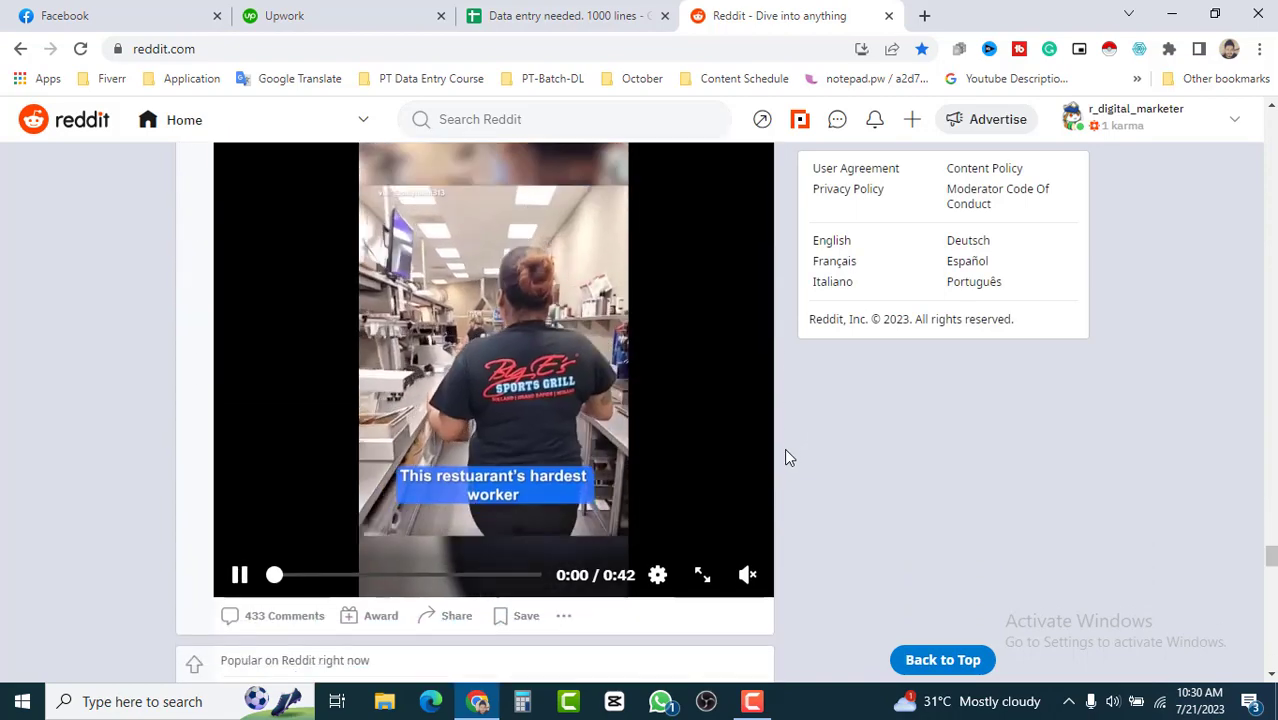
drag(1270, 557, 1270, 118)
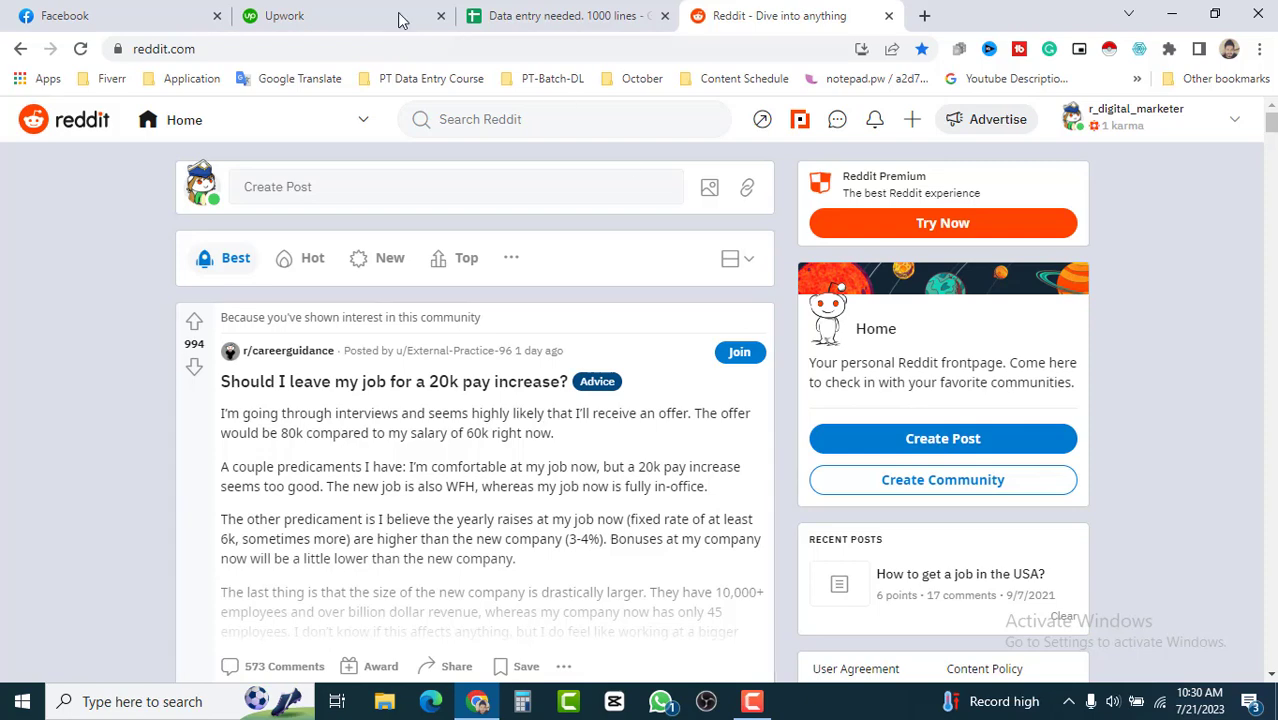
click(353, 10)
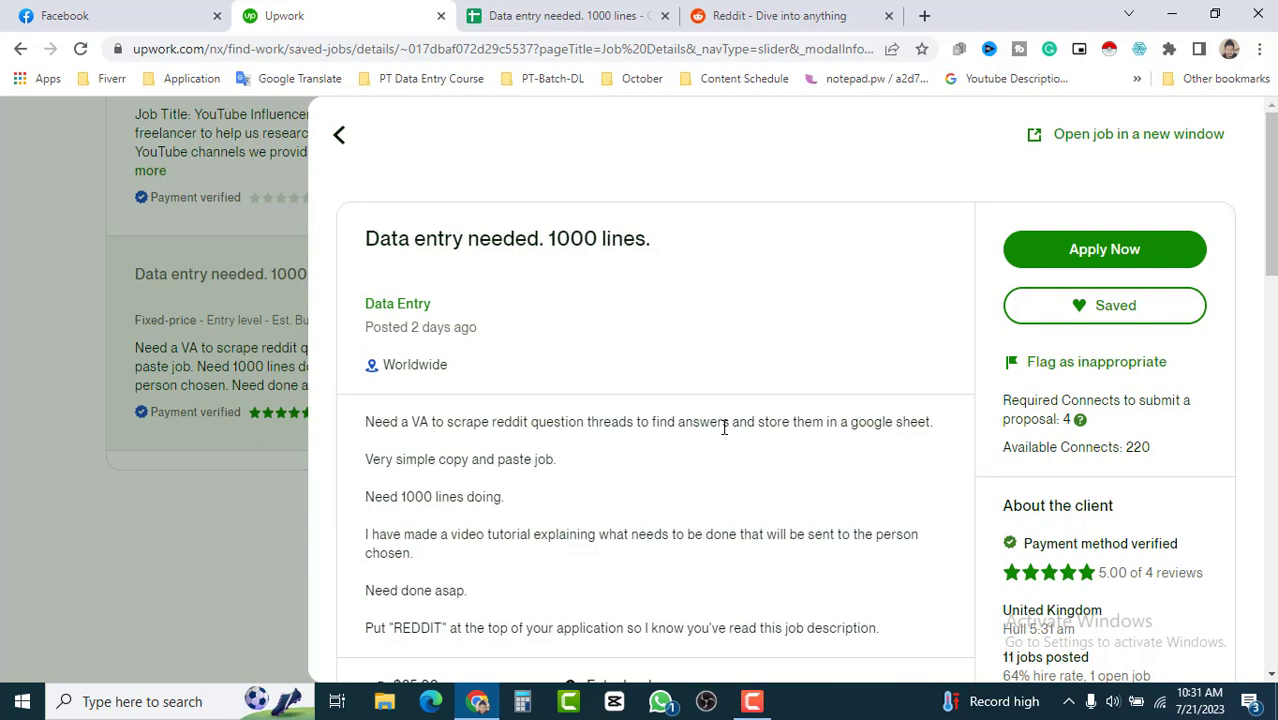
click(821, 14)
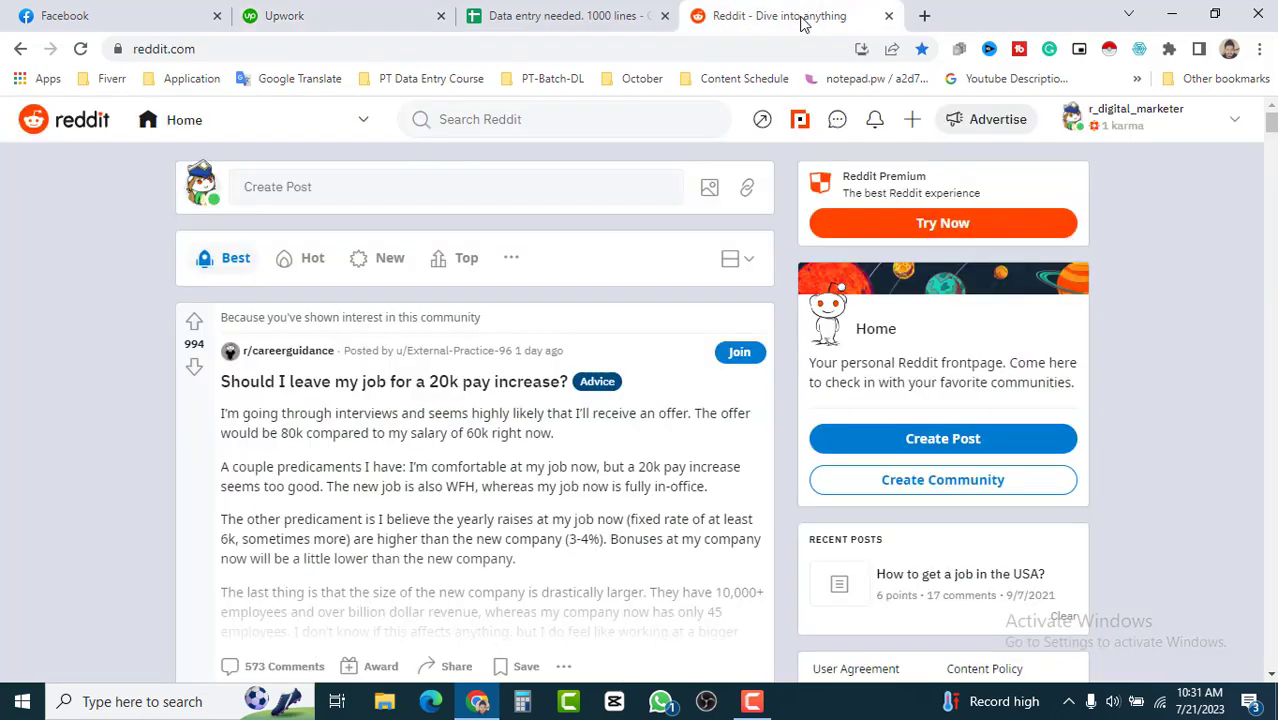
click(359, 189)
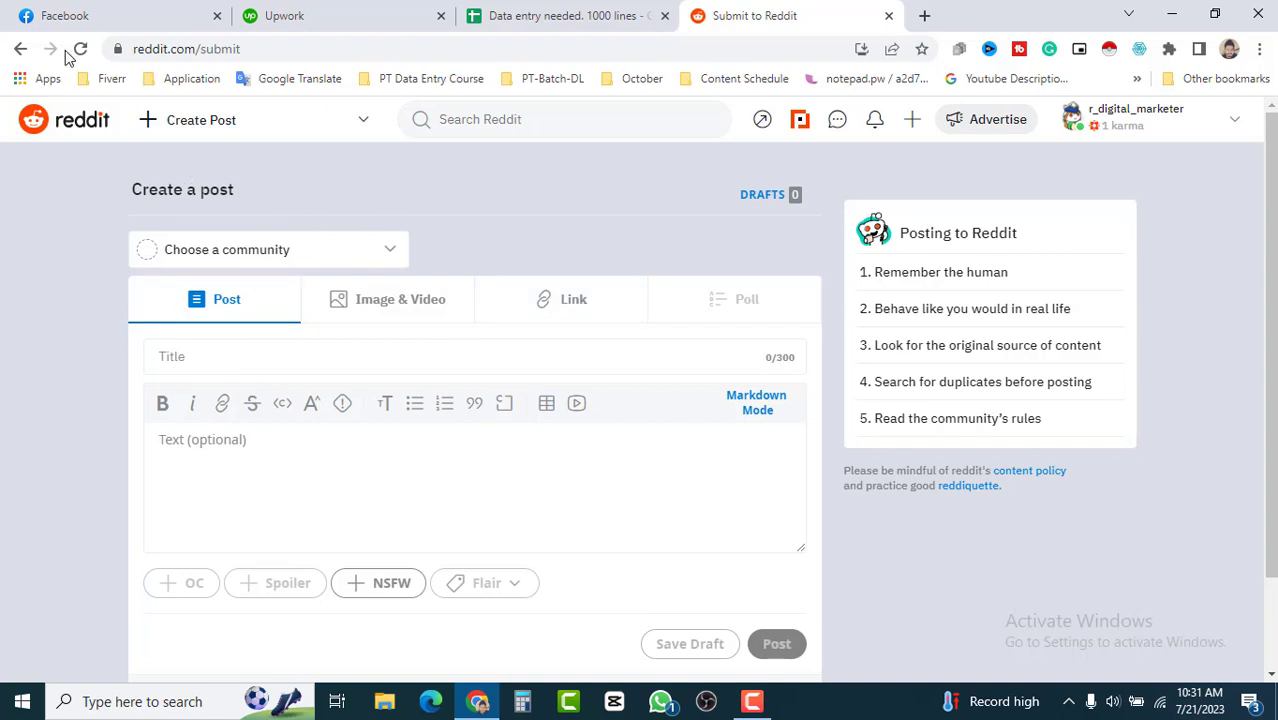
click(20, 50)
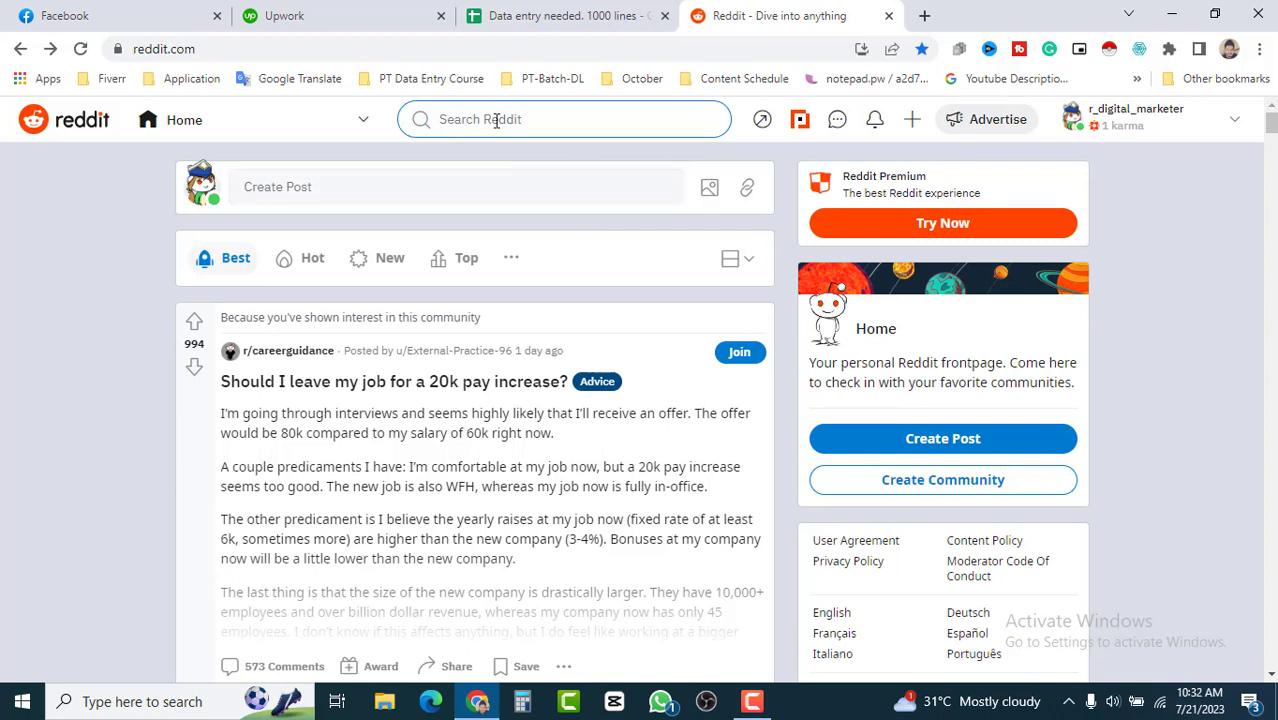
Search Reddit for 'how to find job in usa'
click(465, 121)
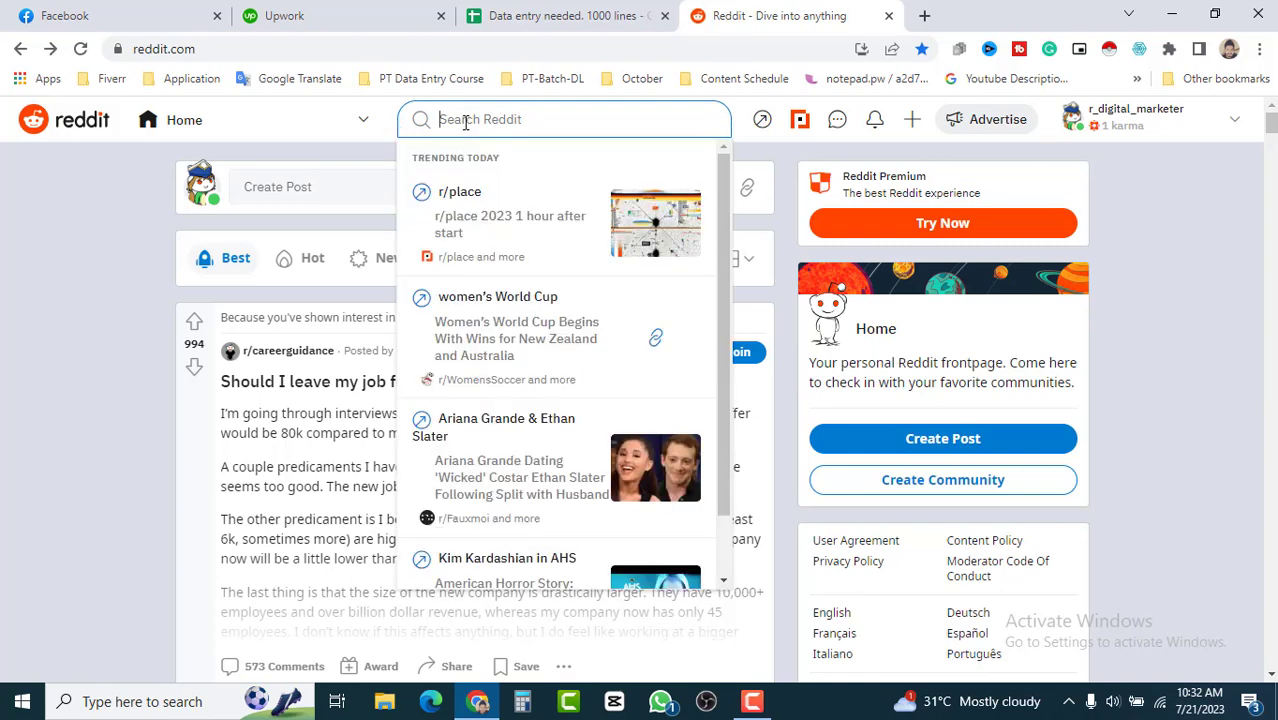
text(h)
text(ow)
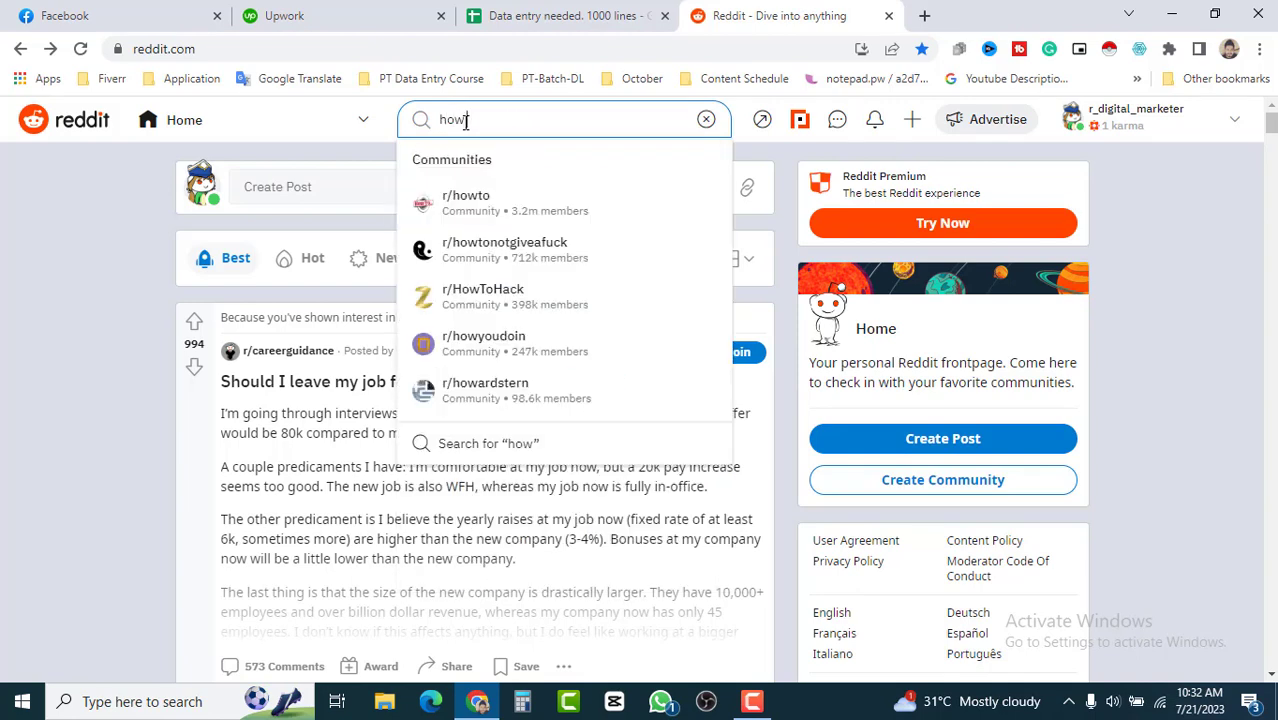
text( to fi)
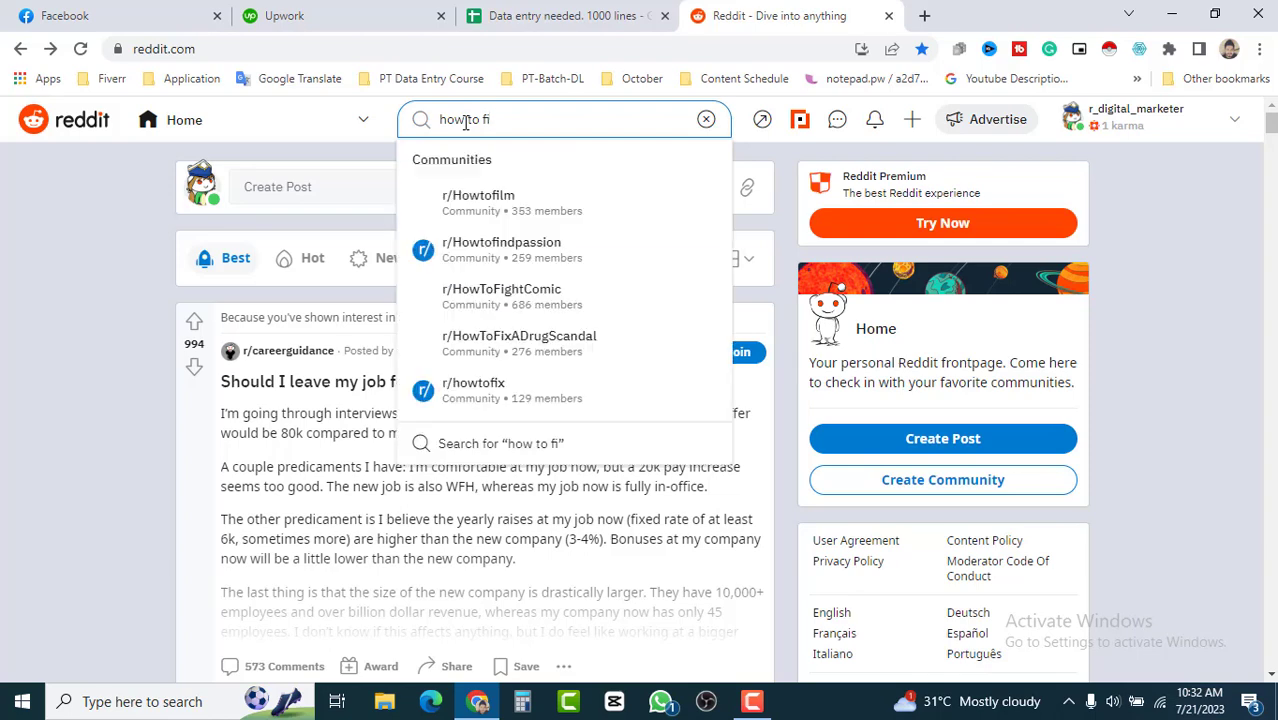
text(nd j)
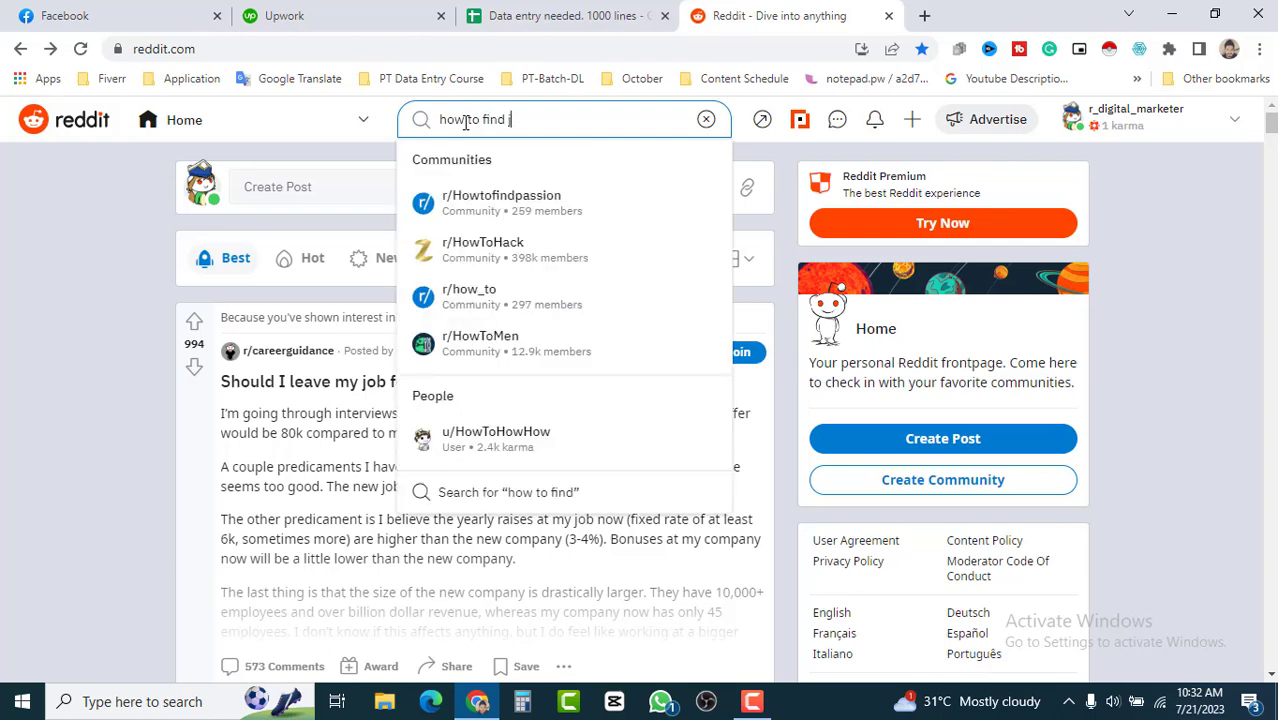
text(ob in)
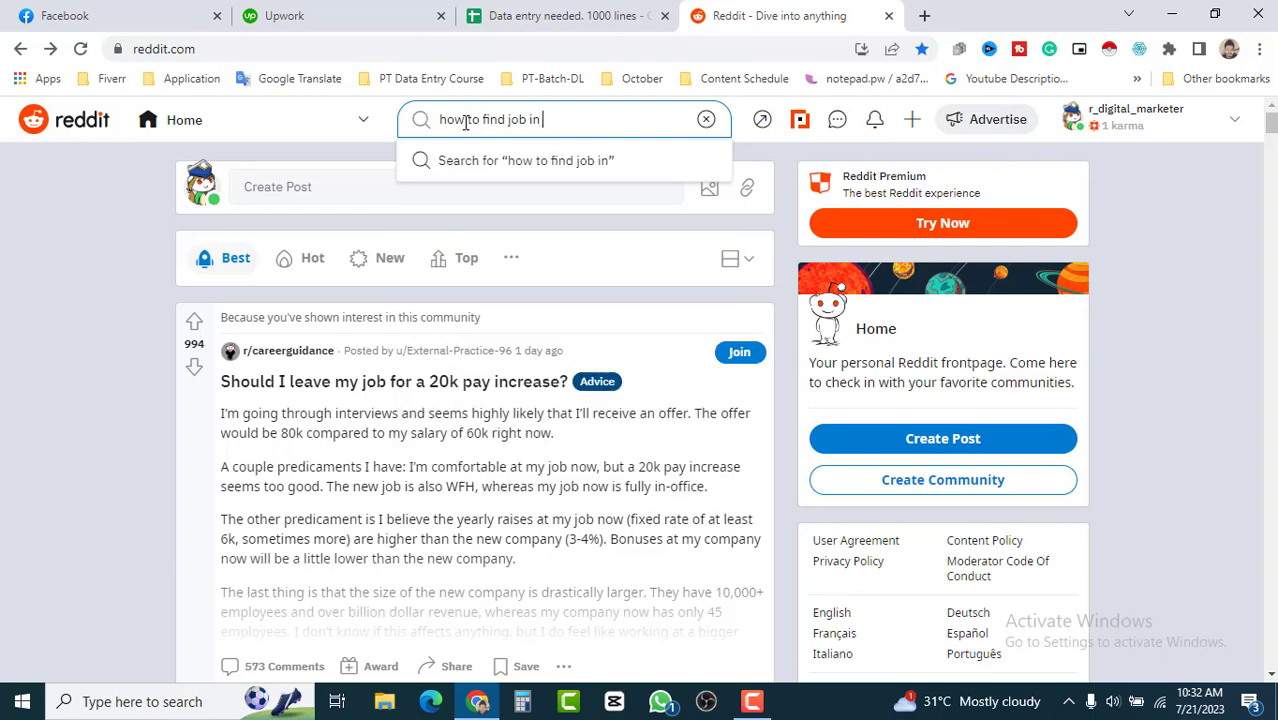
text( usa)
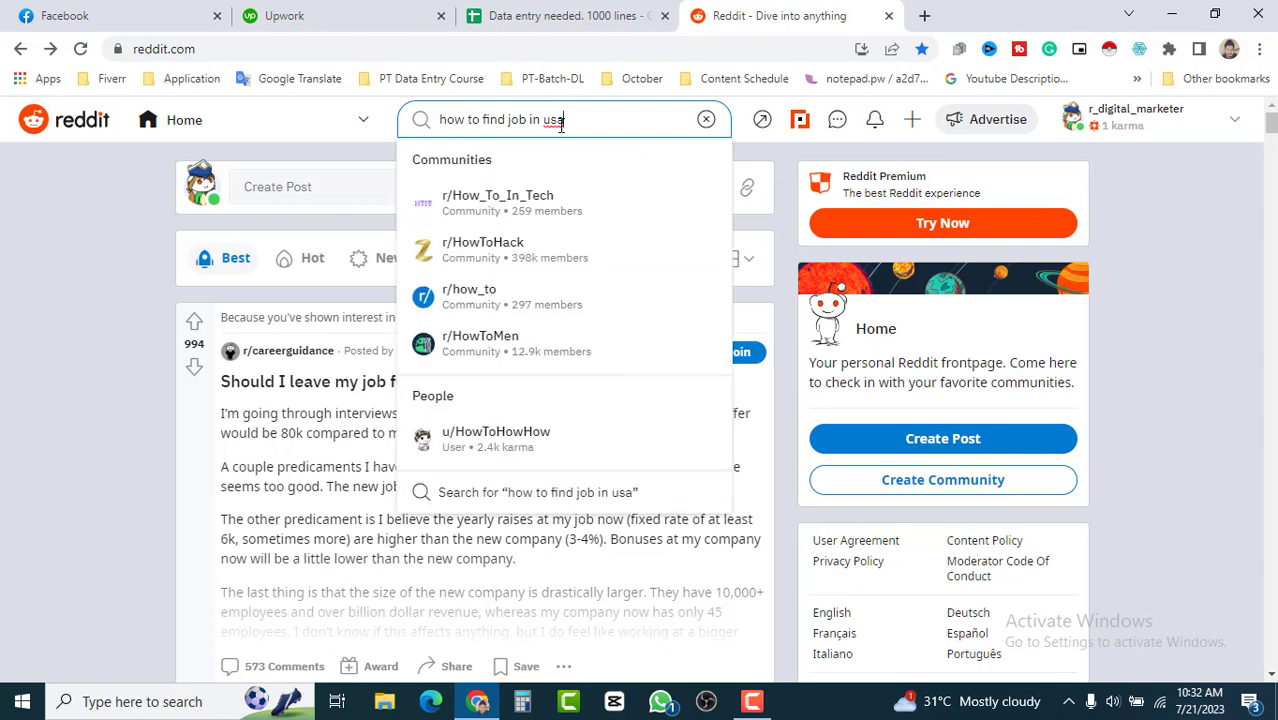
key(Return)
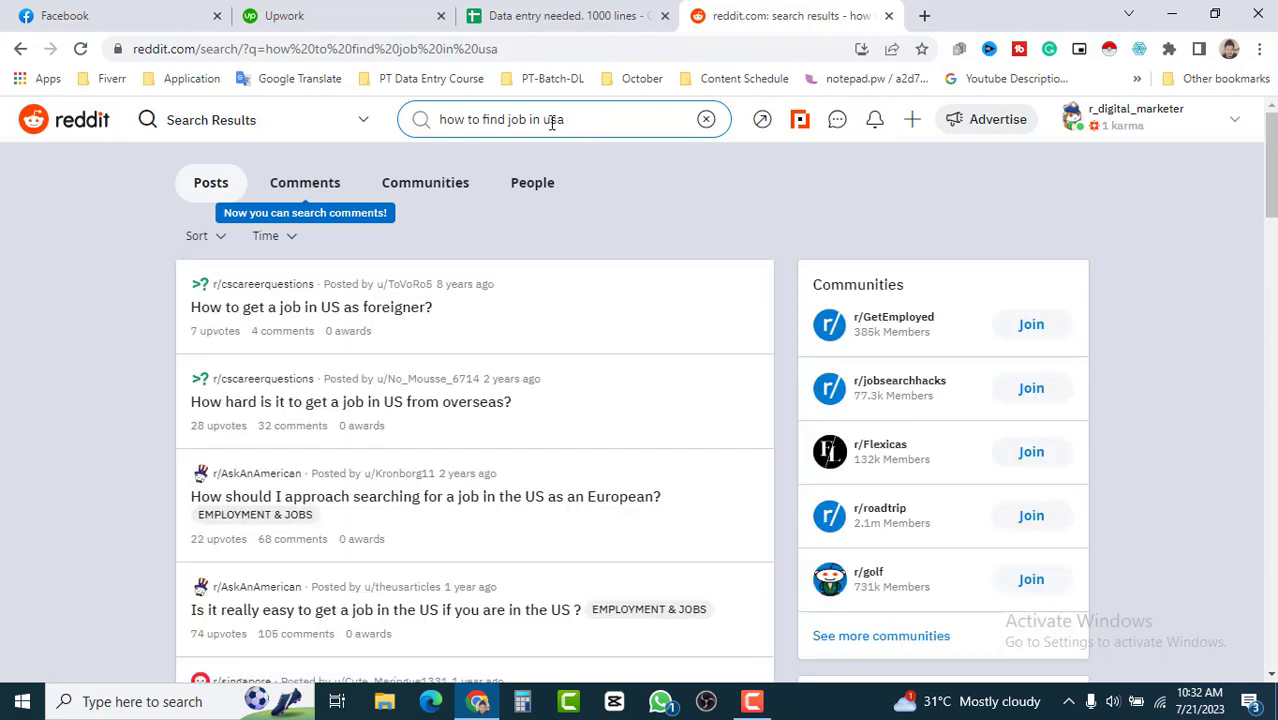
click(570, 122)
Copy the query 'how to find job in usa' and paste it into cell A2
drag(566, 120, 425, 124)
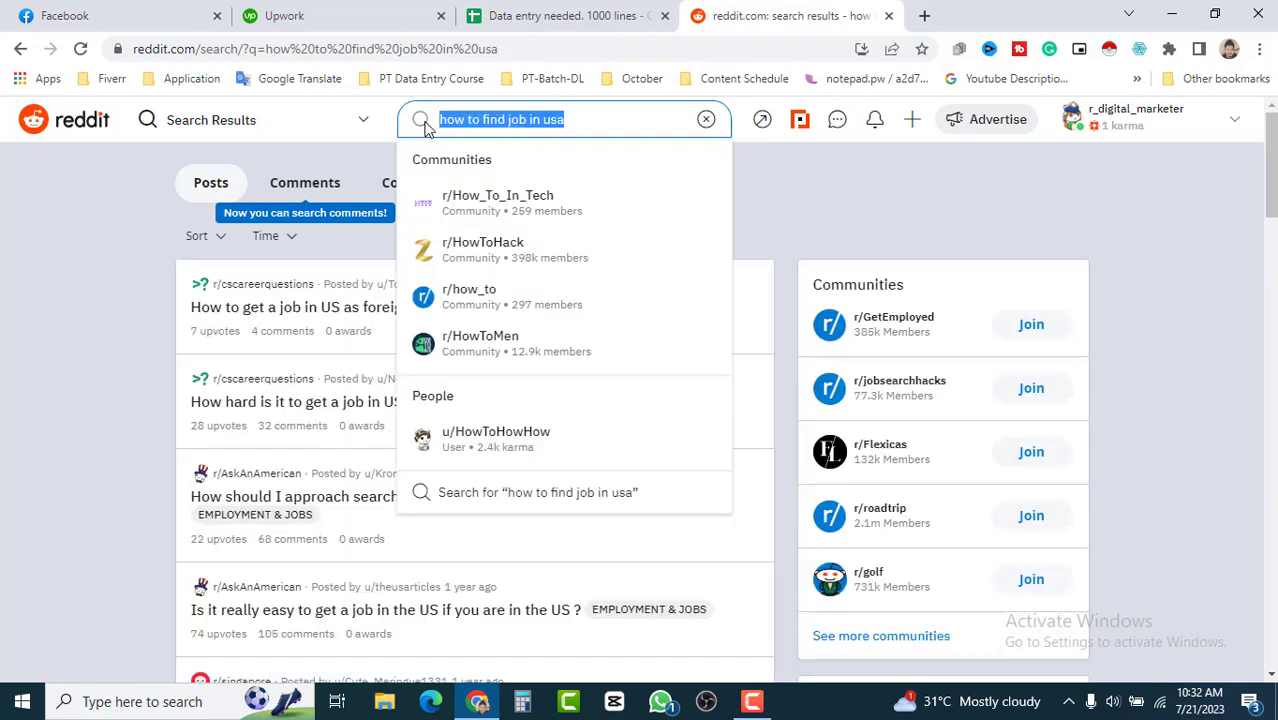
right_click(519, 120)
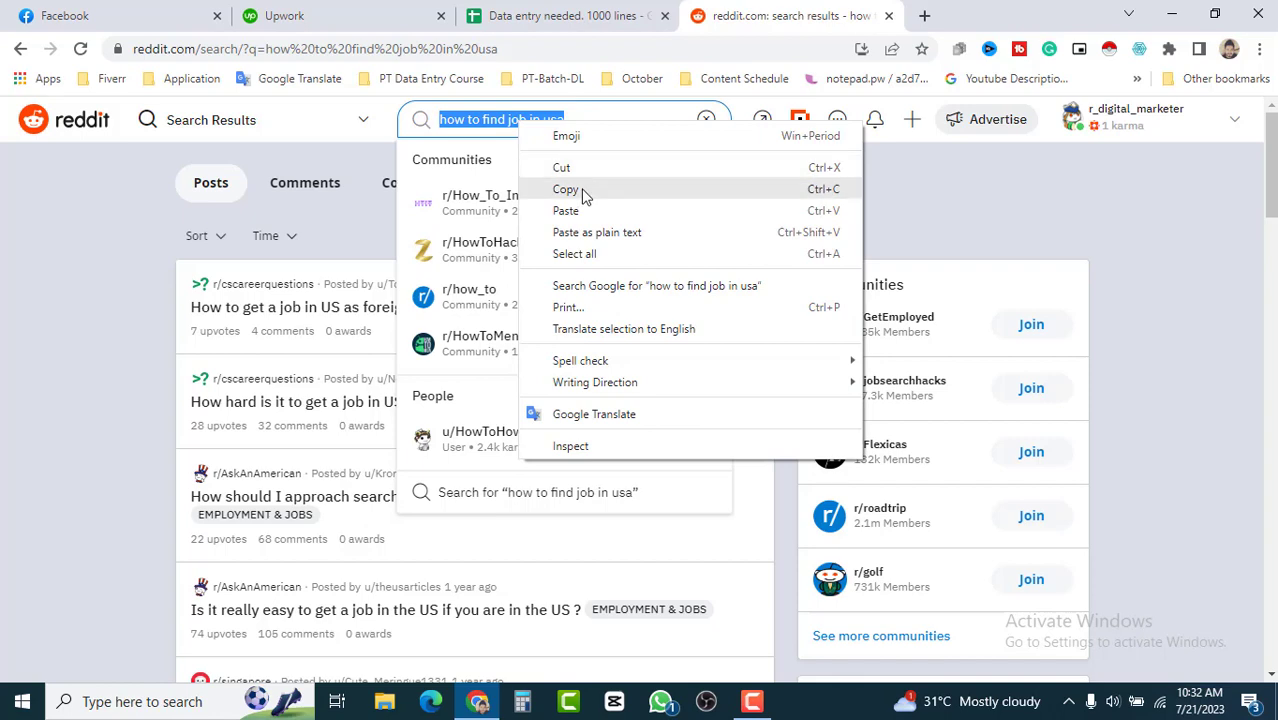
click(585, 191)
click(565, 15)
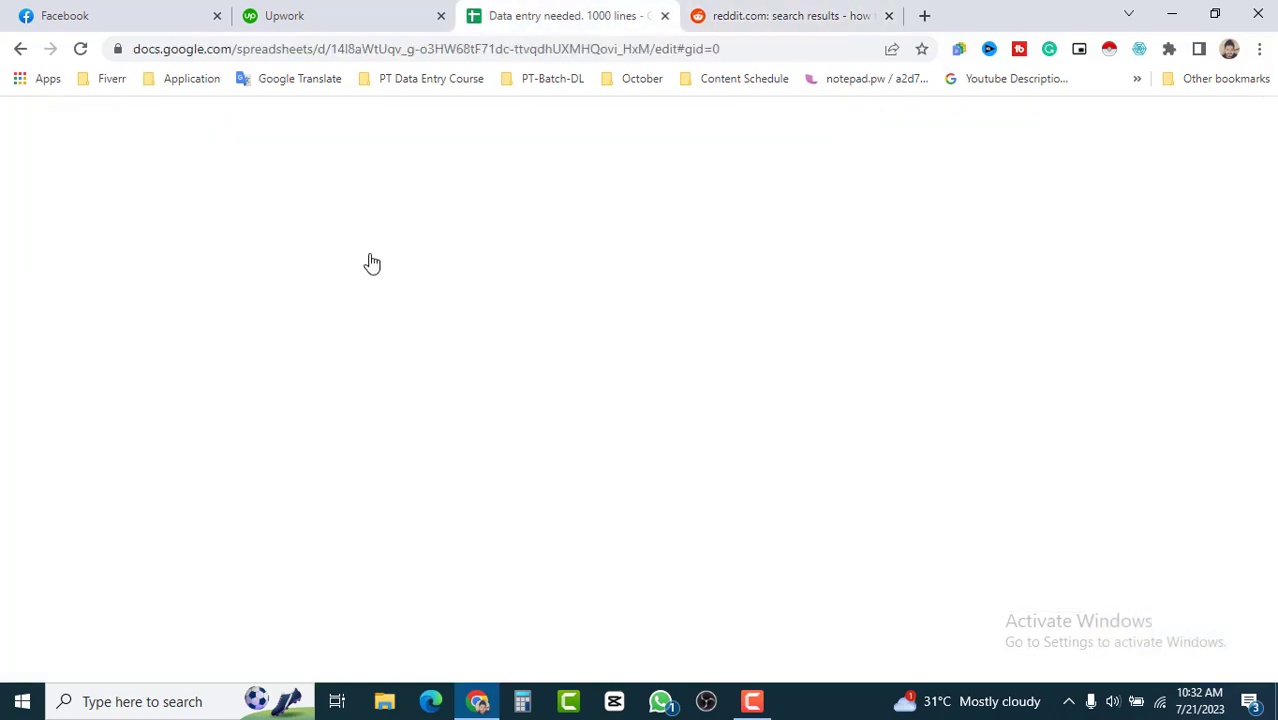
click(84, 282)
right_click(84, 282)
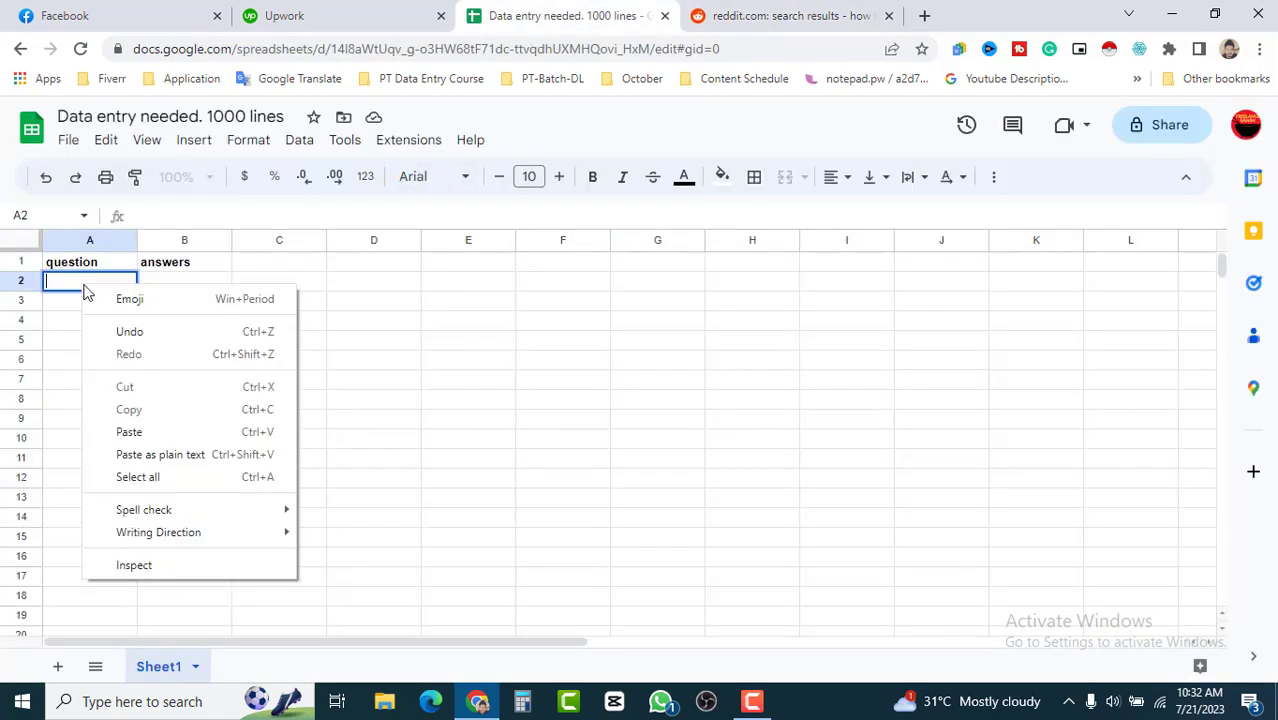
click(140, 428)
Fill the question from A2 down through A7 with the fill handle
click(102, 286)
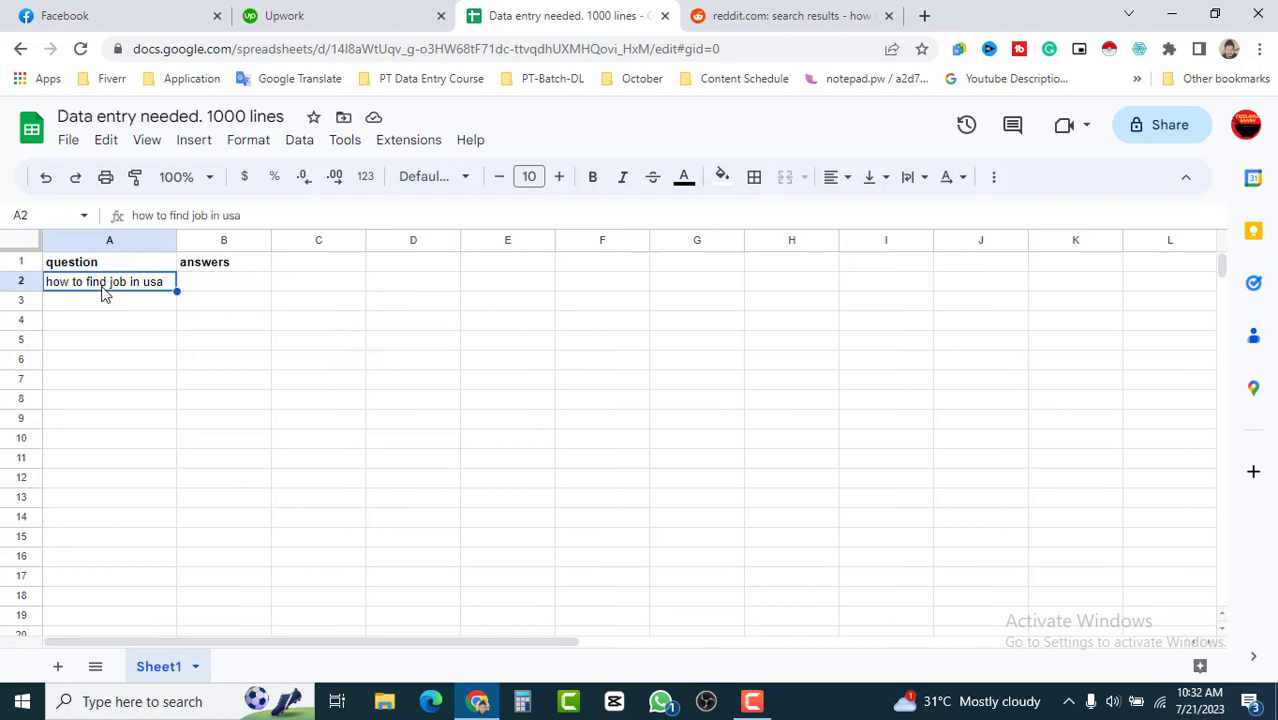
click(137, 303)
click(133, 287)
drag(175, 291, 165, 380)
click(324, 430)
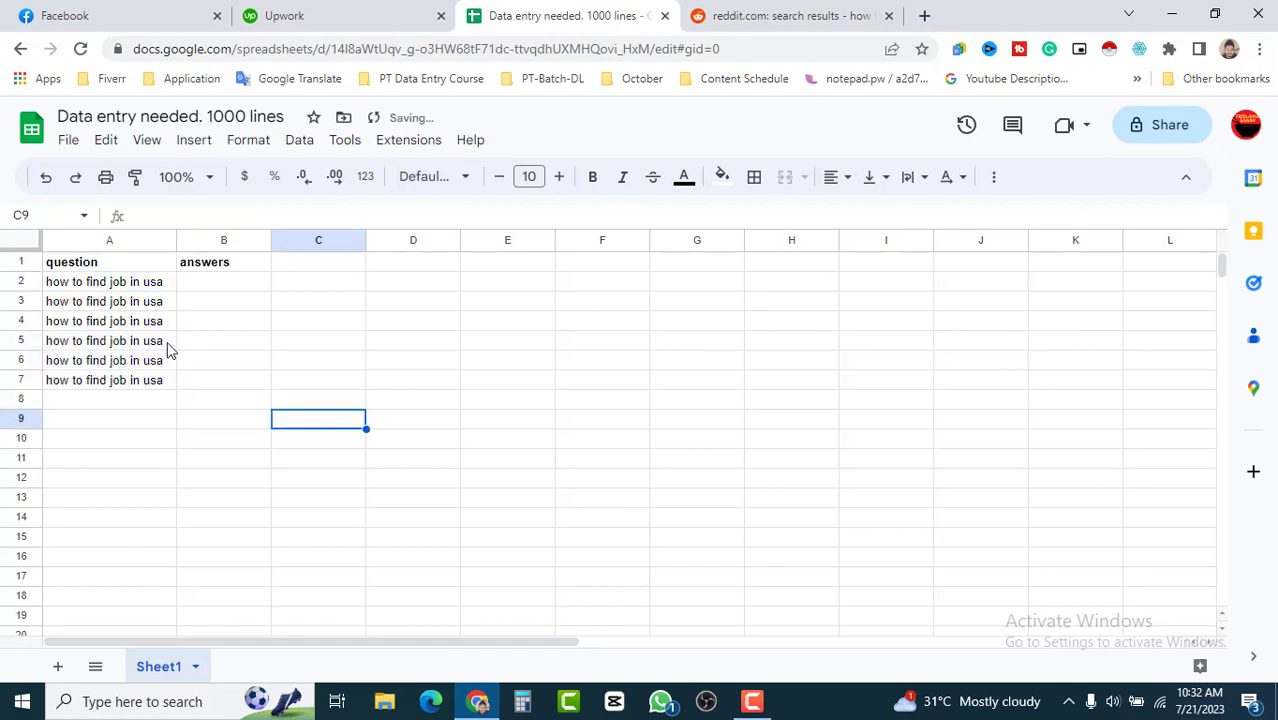
click(133, 290)
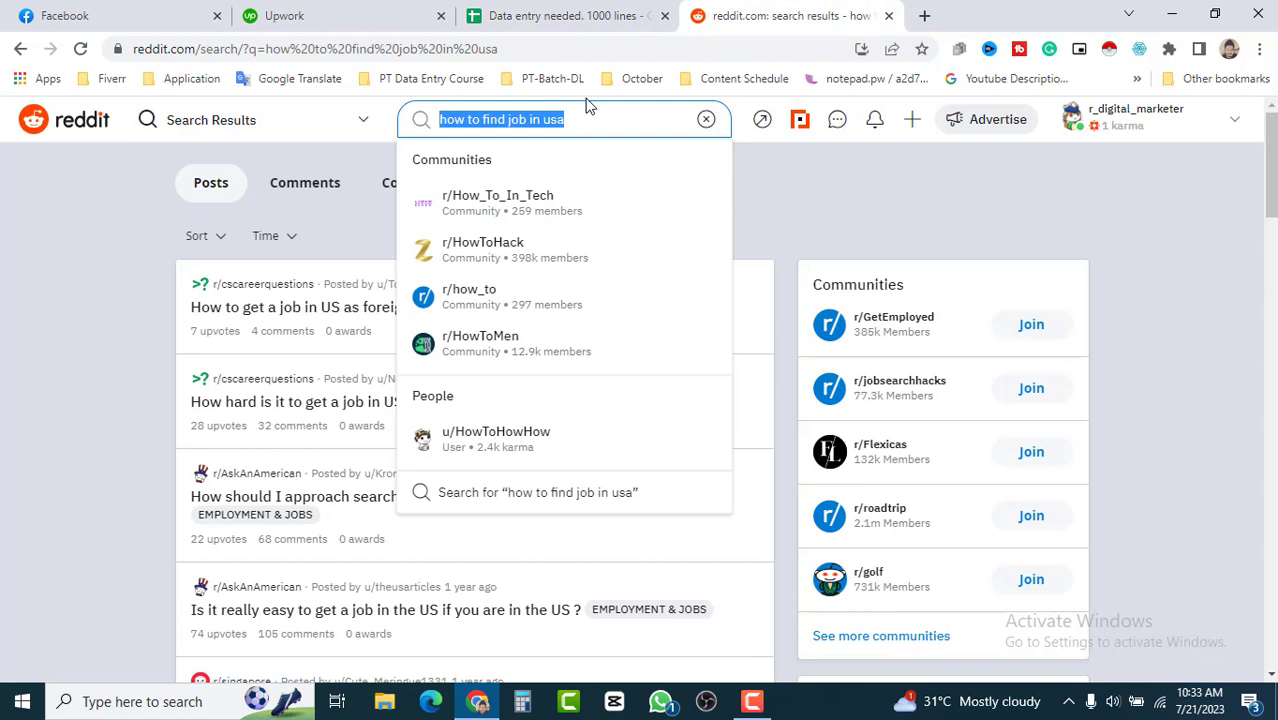
Browse the 'how to find job in usa' post results, leaving the time filter unchanged
click(800, 14)
click(628, 122)
click(785, 178)
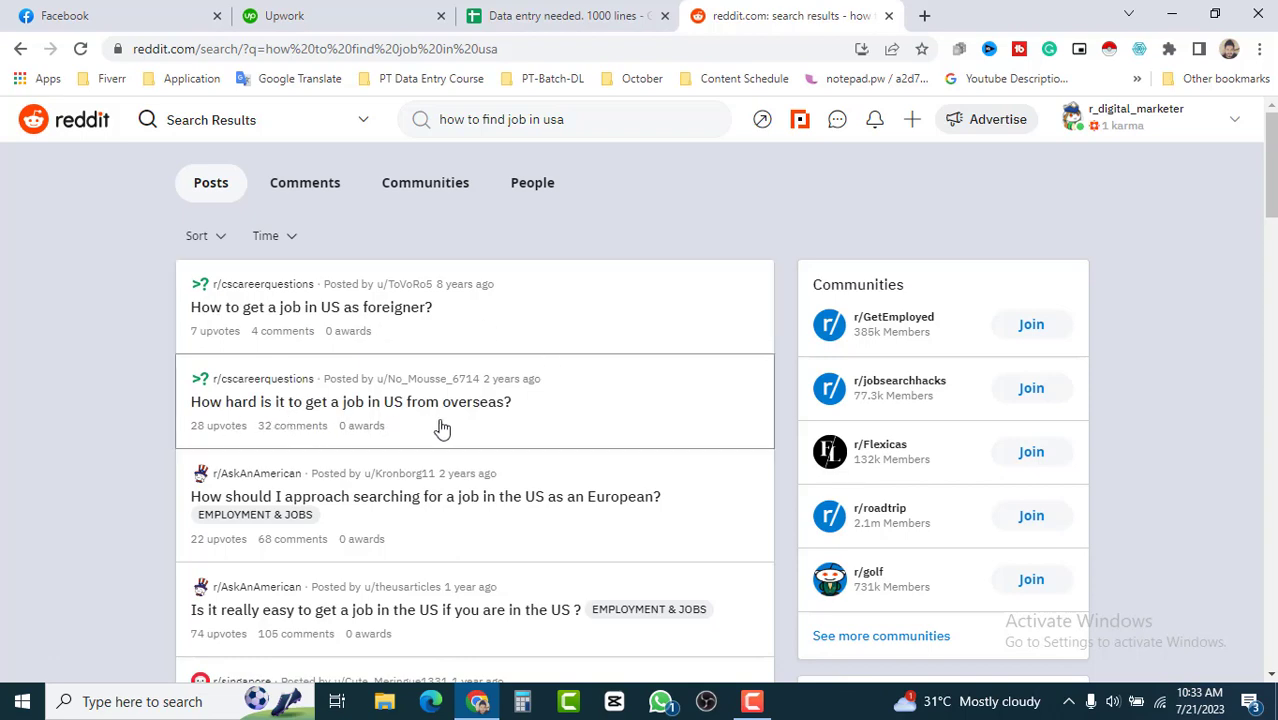
scroll(619, 353, down, 1)
scroll(623, 358, down, 1)
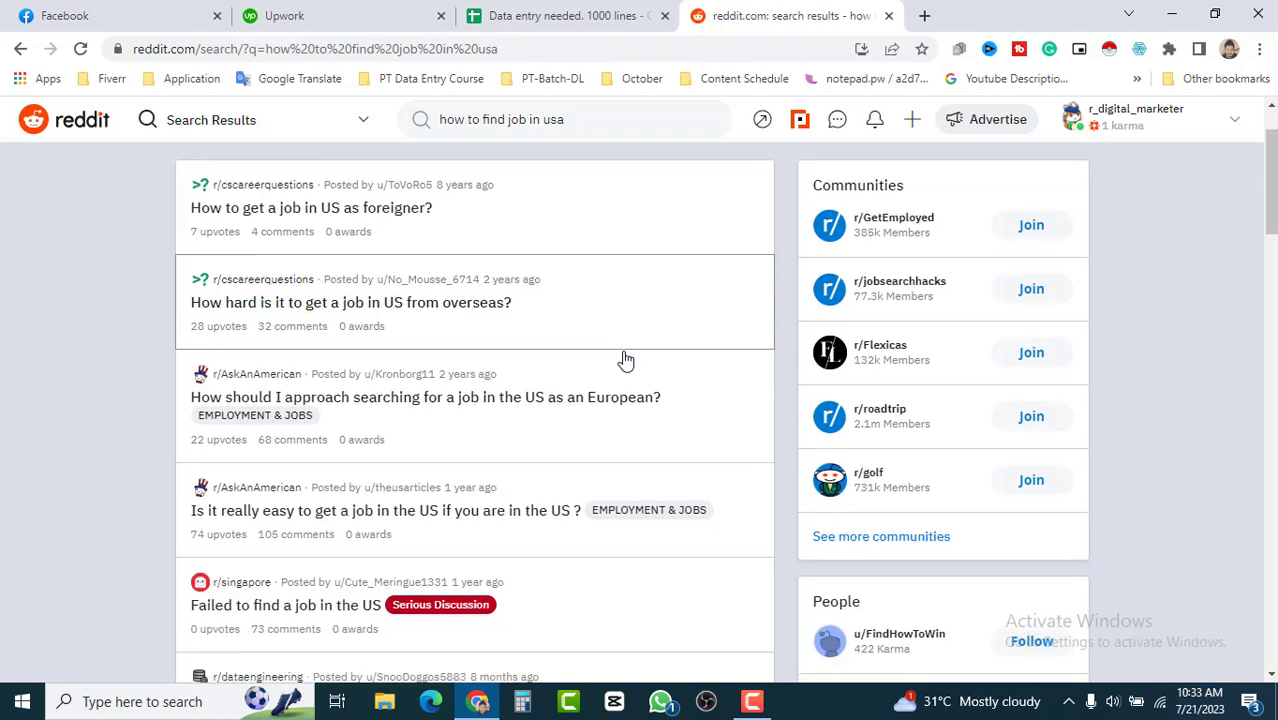
scroll(625, 360, down, 3)
scroll(347, 440, up, 3)
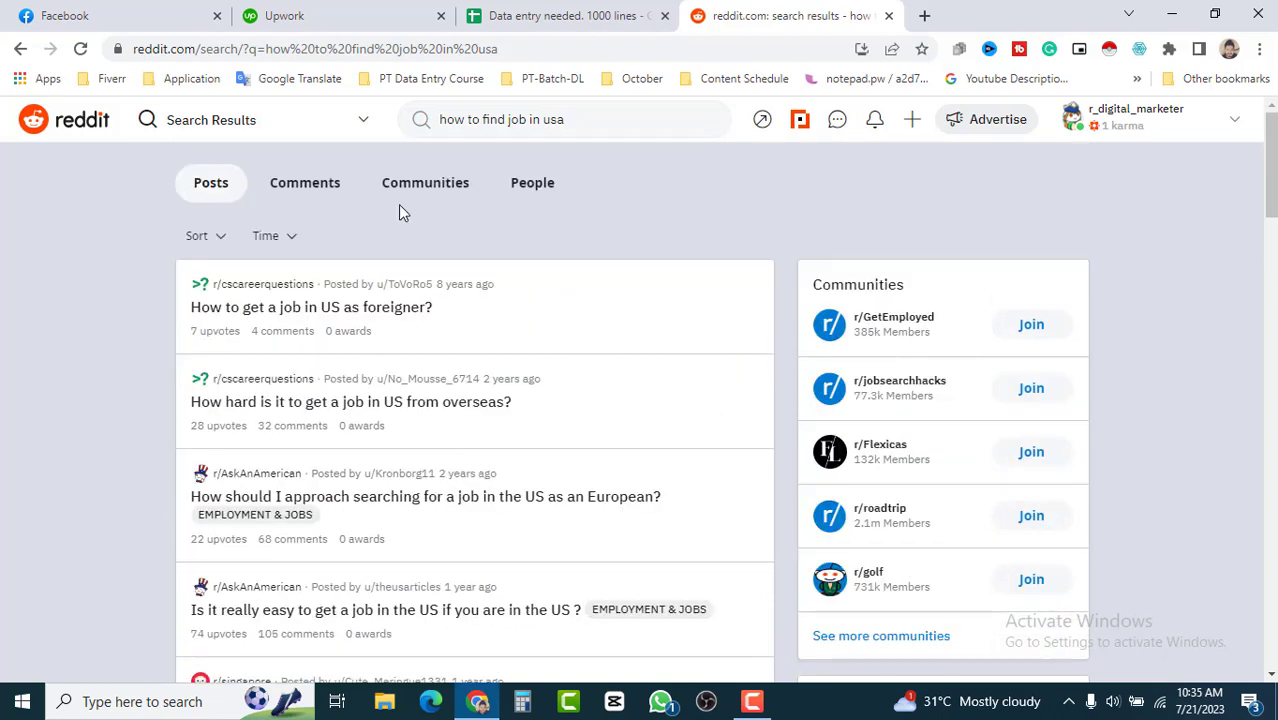
click(291, 240)
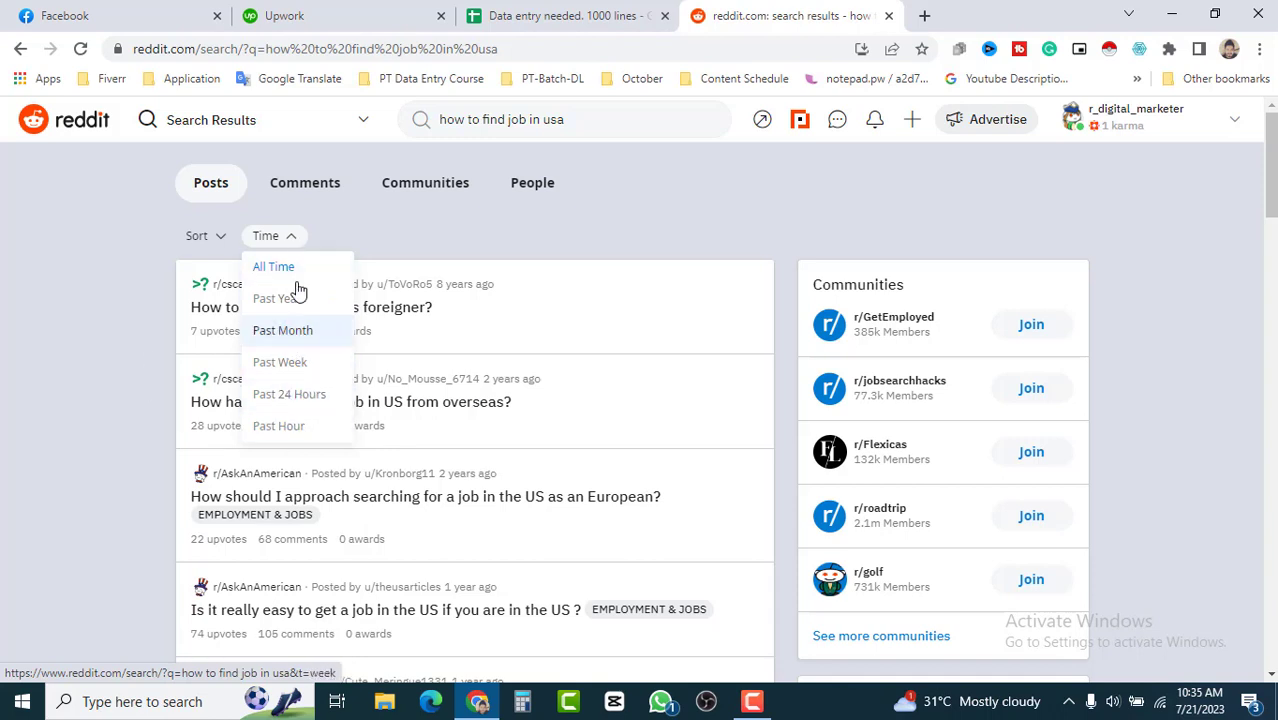
click(114, 373)
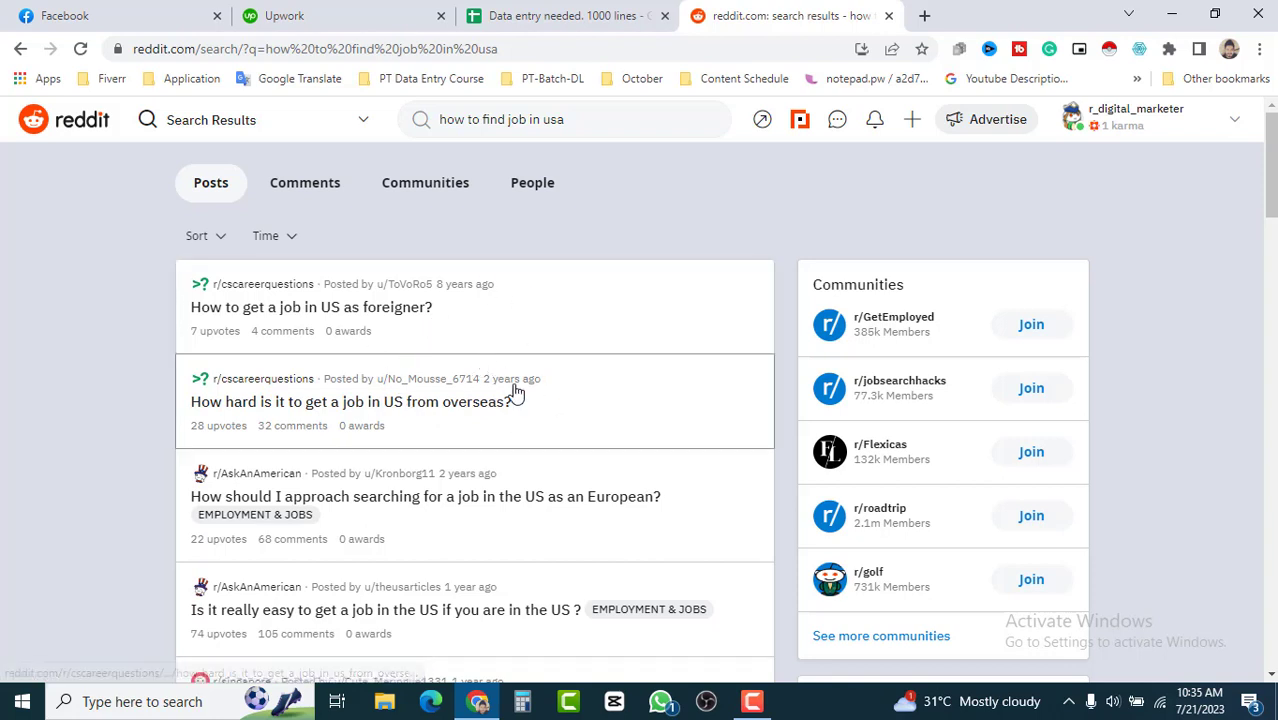
Open the 'How hard is it to get a job in US from overseas?' thread and read through its comments
mouse_move(512, 379)
click(418, 404)
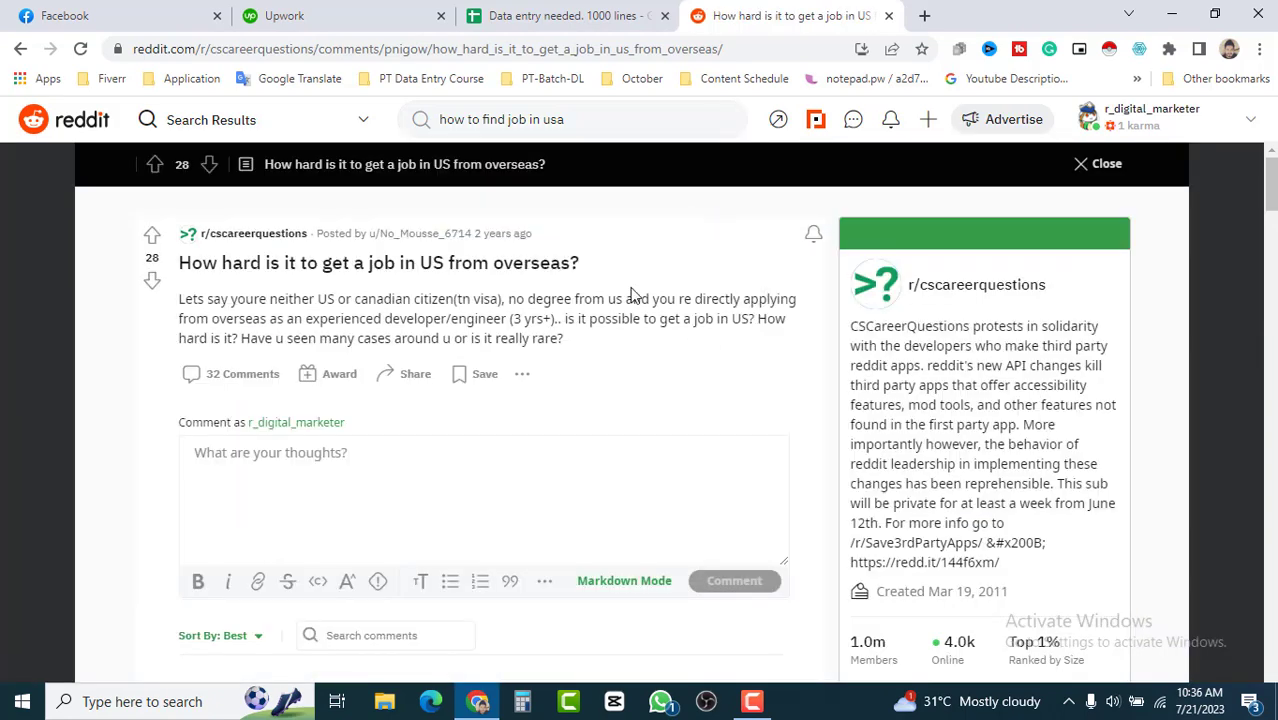
scroll(627, 308, down, 2)
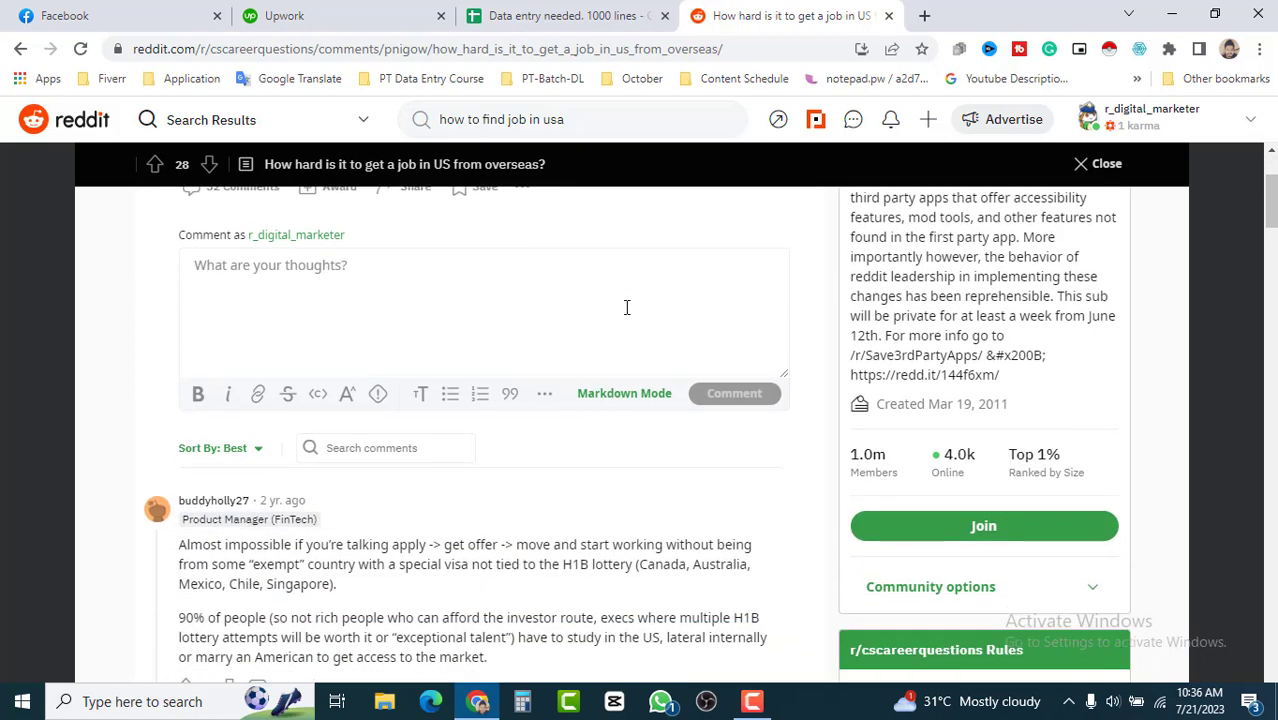
scroll(530, 422, down, 2)
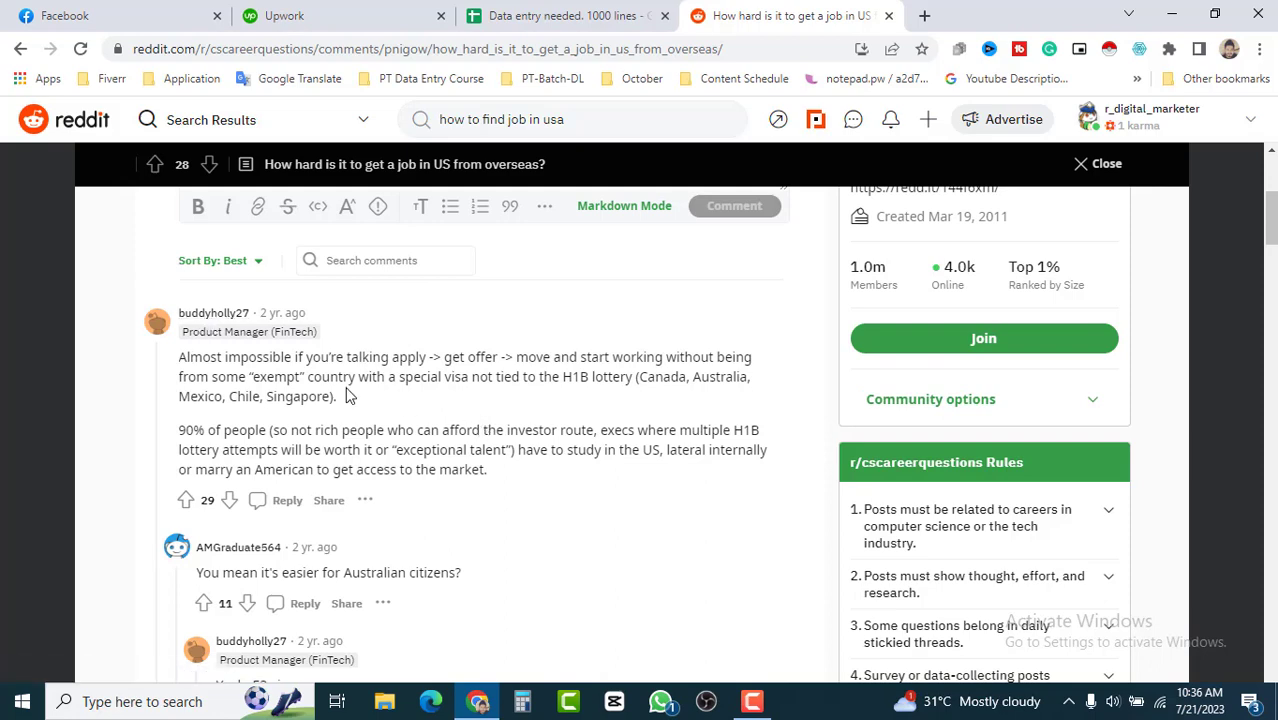
scroll(347, 395, down, 10)
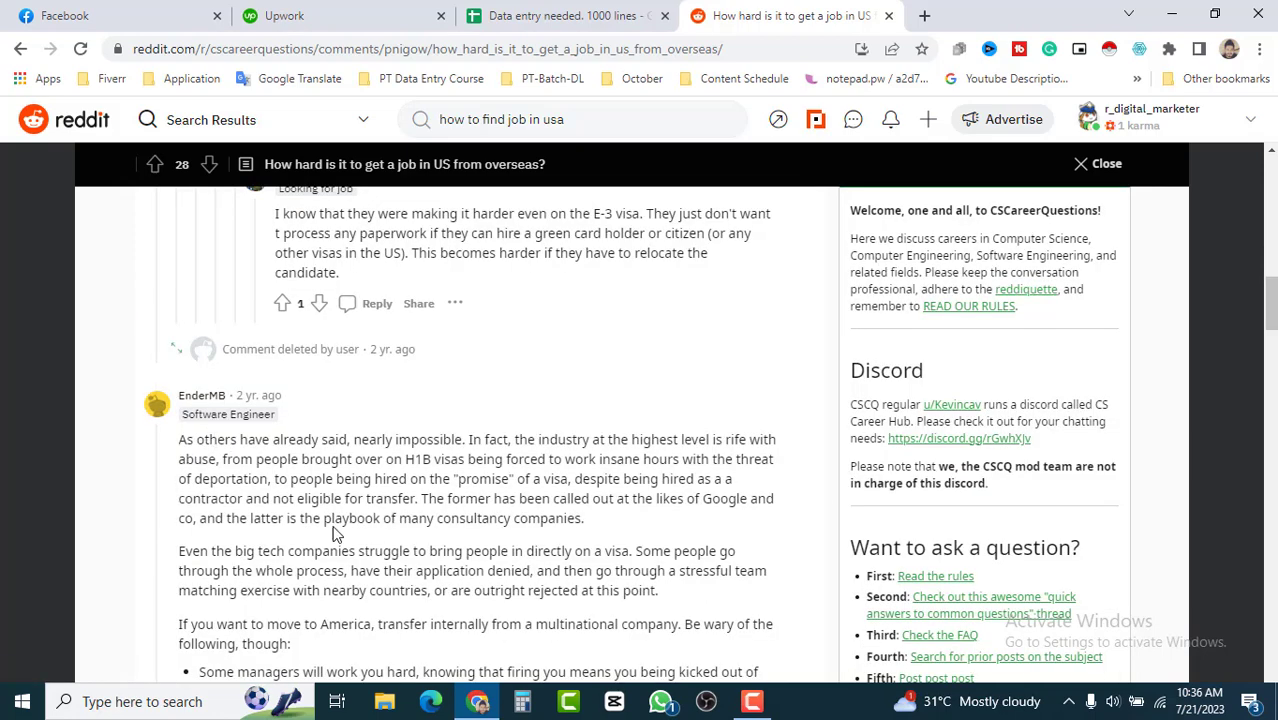
scroll(419, 522, down, 2)
scroll(442, 485, down, 2)
scroll(445, 490, down, 3)
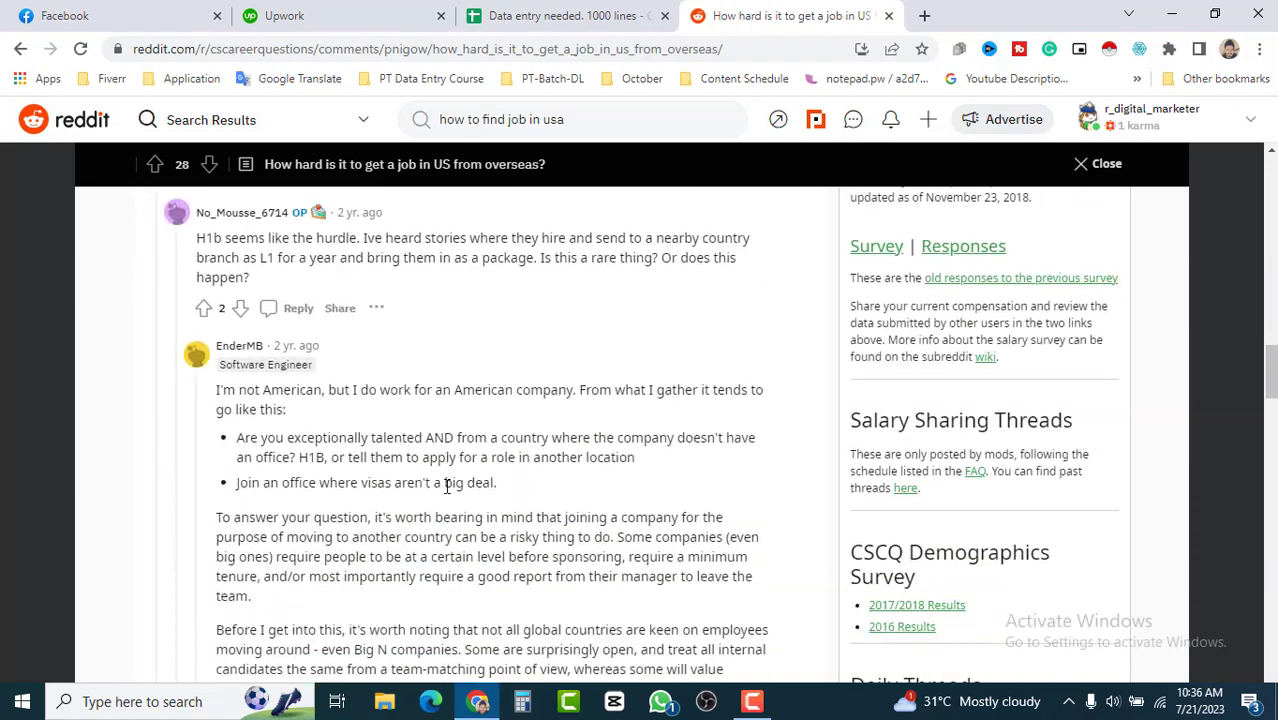
scroll(447, 487, down, 3)
scroll(452, 487, down, 2)
scroll(455, 487, down, 2)
scroll(455, 490, down, 2)
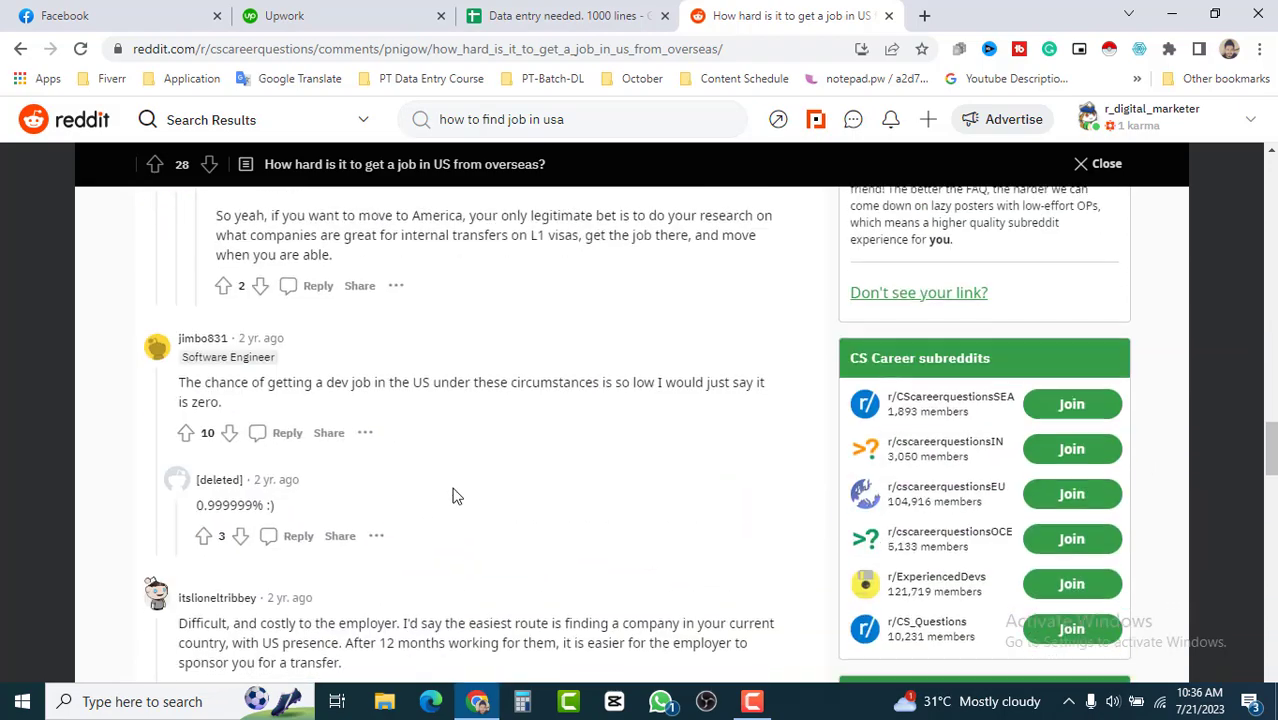
scroll(455, 496, down, 4)
scroll(454, 488, down, 4)
Scroll back up the thread, glance at the data entry spreadsheet, and come back to Reddit
scroll(455, 495, up, 15)
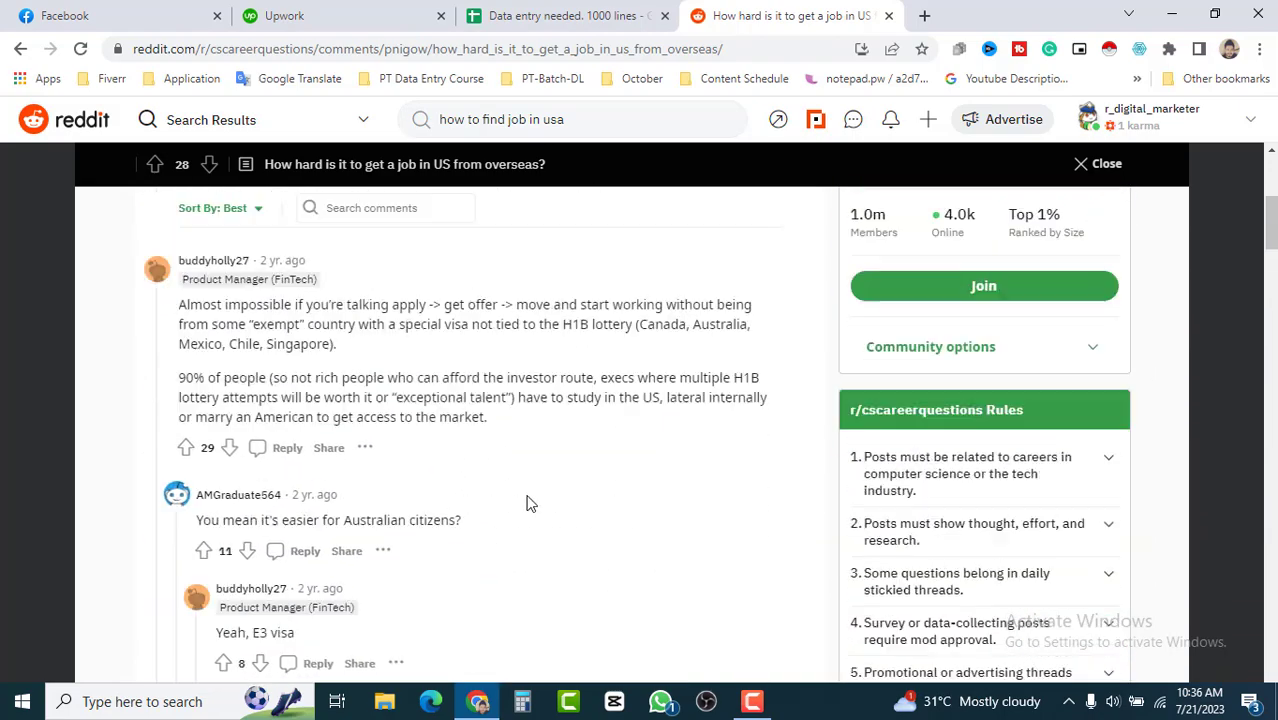
scroll(524, 503, up, 5)
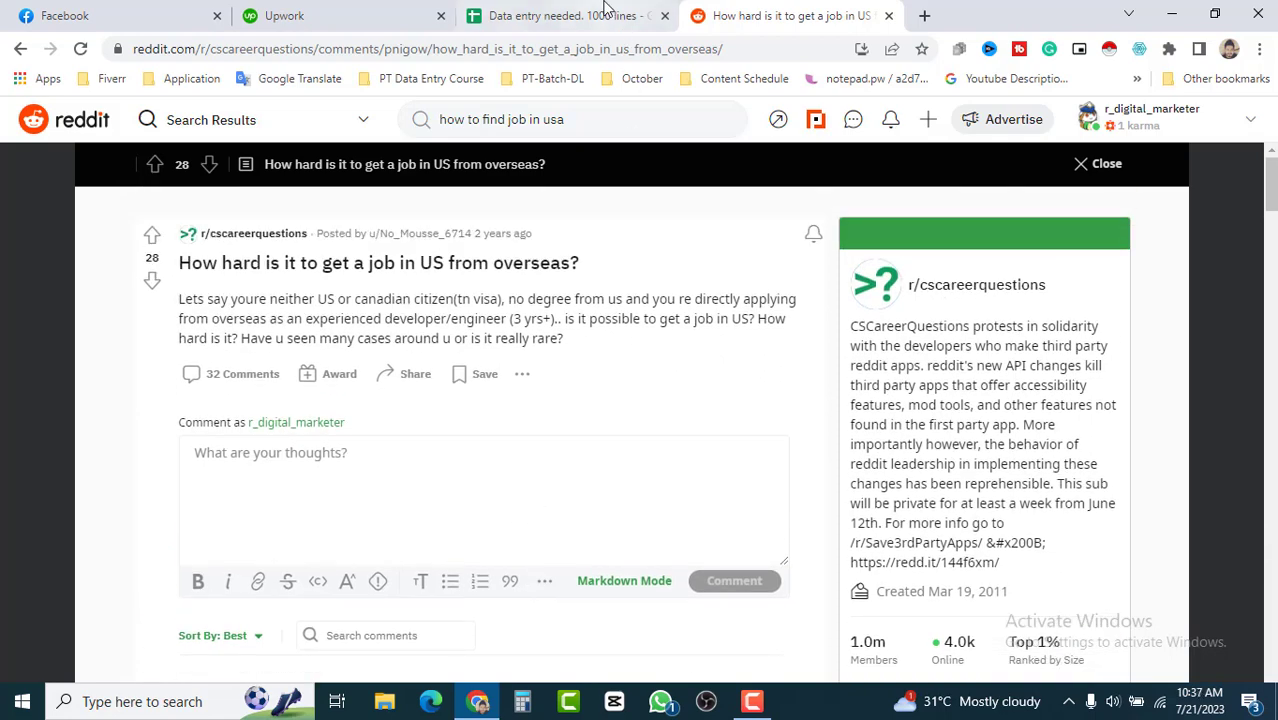
click(565, 15)
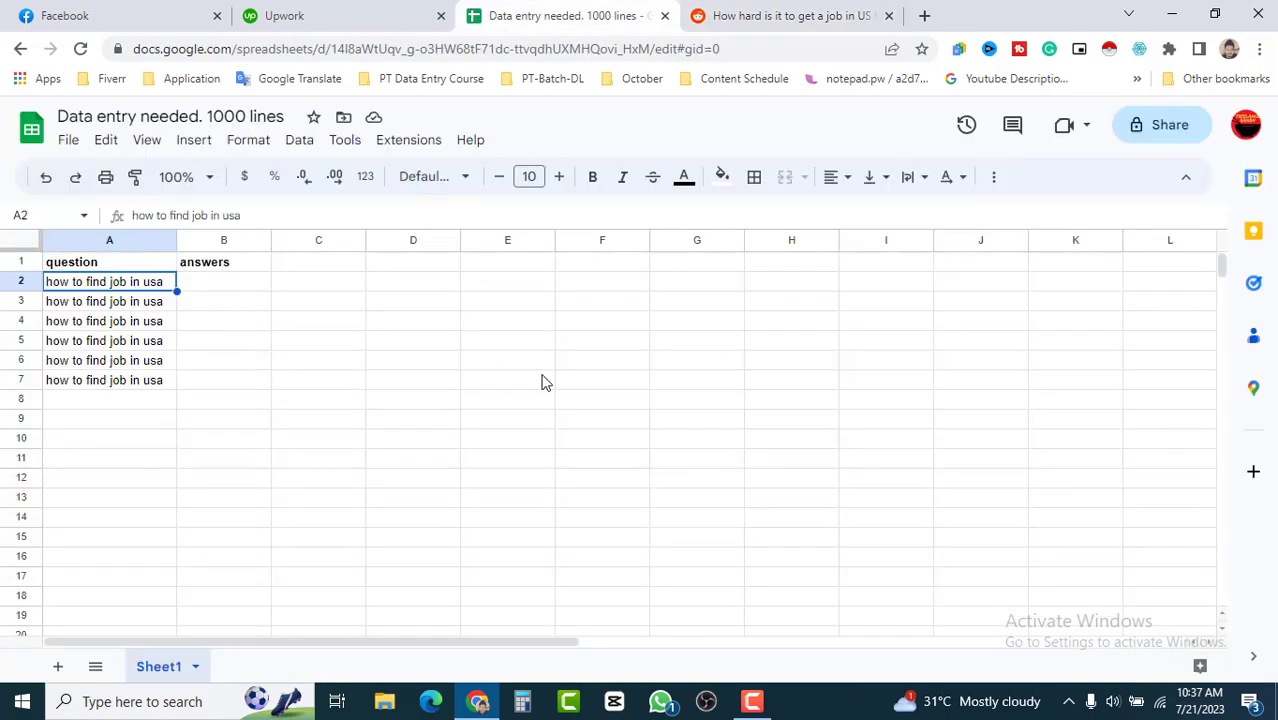
key(ctrl+Tab)
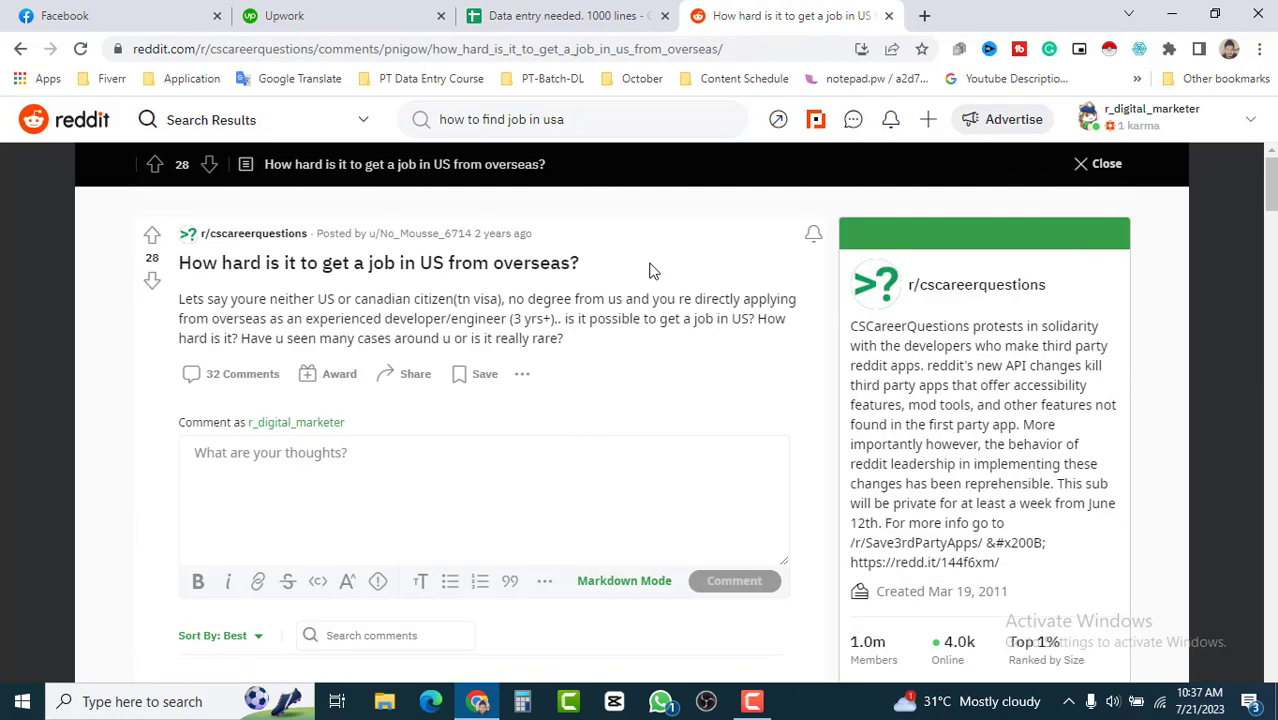
scroll(600, 369, down, 2)
scroll(593, 428, down, 2)
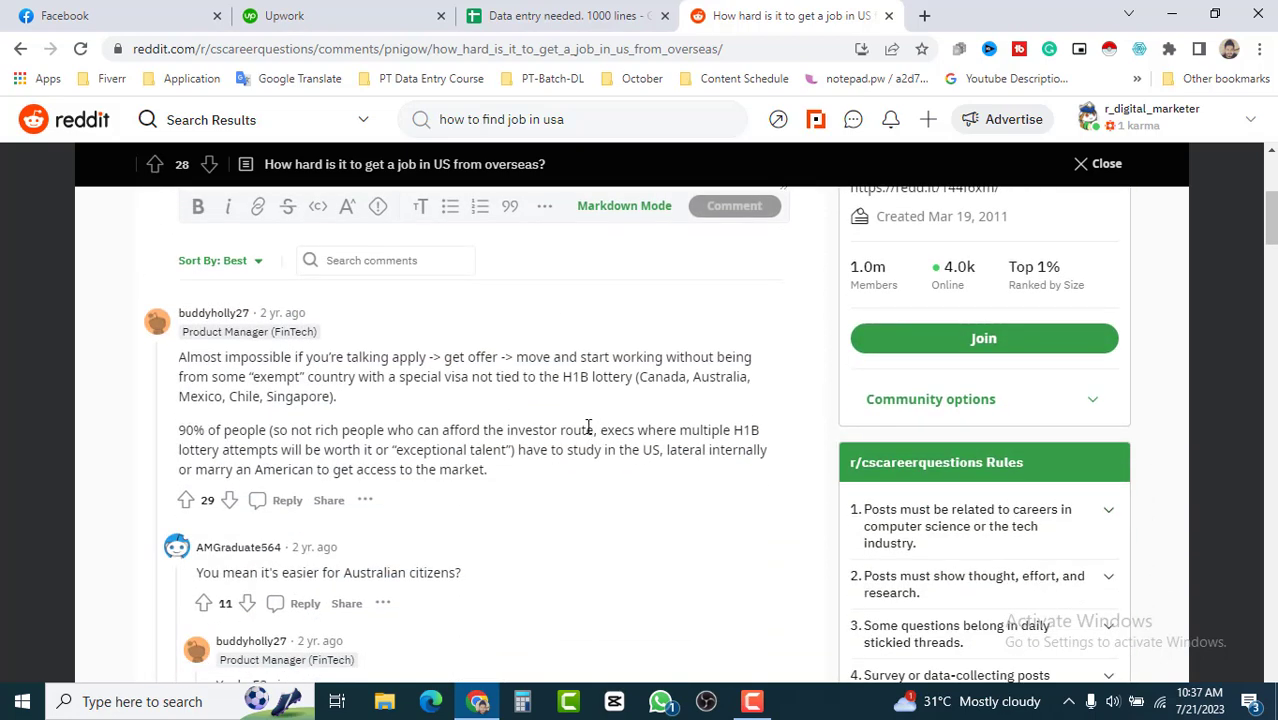
scroll(588, 427, down, 1)
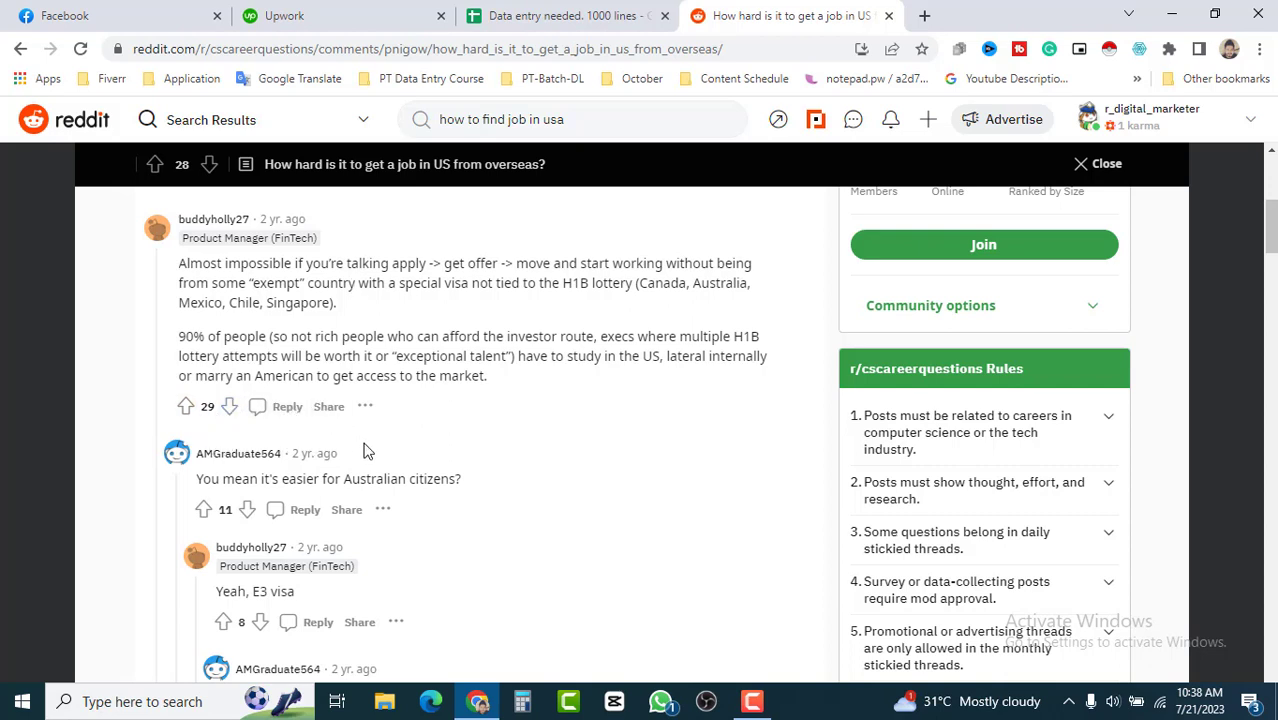
click(366, 408)
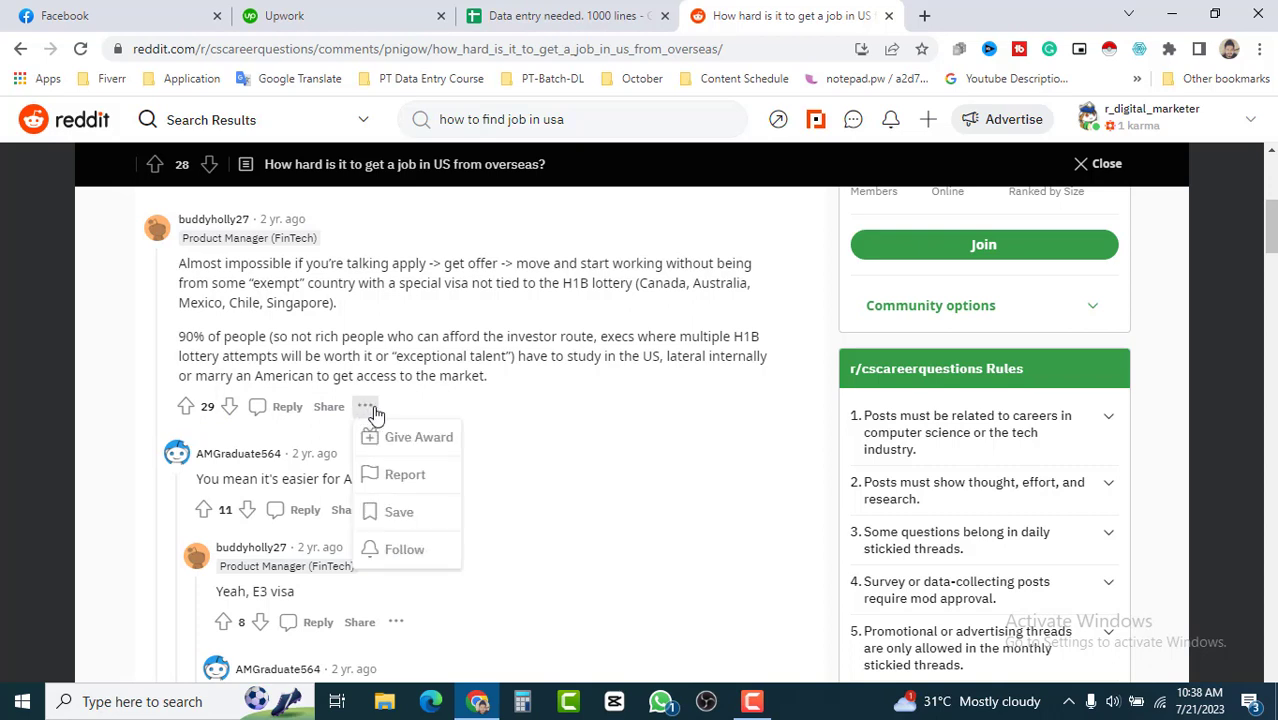
click(120, 402)
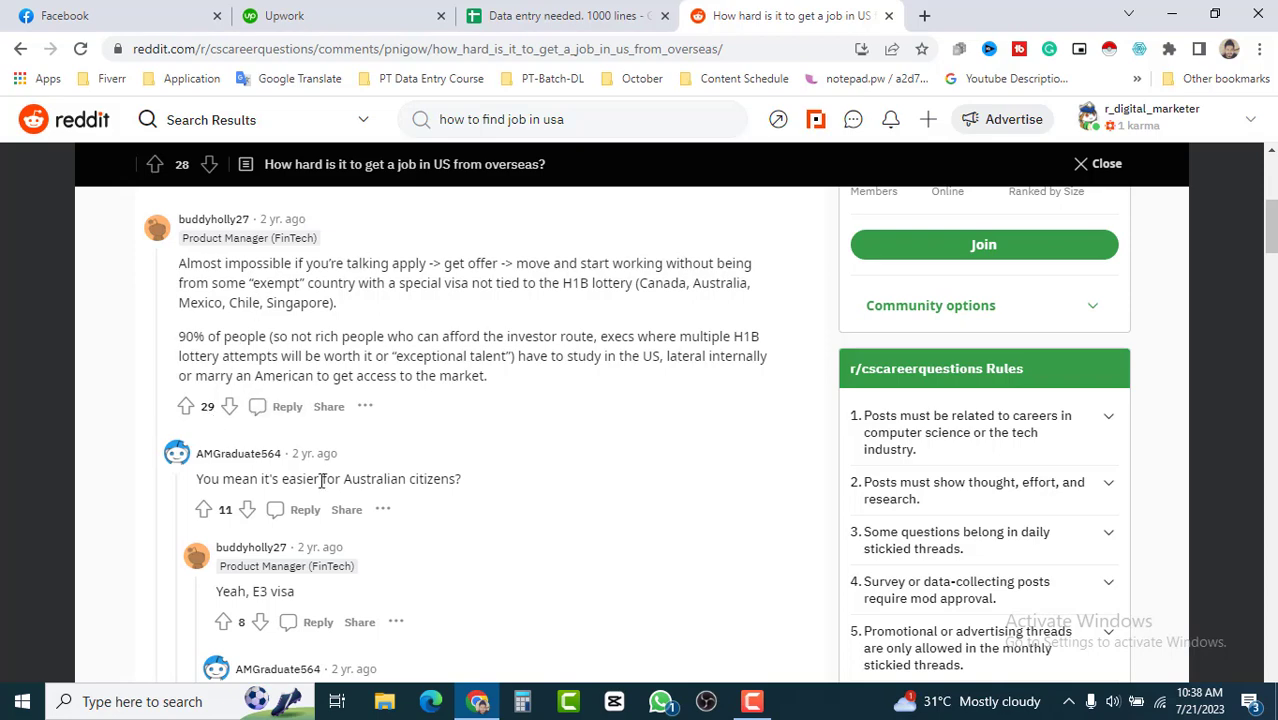
scroll(320, 482, down, 2)
scroll(238, 480, down, 1)
scroll(236, 482, down, 2)
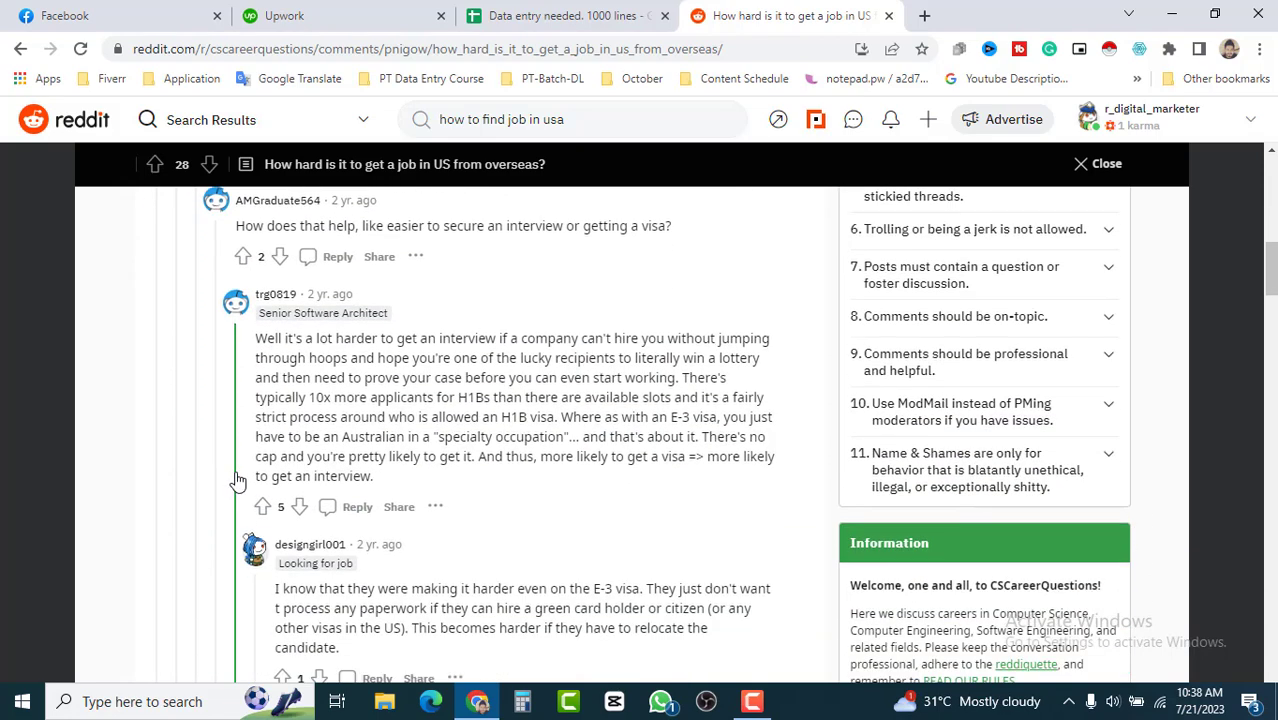
scroll(238, 481, down, 1)
scroll(238, 481, down, 2)
scroll(241, 481, down, 1)
scroll(240, 481, down, 4)
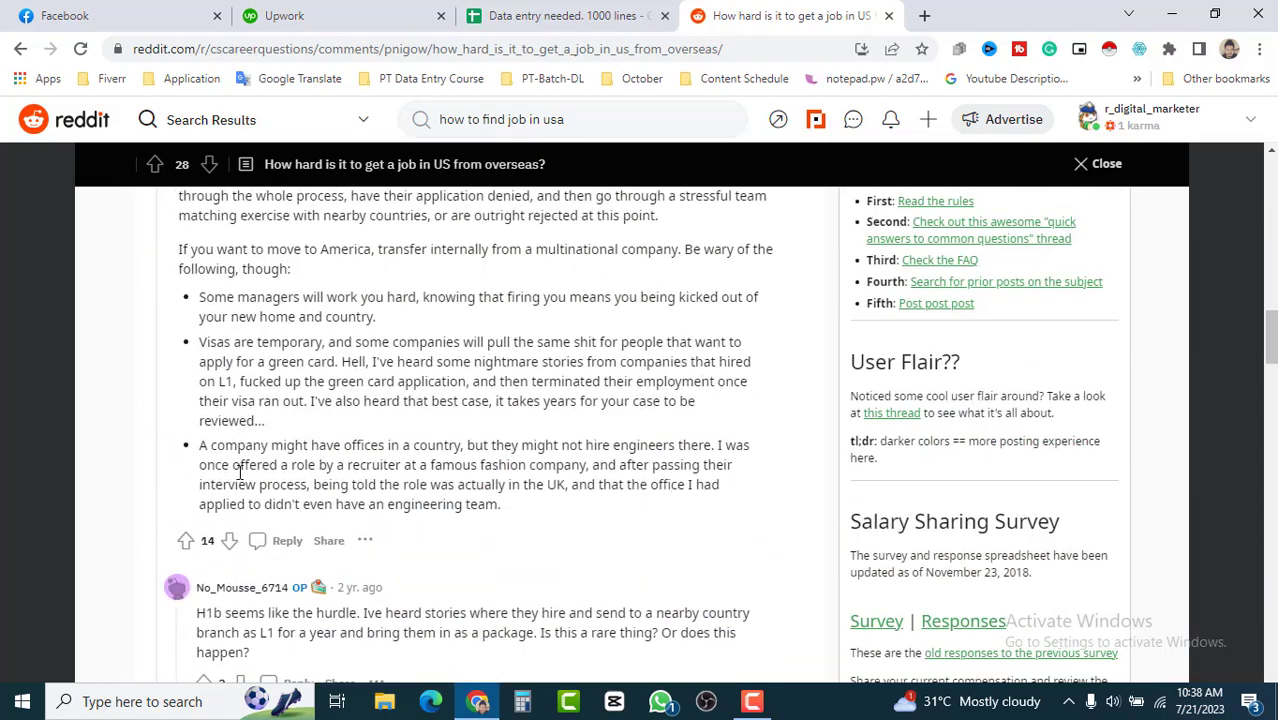
scroll(260, 461, down, 3)
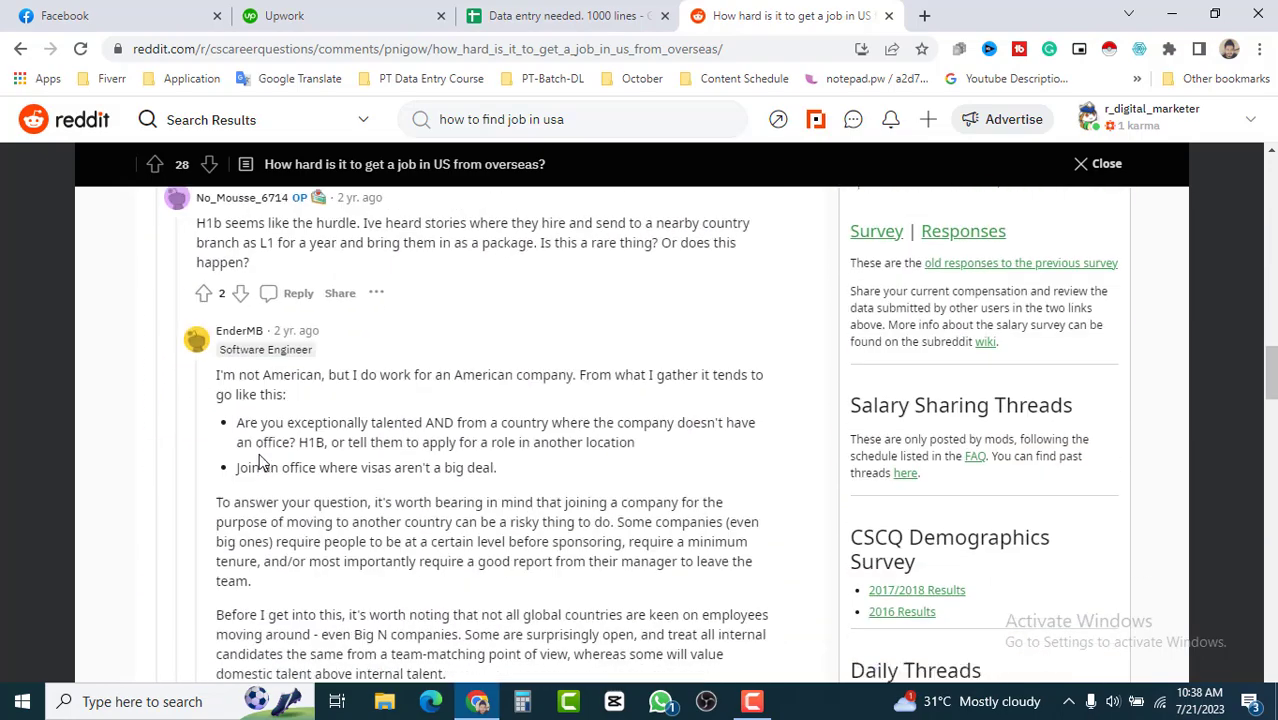
scroll(260, 460, down, 2)
scroll(260, 458, down, 3)
scroll(260, 455, down, 2)
scroll(260, 455, down, 2)
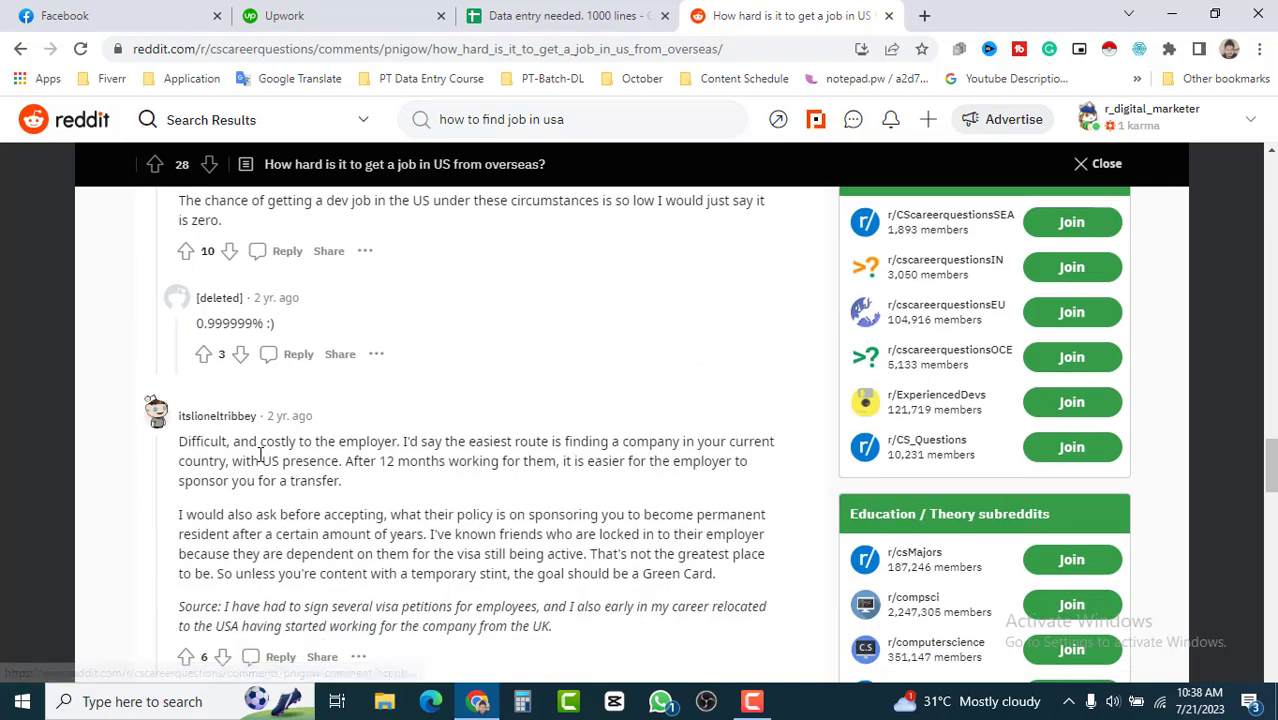
scroll(260, 455, down, 3)
scroll(260, 455, down, 1)
scroll(260, 456, down, 2)
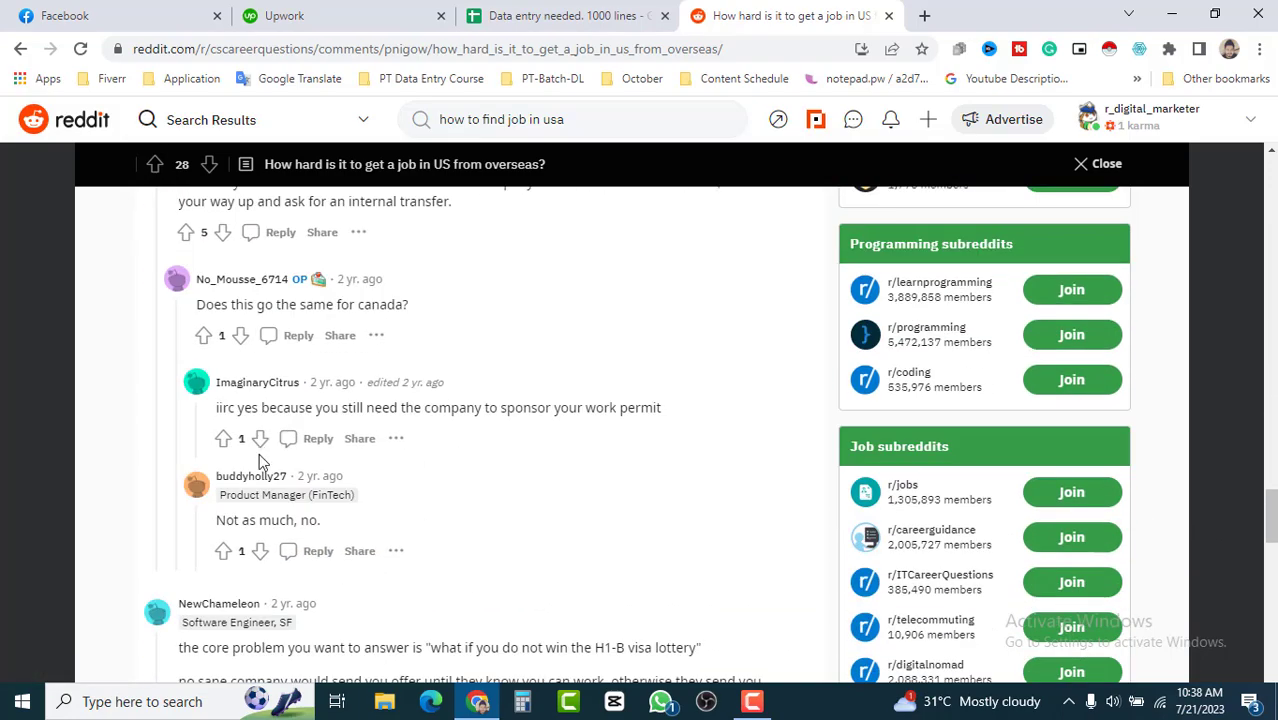
scroll(260, 461, up, 2)
scroll(260, 456, down, 5)
scroll(260, 455, down, 3)
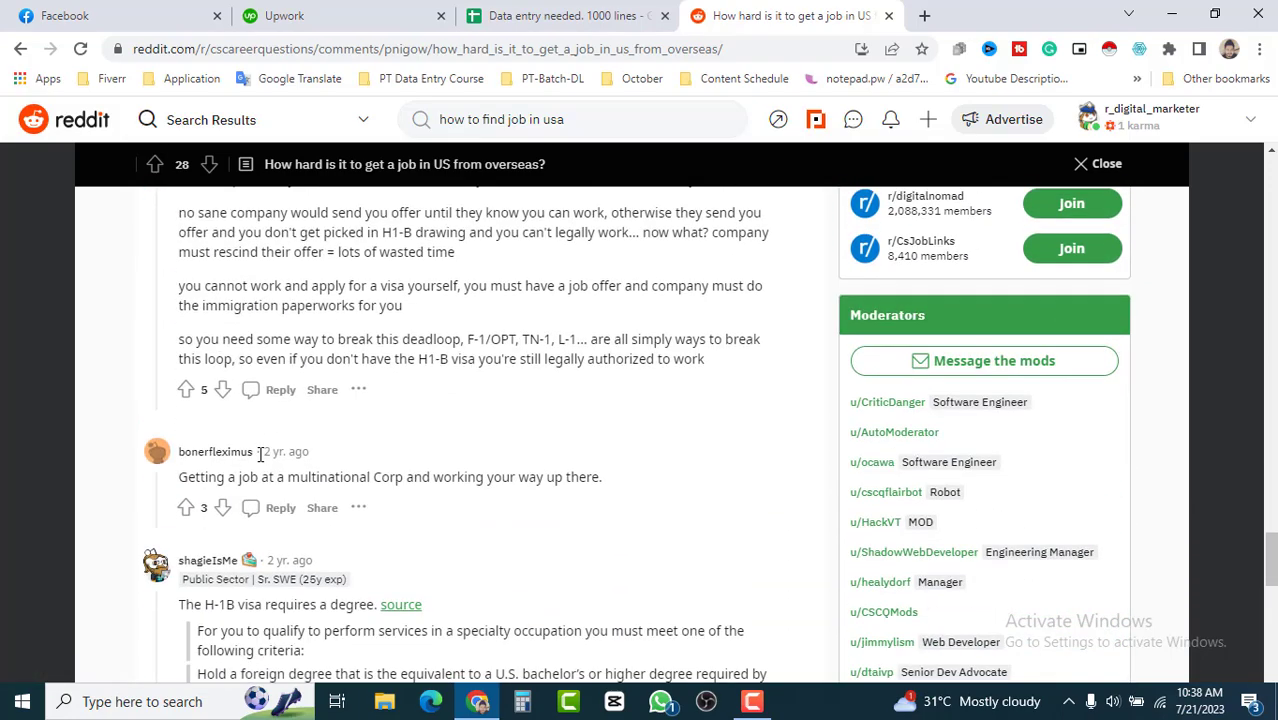
scroll(262, 450, down, 3)
scroll(300, 455, down, 3)
scroll(311, 451, down, 2)
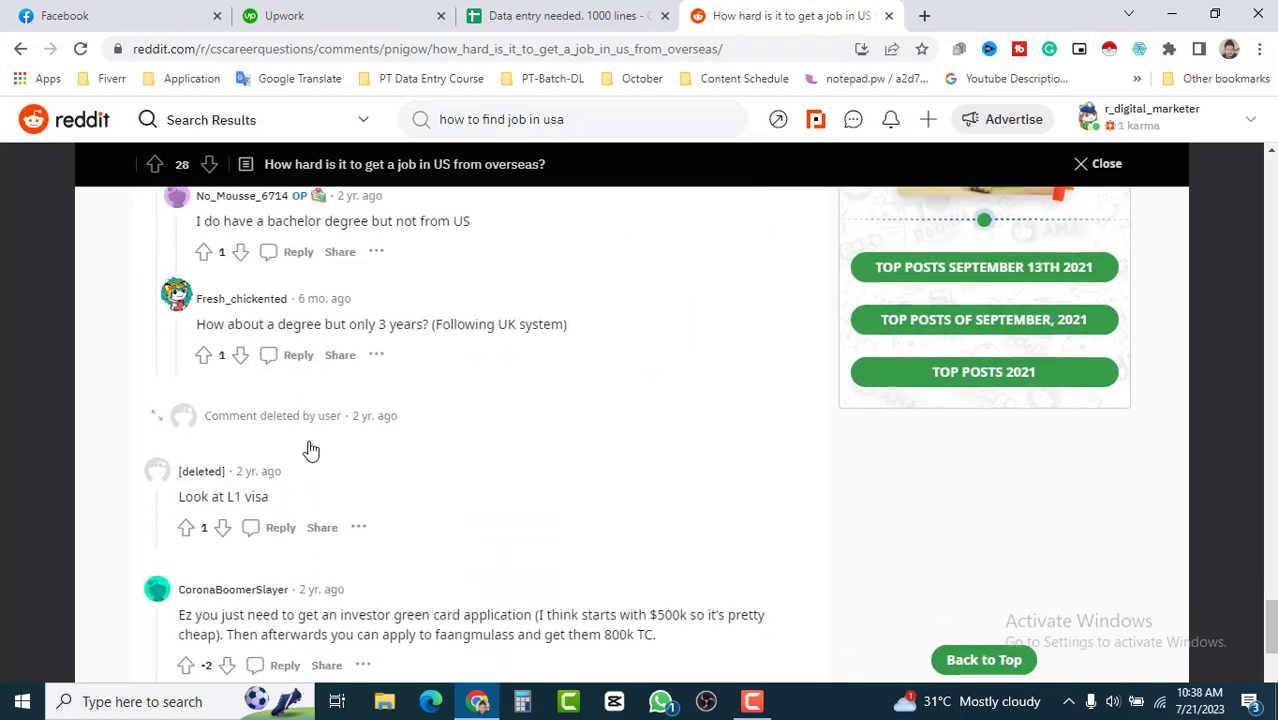
scroll(365, 479, down, 2)
scroll(365, 465, down, 1)
scroll(371, 482, down, 3)
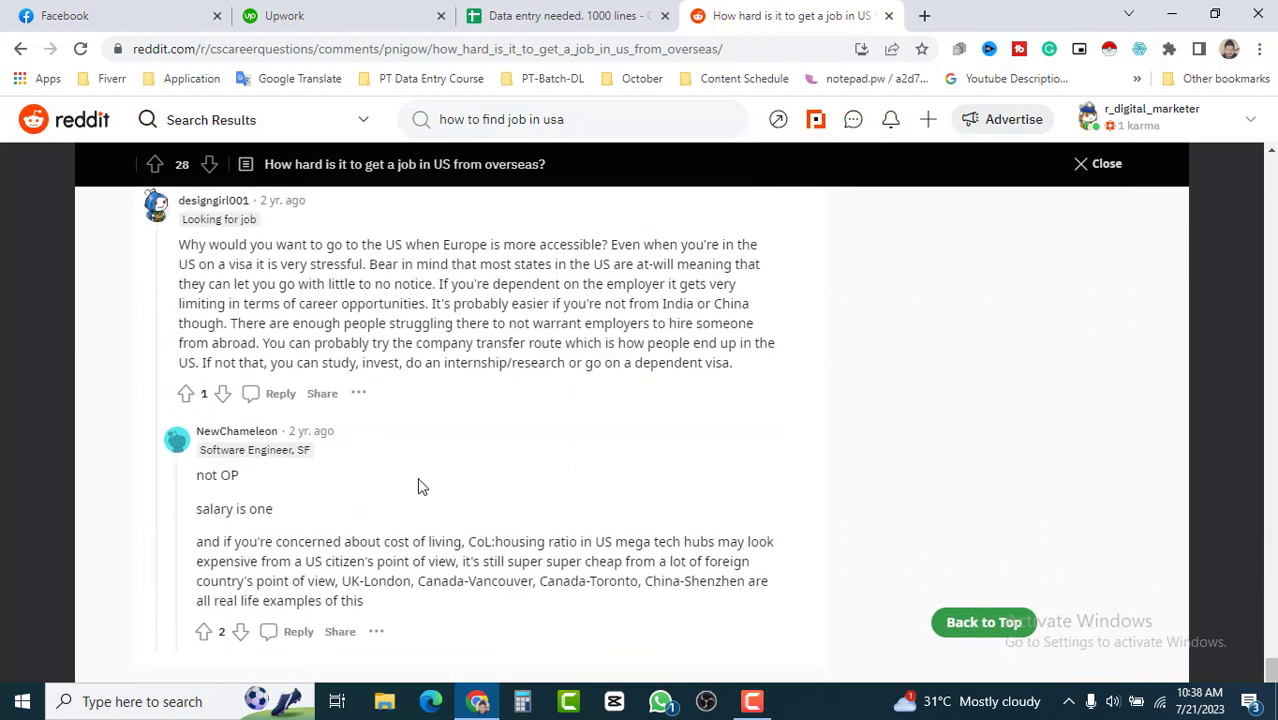
scroll(515, 490, up, 4)
scroll(525, 476, up, 5)
scroll(540, 468, up, 5)
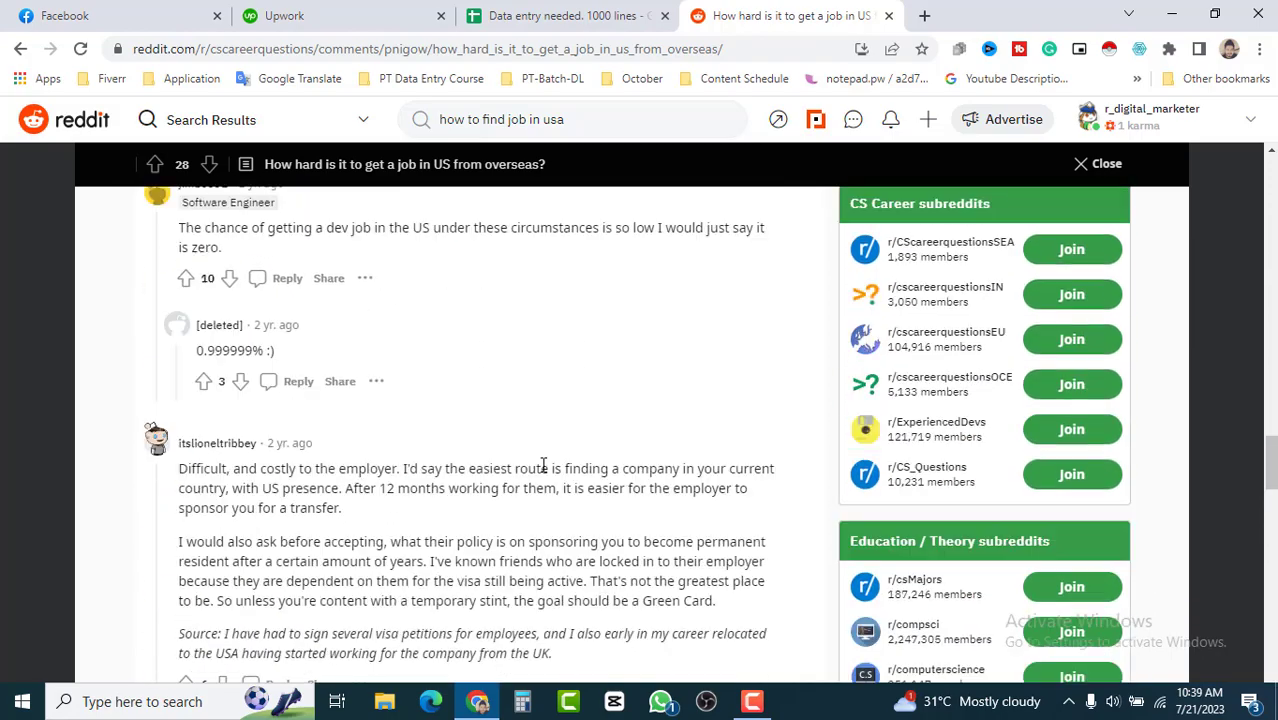
scroll(543, 467, up, 5)
scroll(543, 467, up, 5)
scroll(544, 468, up, 5)
scroll(545, 472, up, 4)
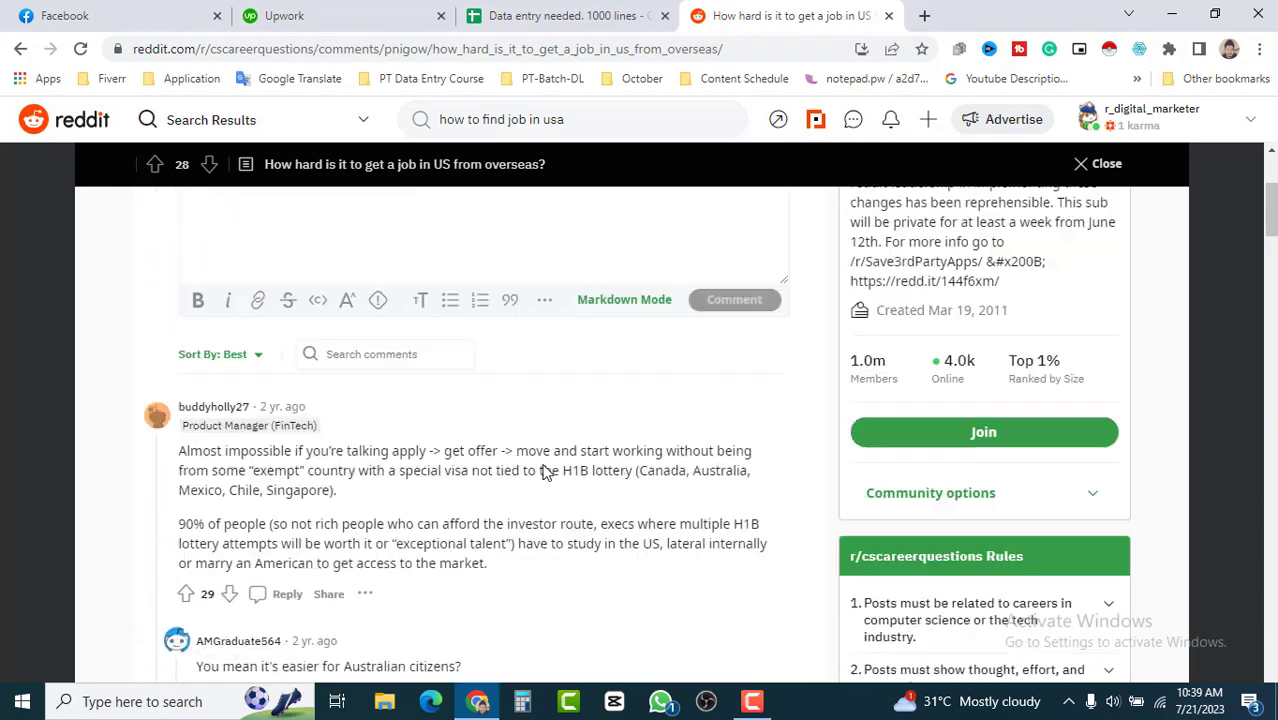
scroll(545, 472, up, 3)
scroll(540, 474, down, 2)
scroll(532, 477, down, 2)
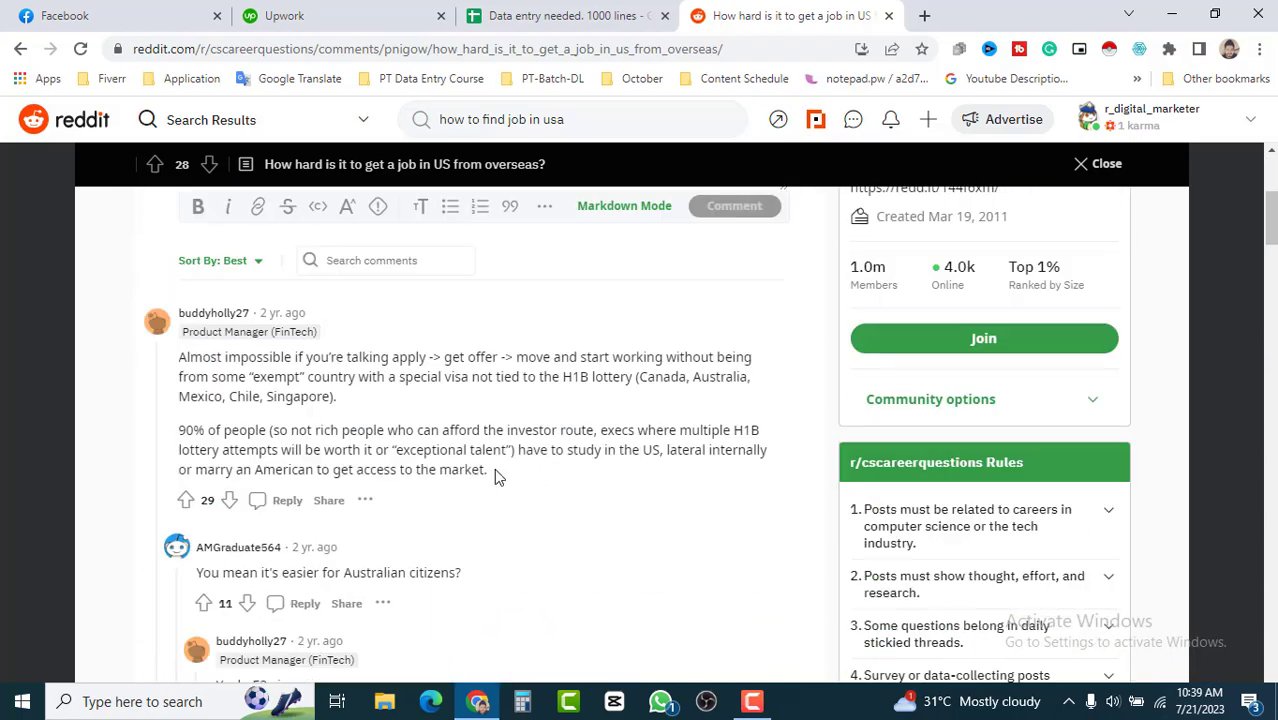
Copy both paragraphs of the thread's top comment
drag(494, 468, 176, 361)
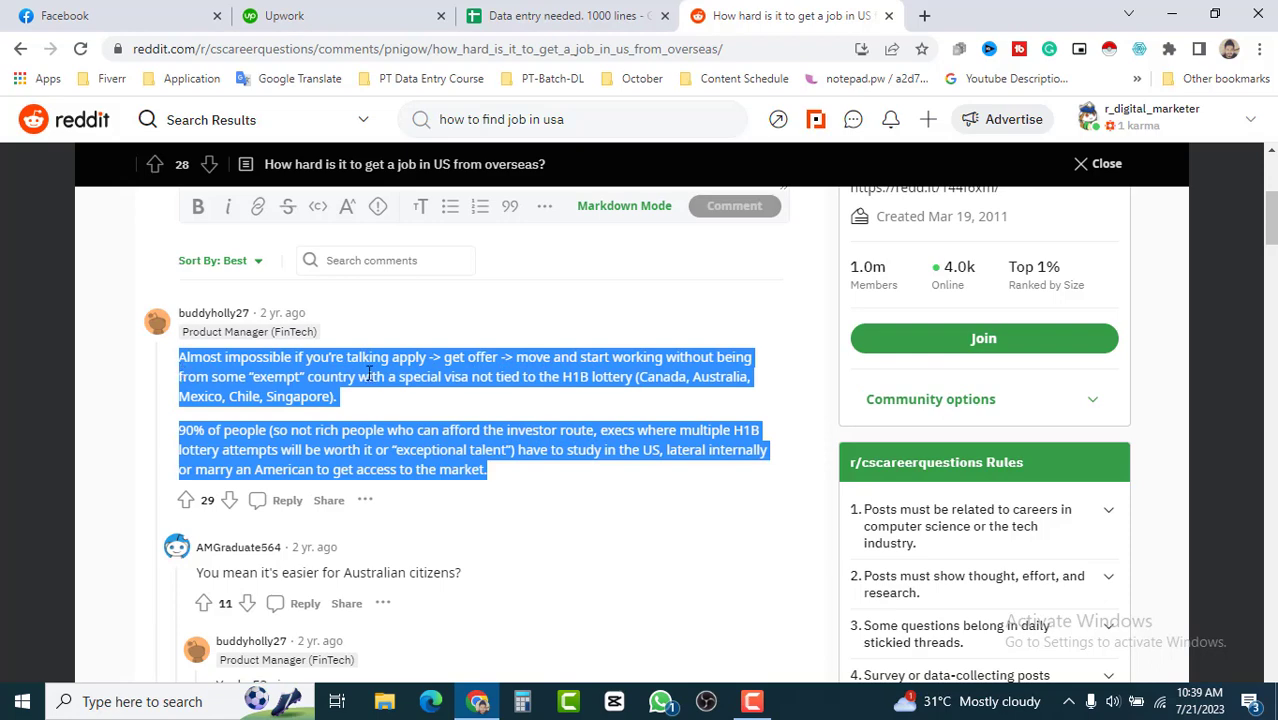
right_click(418, 362)
click(470, 376)
Paste the copied answer into cell B2 of the spreadsheet, then return to the Reddit thread
click(530, 15)
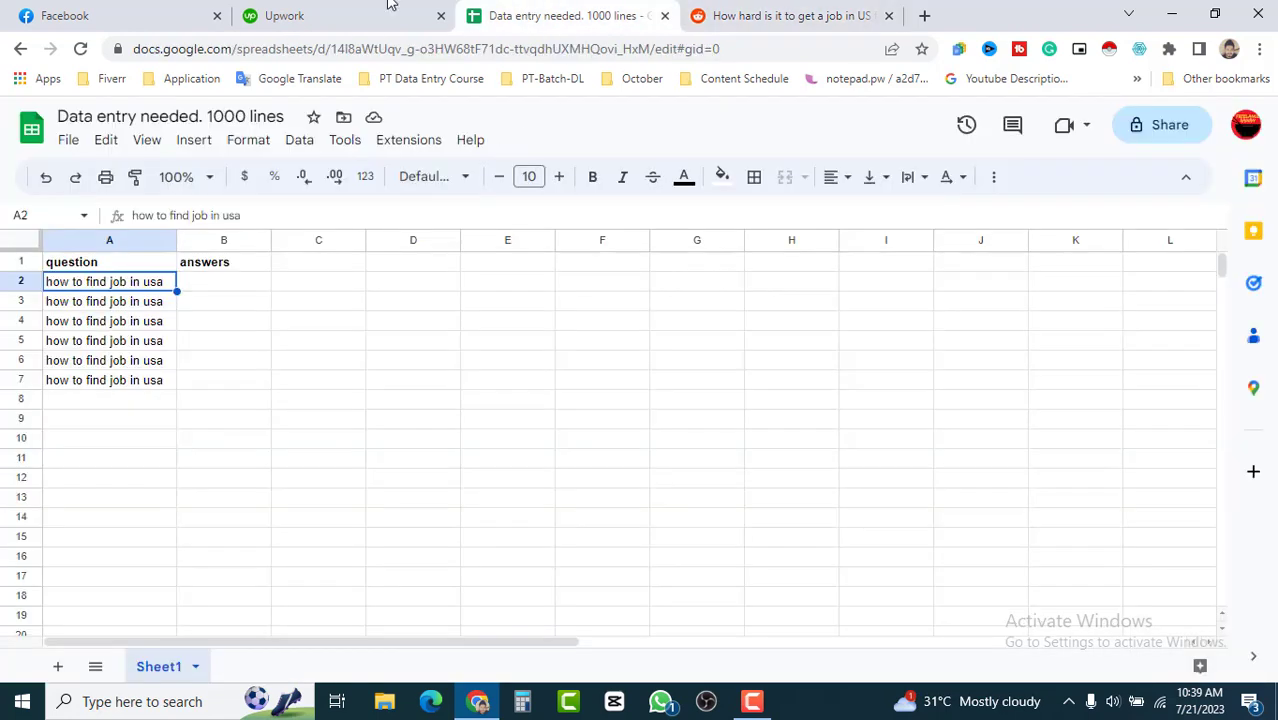
double_click(224, 287)
right_click(224, 285)
click(286, 427)
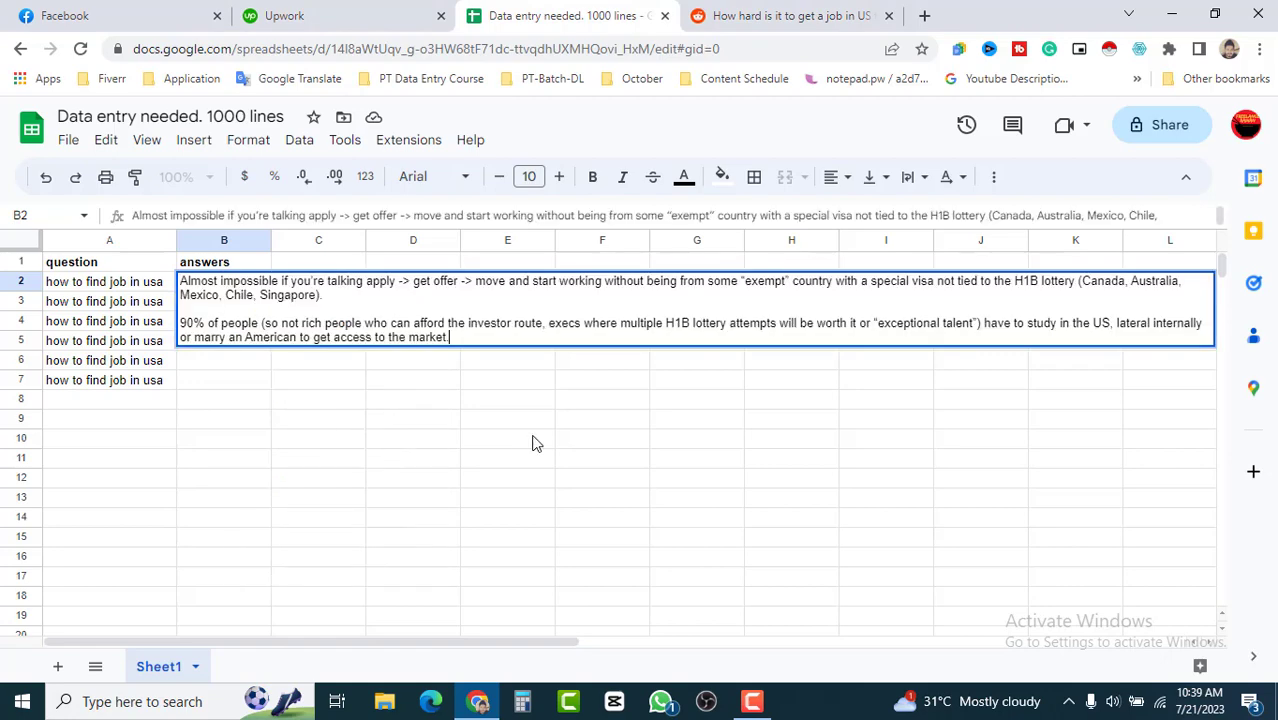
click(532, 443)
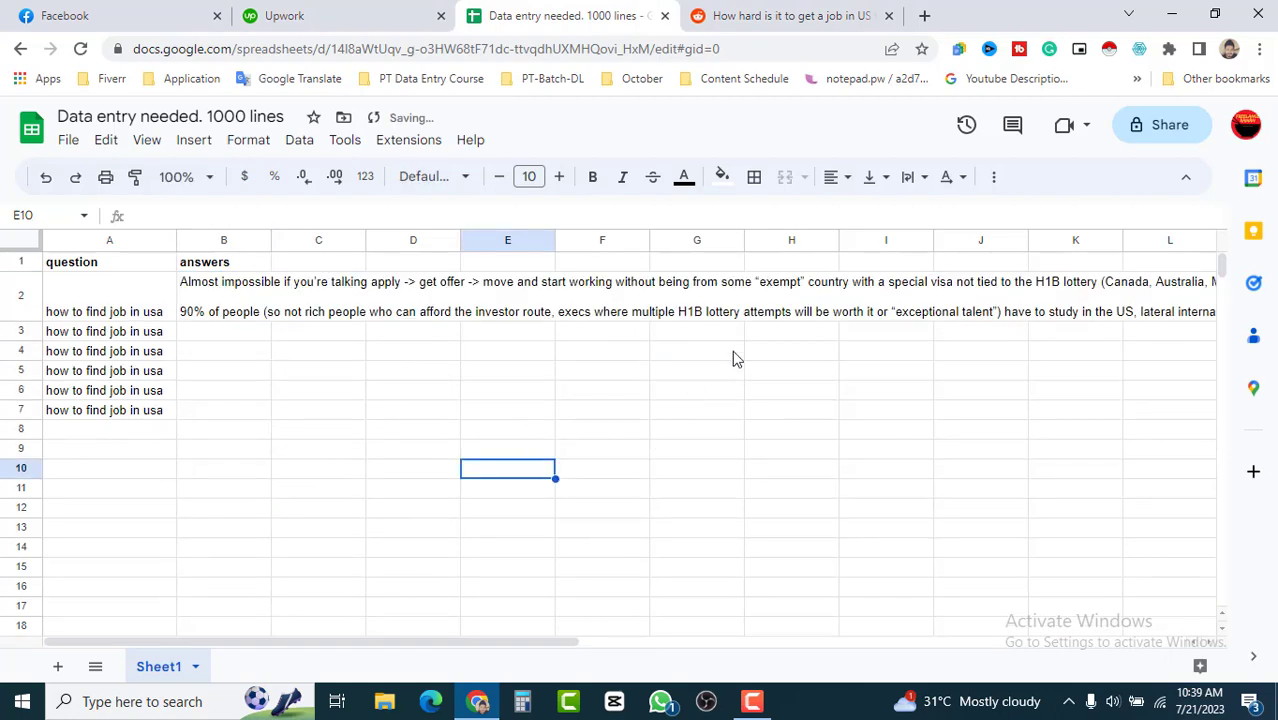
click(785, 14)
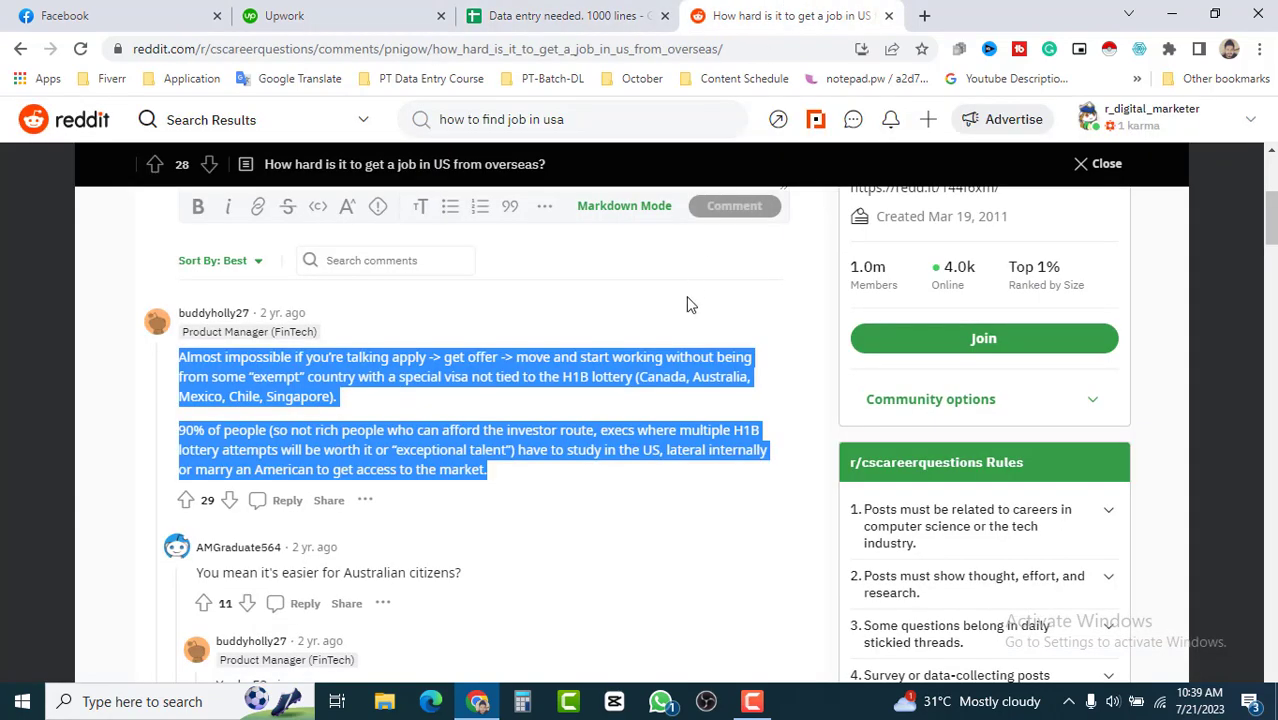
click(517, 376)
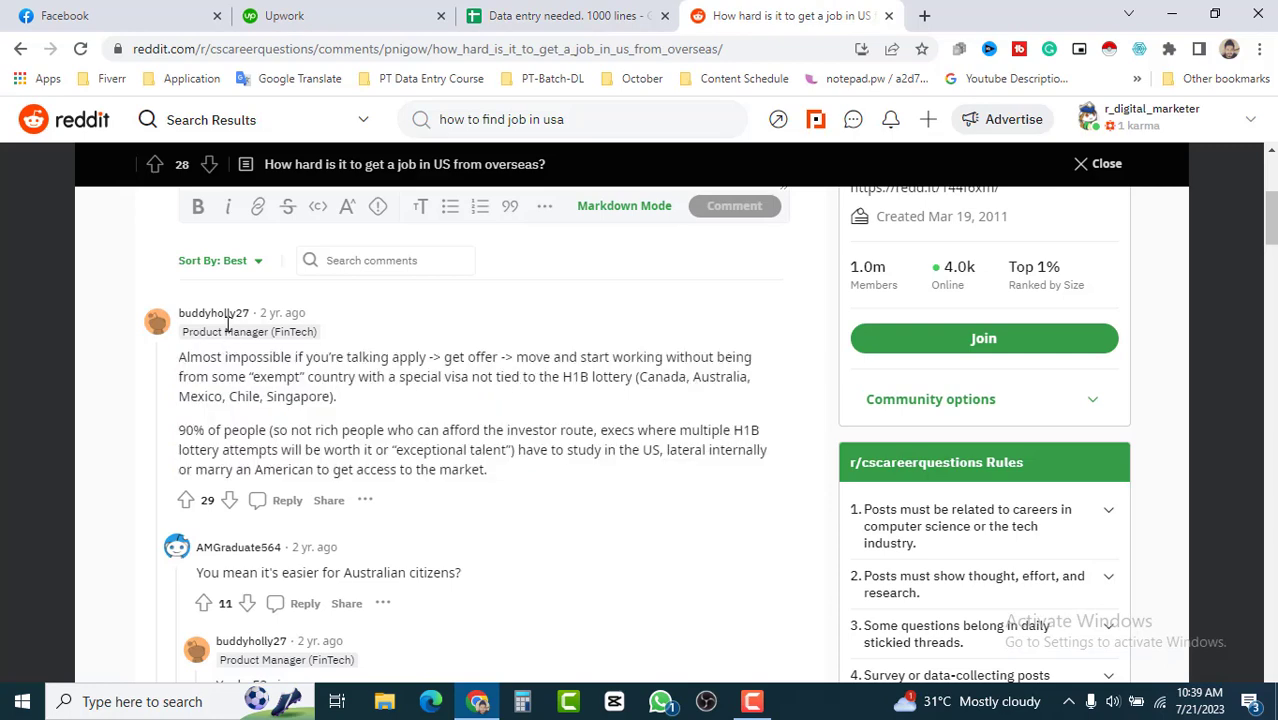
Open the answer author's Reddit profile and copy its URL from the address bar
mouse_move(213, 313)
click(214, 314)
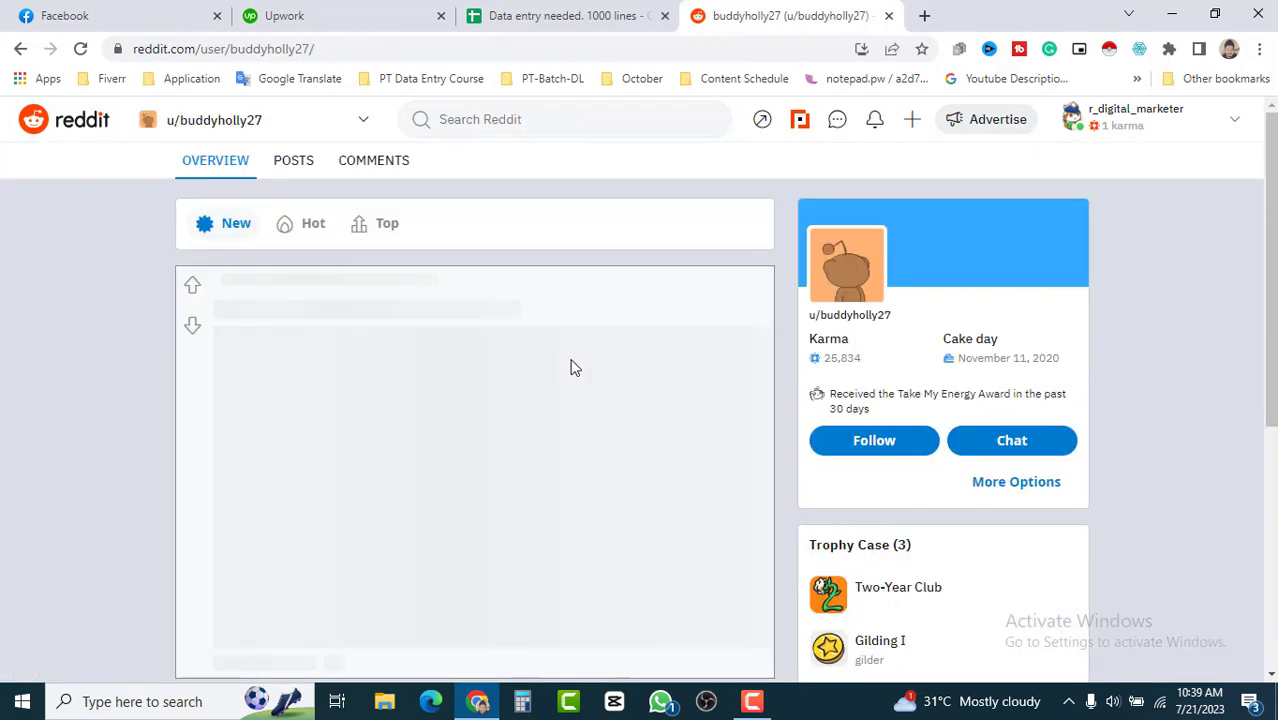
click(402, 47)
right_click(402, 47)
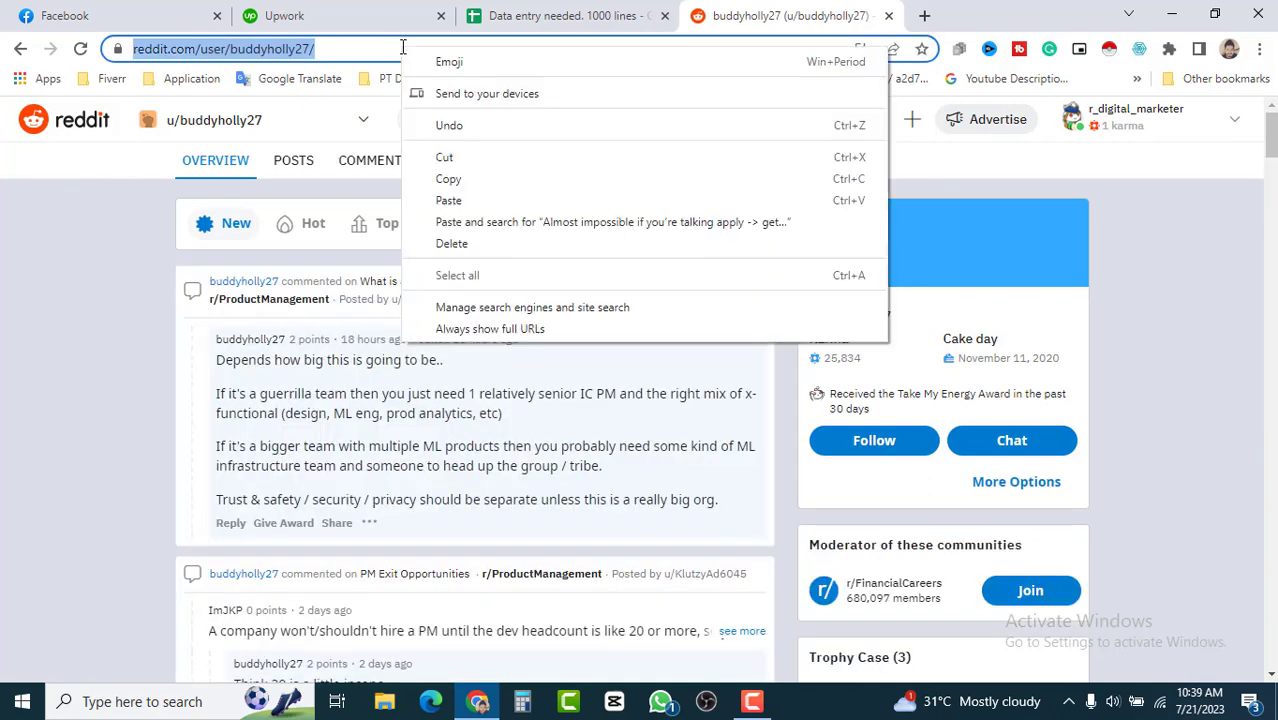
click(475, 183)
Enter the header 'user' in C1 and paste the profile link into C2, then return to Reddit
click(560, 16)
click(318, 390)
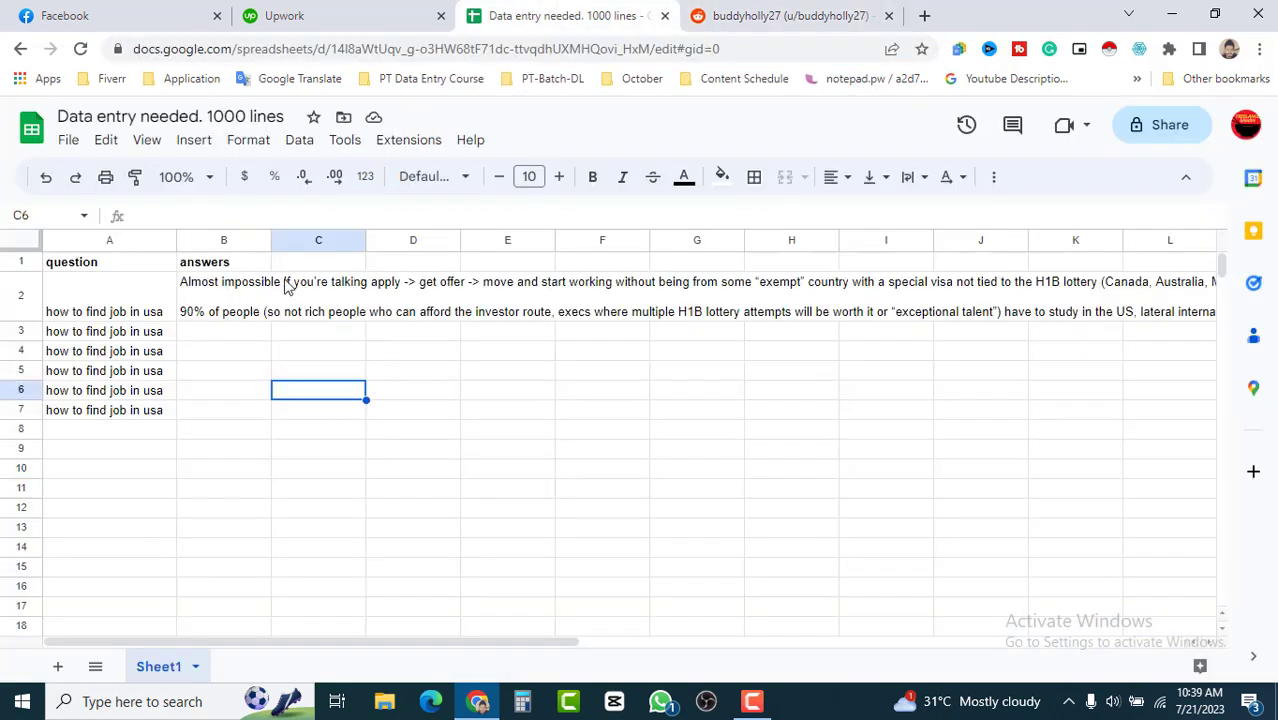
double_click(308, 262)
text(user)
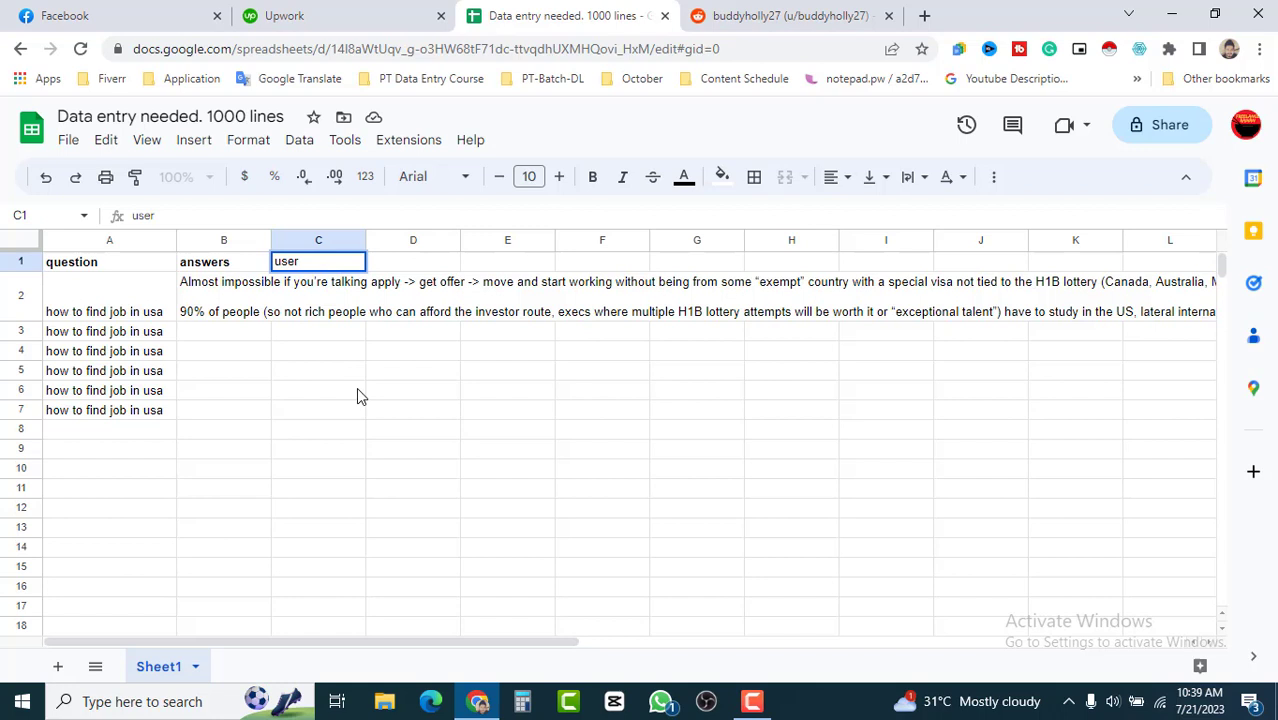
click(359, 394)
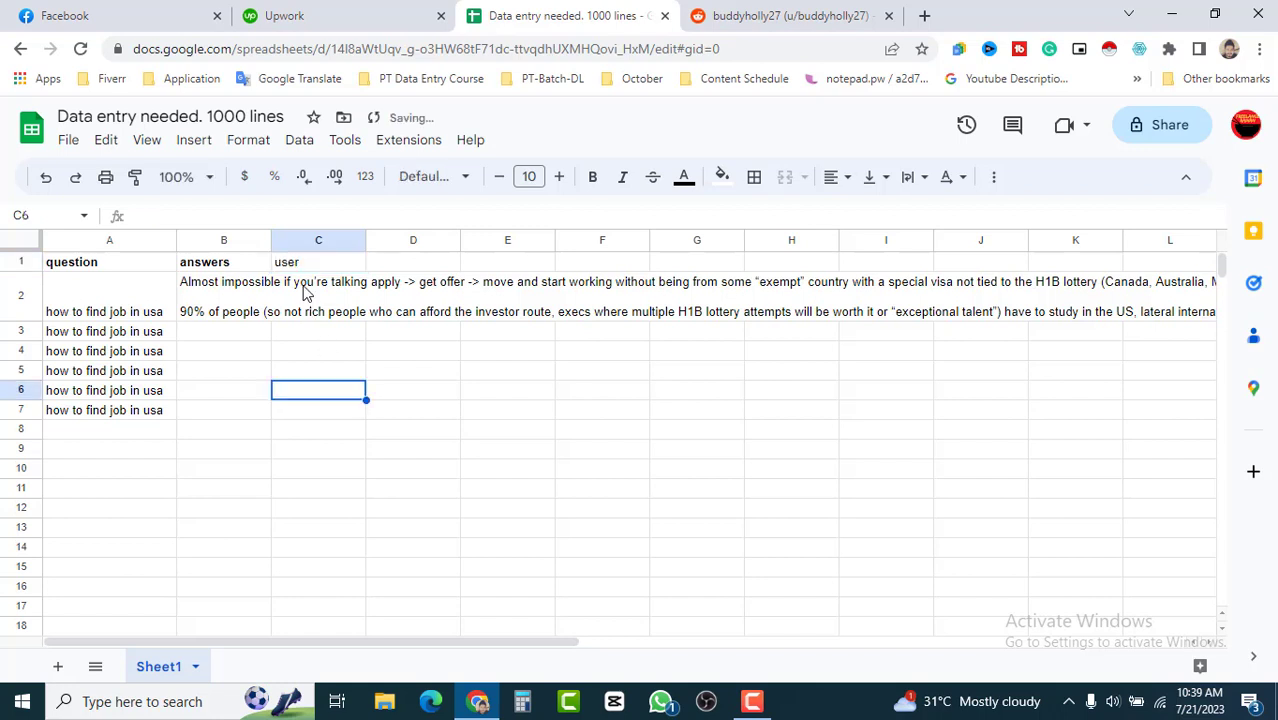
click(305, 290)
double_click(305, 292)
key(ctrl+v)
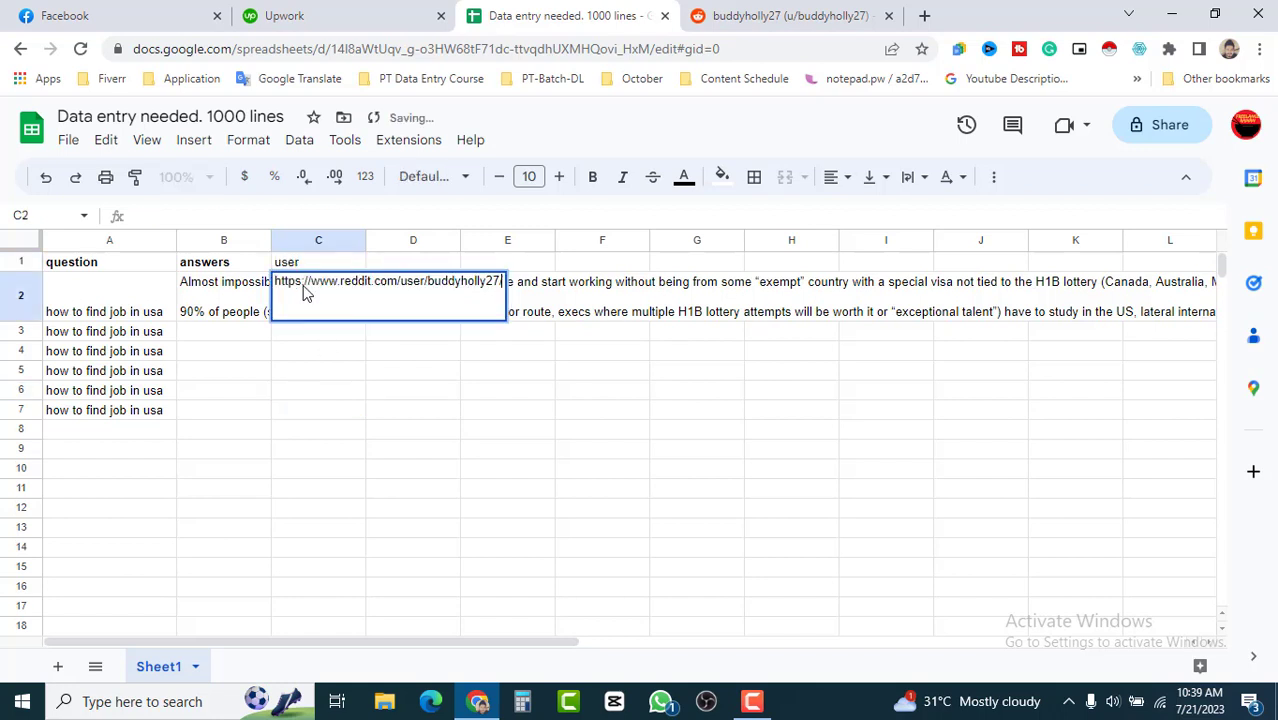
click(533, 425)
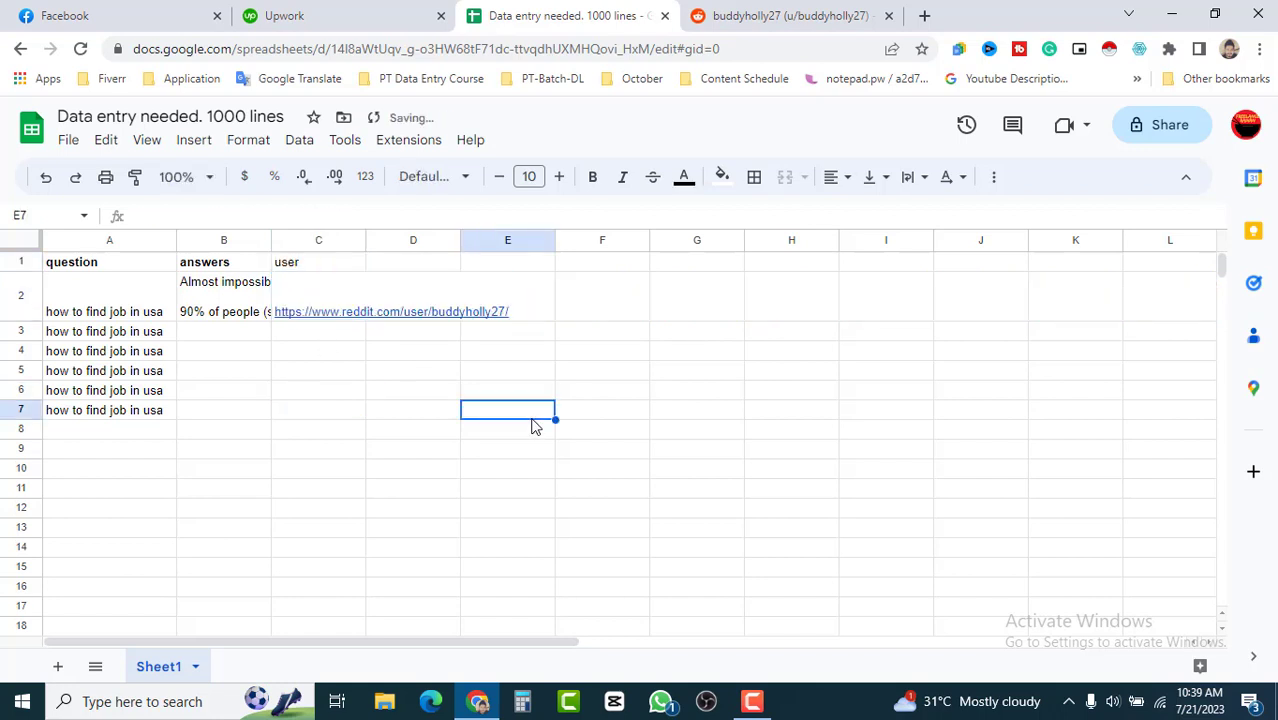
click(760, 8)
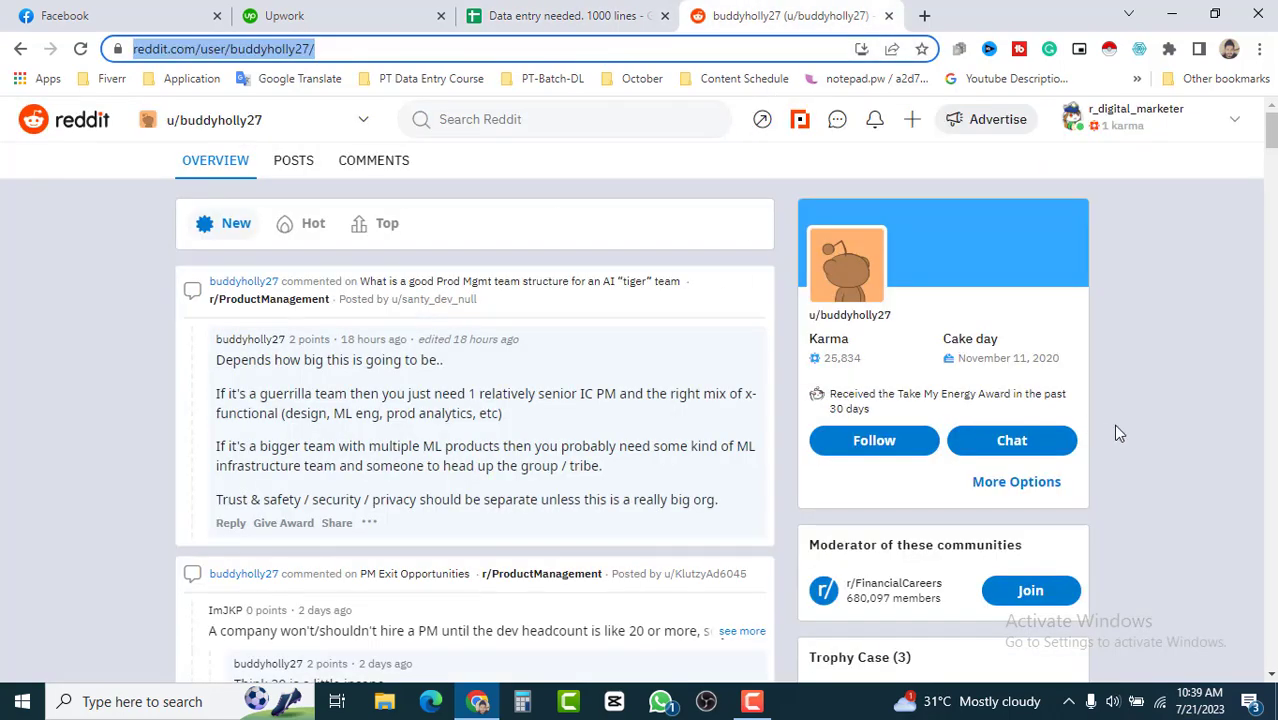
Look over the Upwork job description and the spreadsheet before returning to the Reddit profile
click(400, 14)
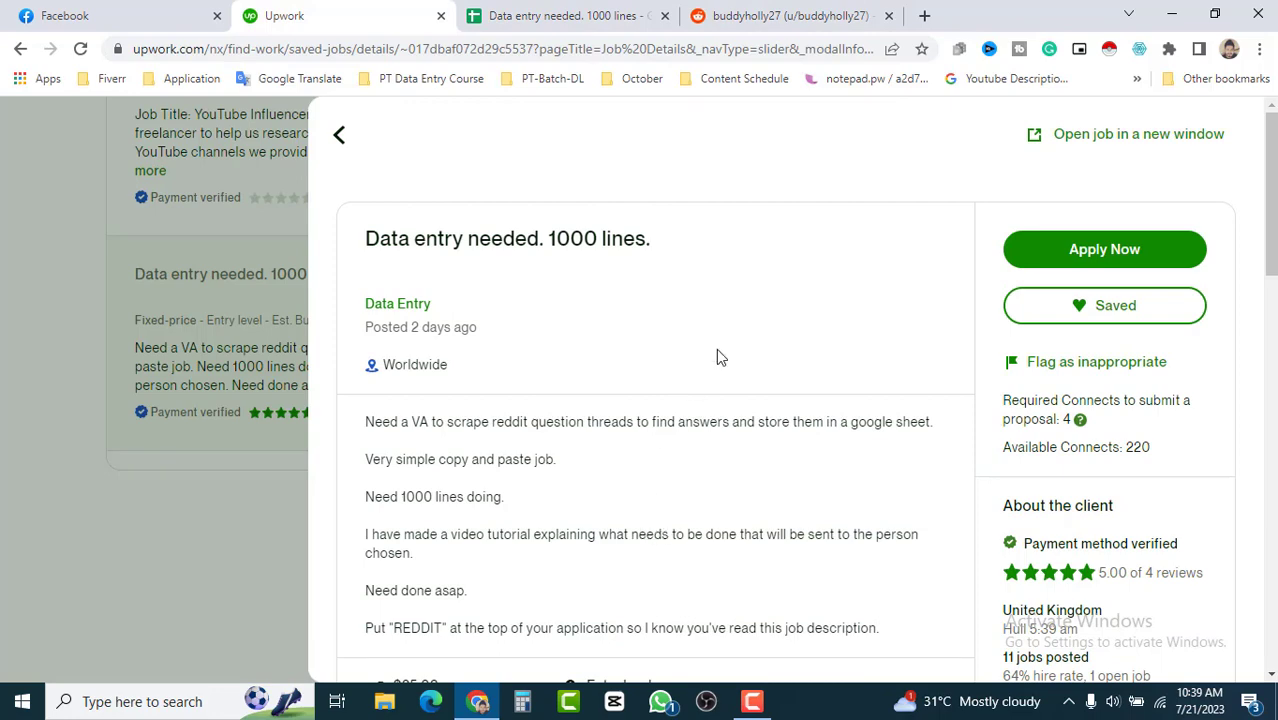
click(780, 15)
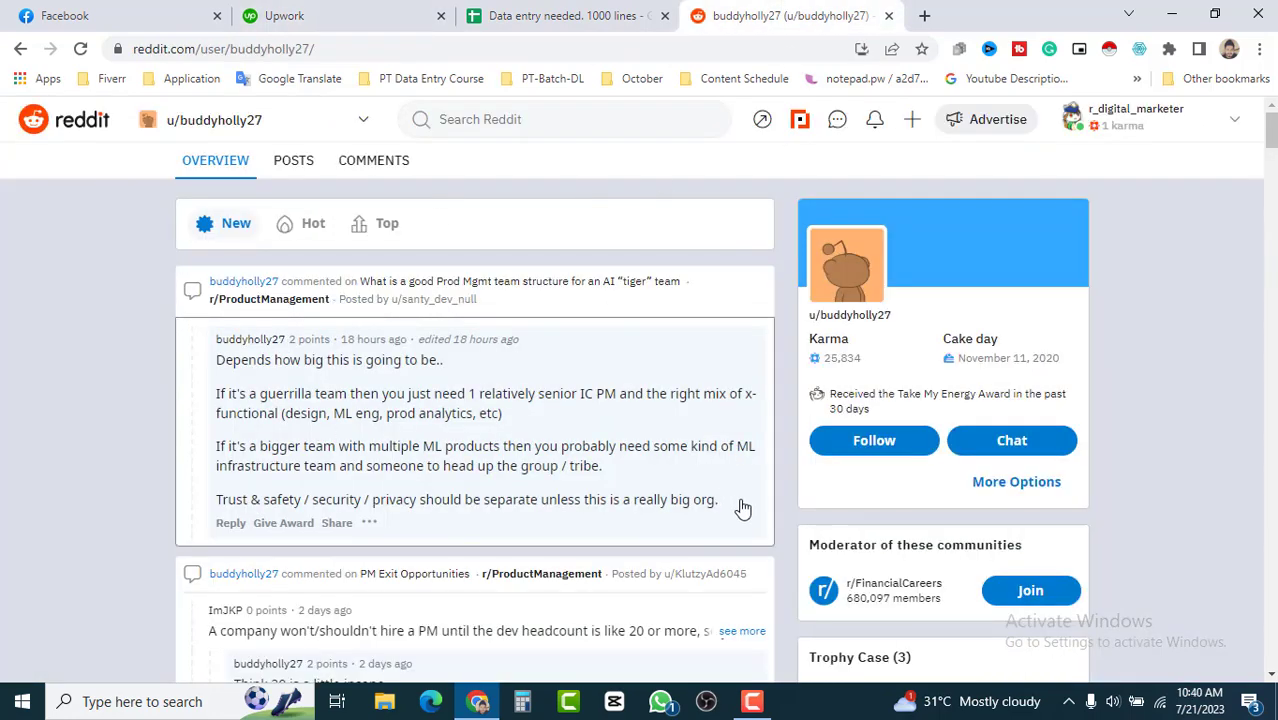
click(565, 15)
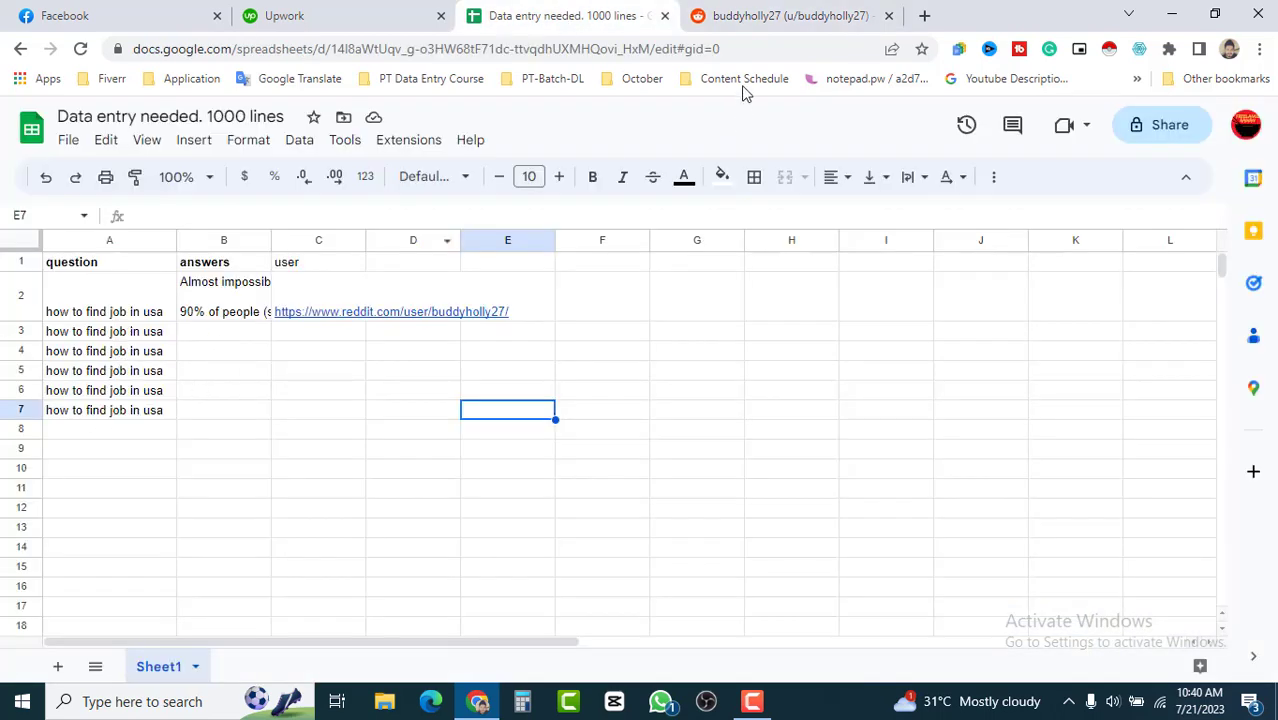
click(770, 12)
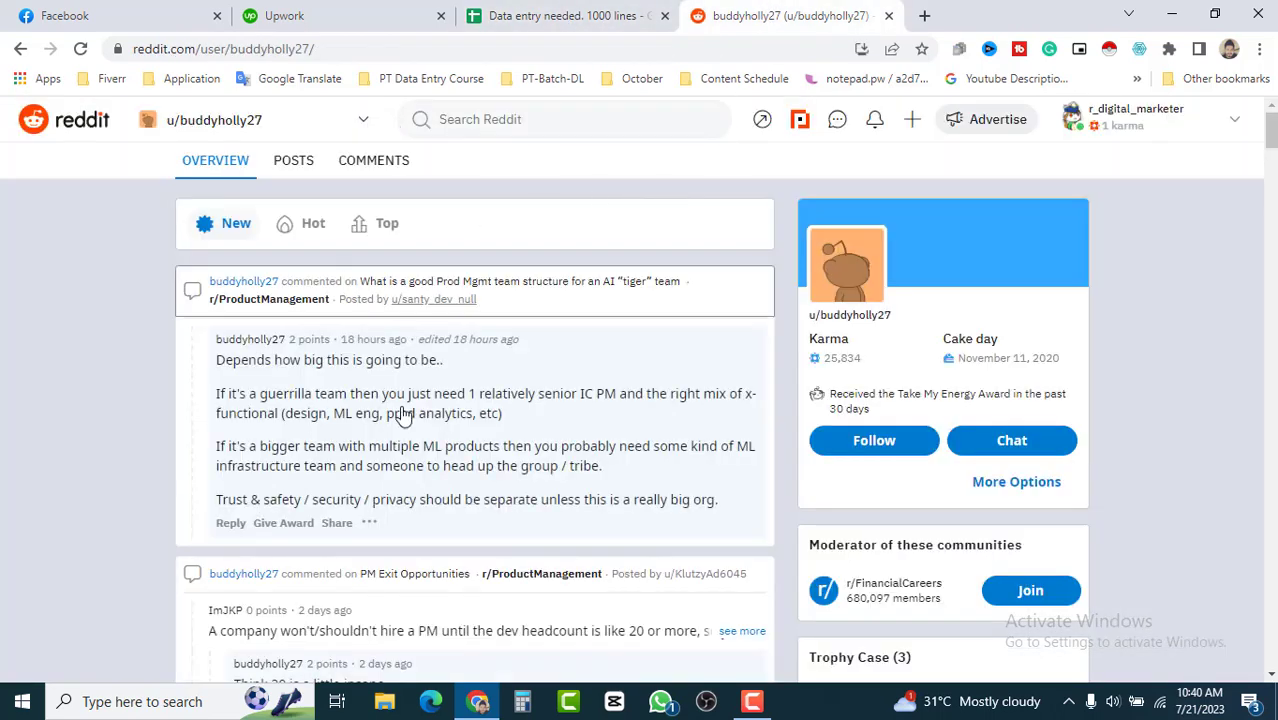
Go back from the profile to the job question thread, then return to the data entry spreadsheet
key(alt+Left)
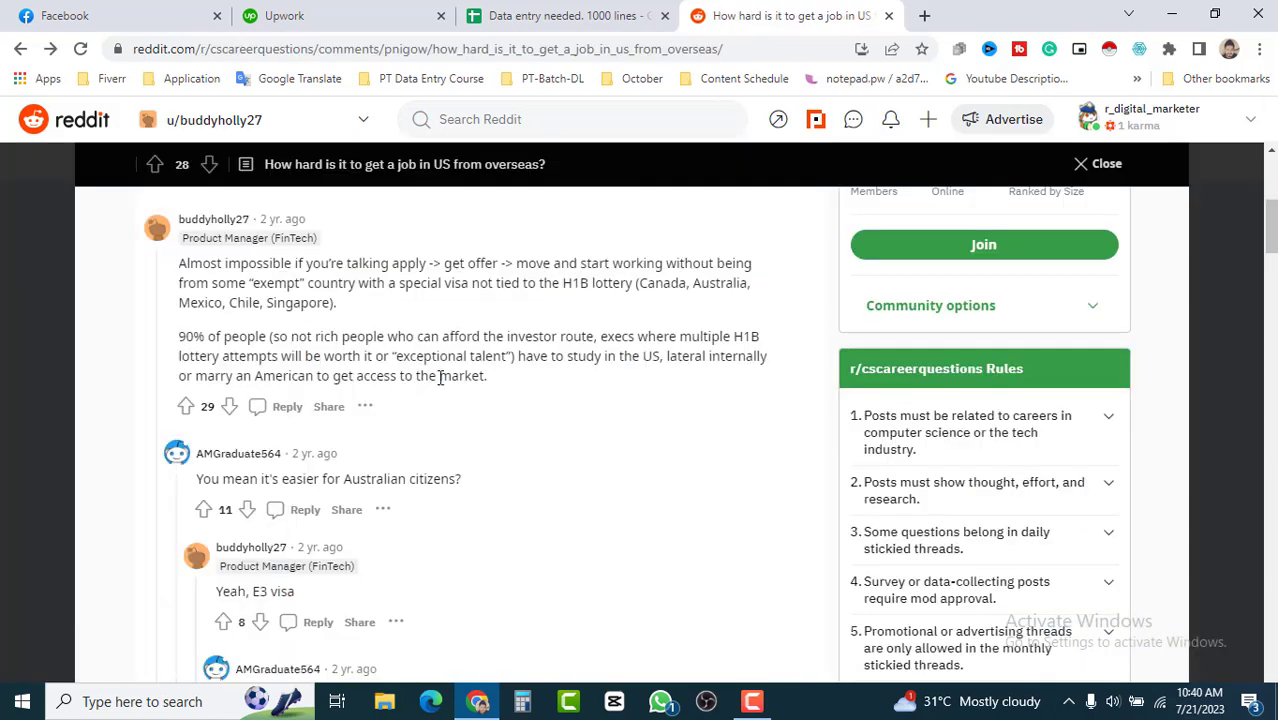
click(565, 15)
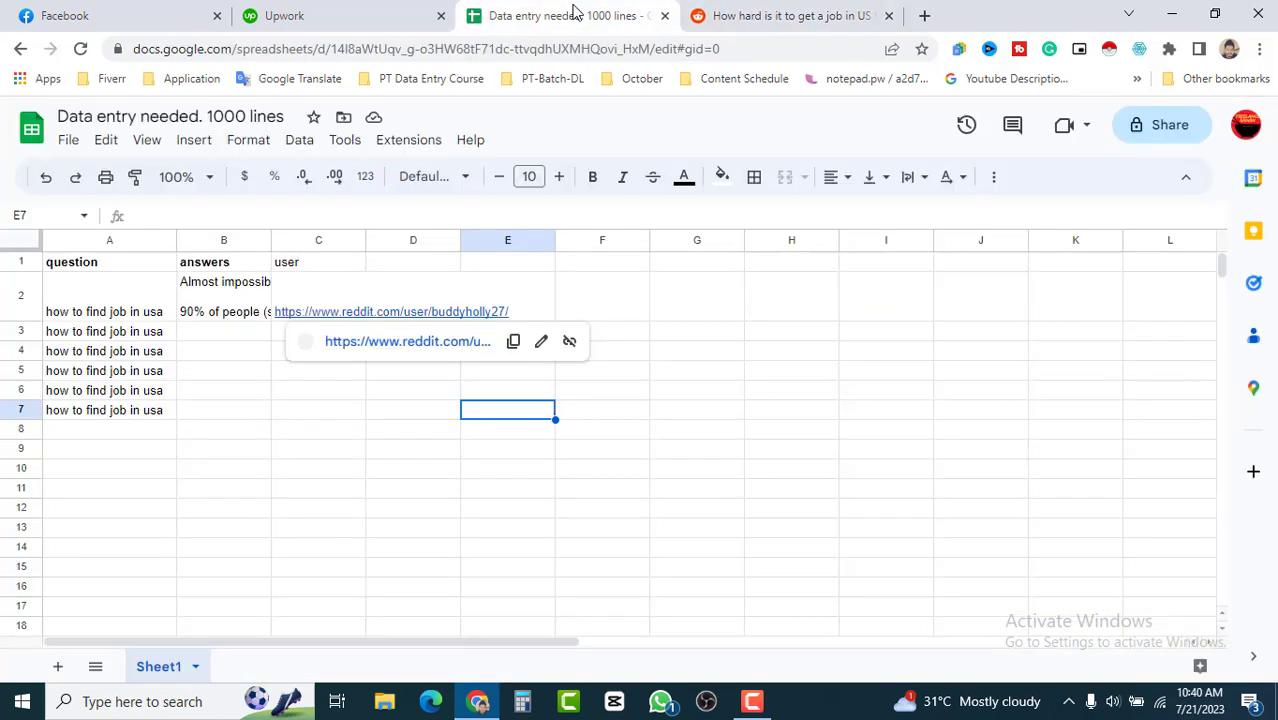
click(428, 471)
click(768, 12)
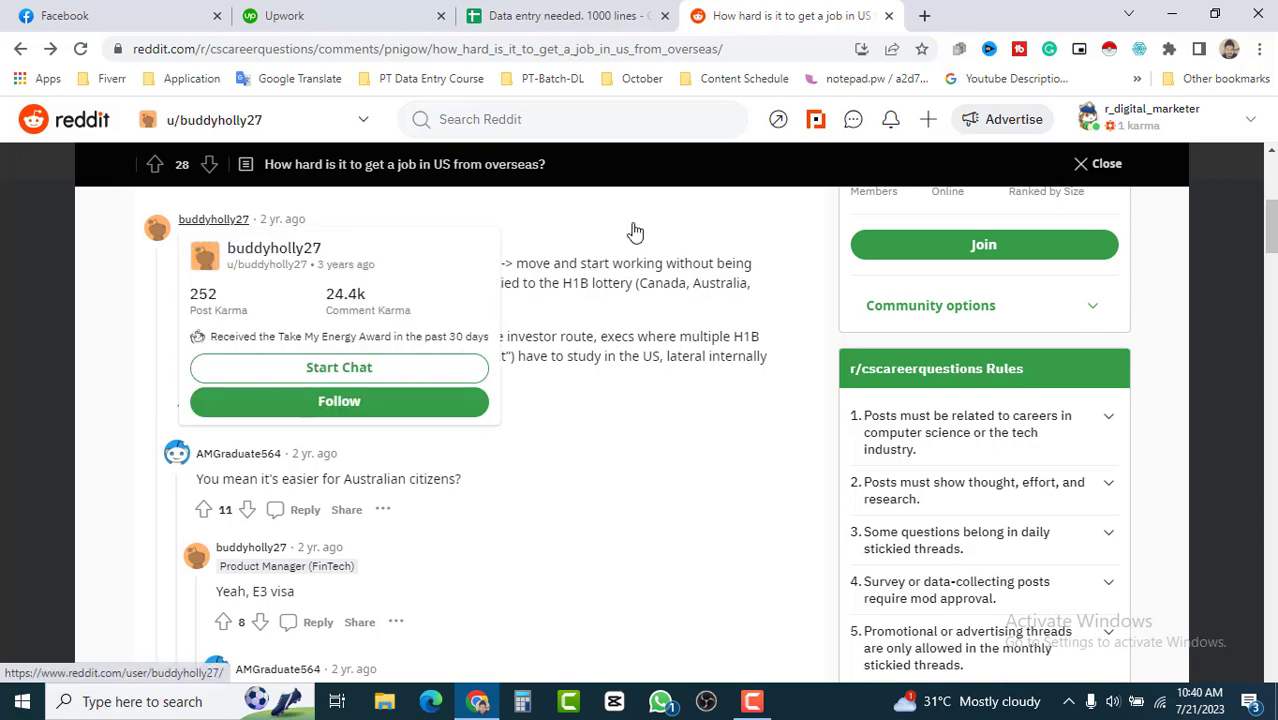
click(628, 12)
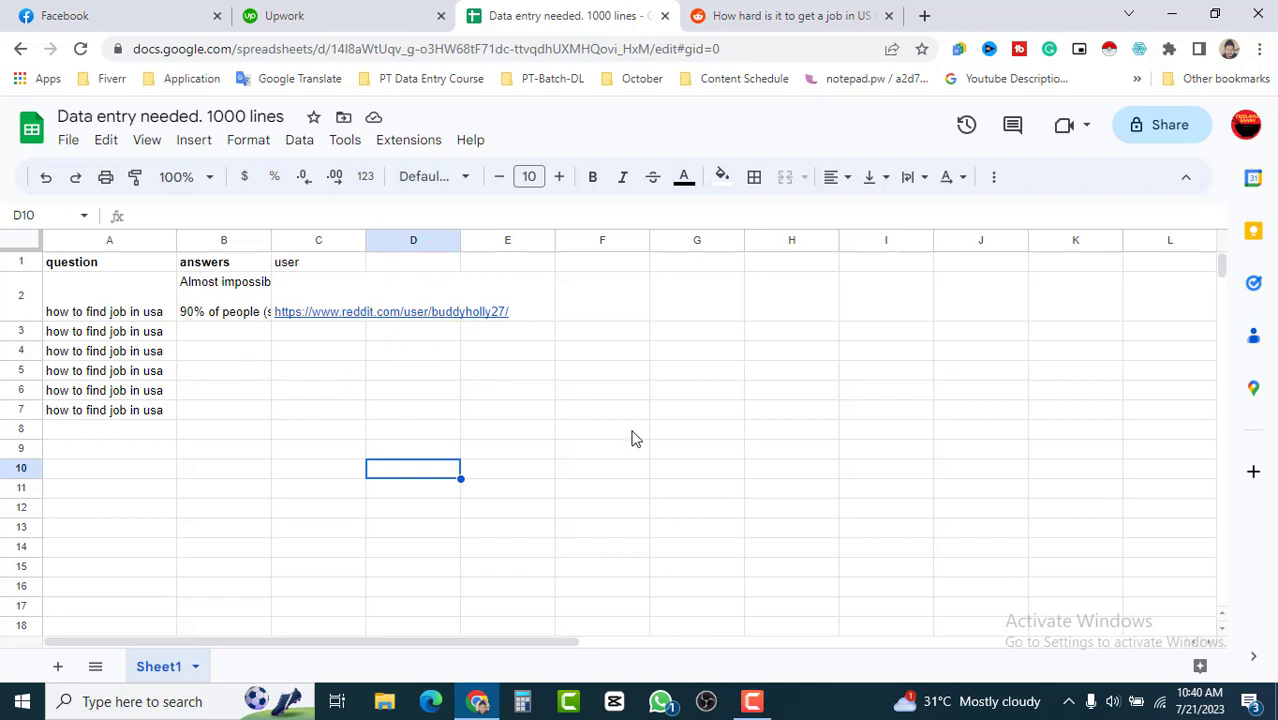
Read through the 'Data entry needed' job details on Upwork
click(360, 10)
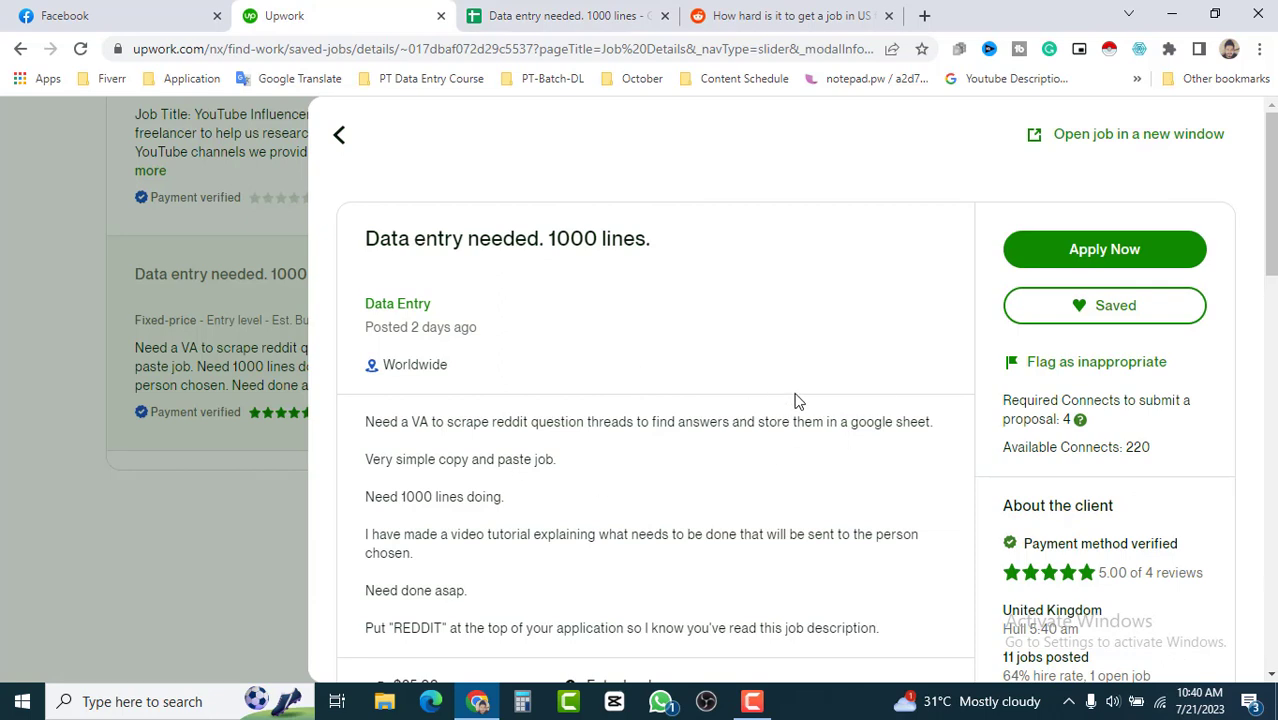
scroll(797, 400, down, 1)
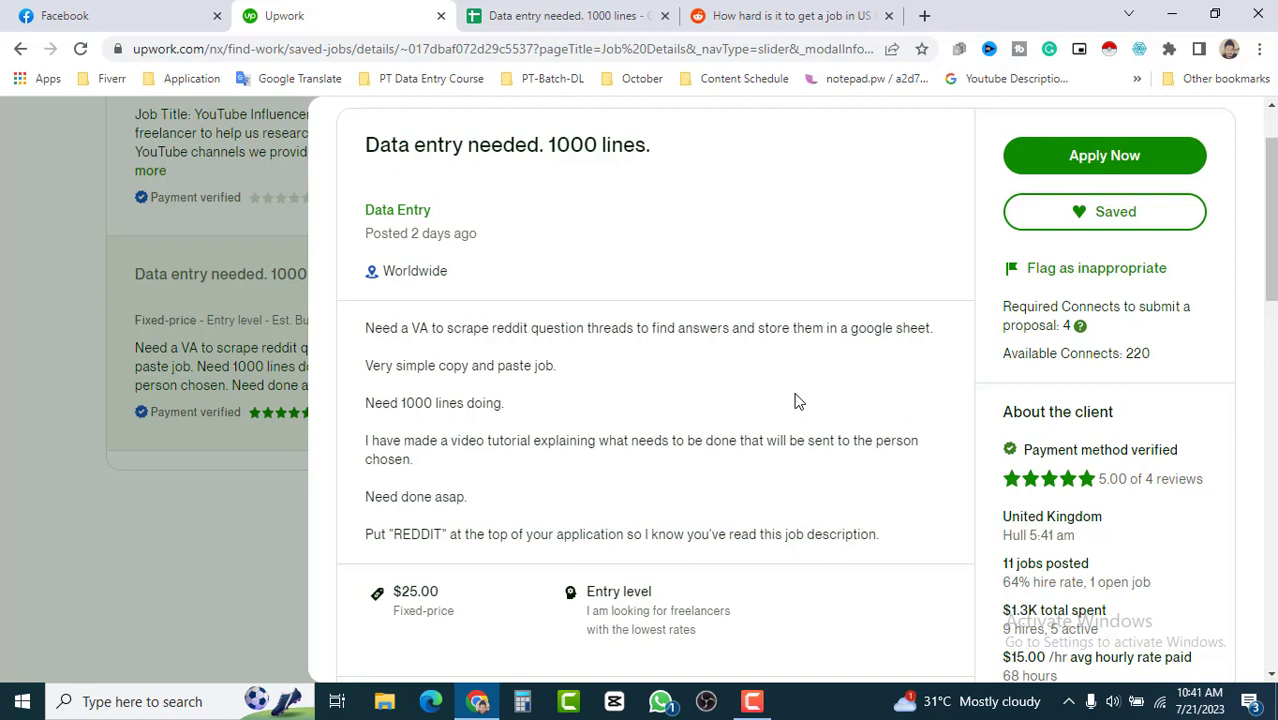
scroll(796, 401, down, 1)
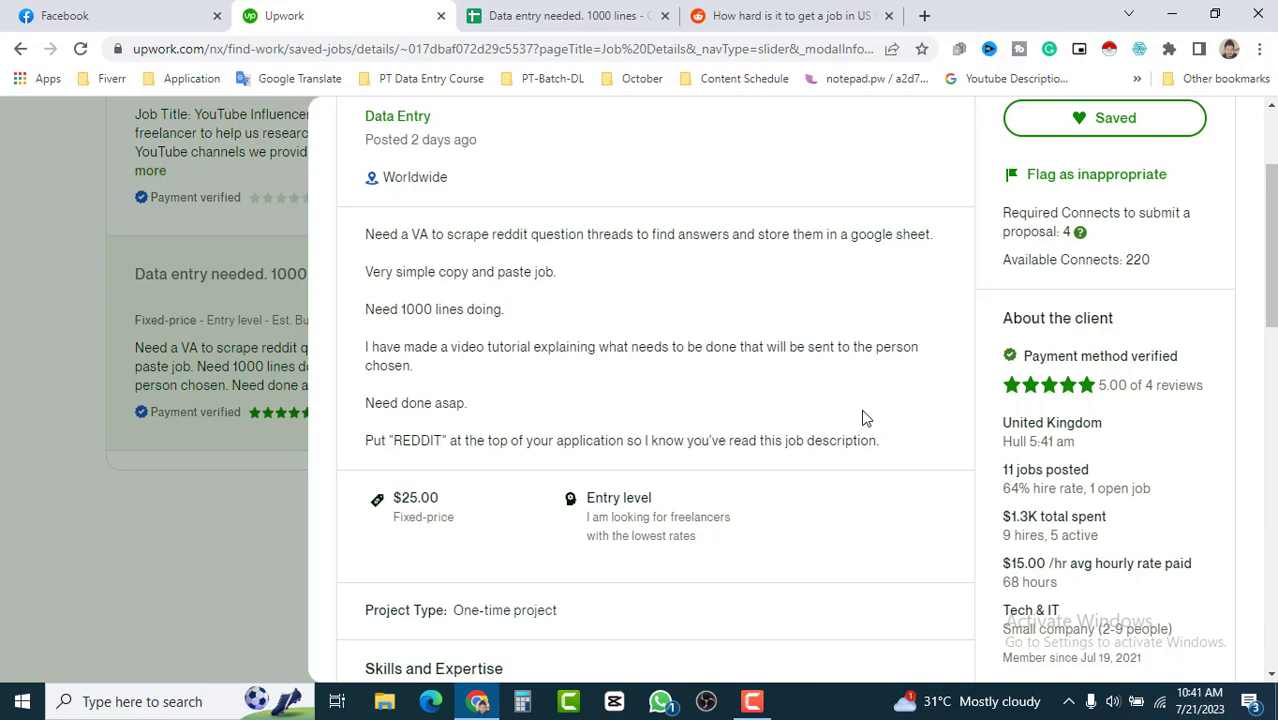
scroll(736, 350, down, 3)
scroll(736, 357, down, 3)
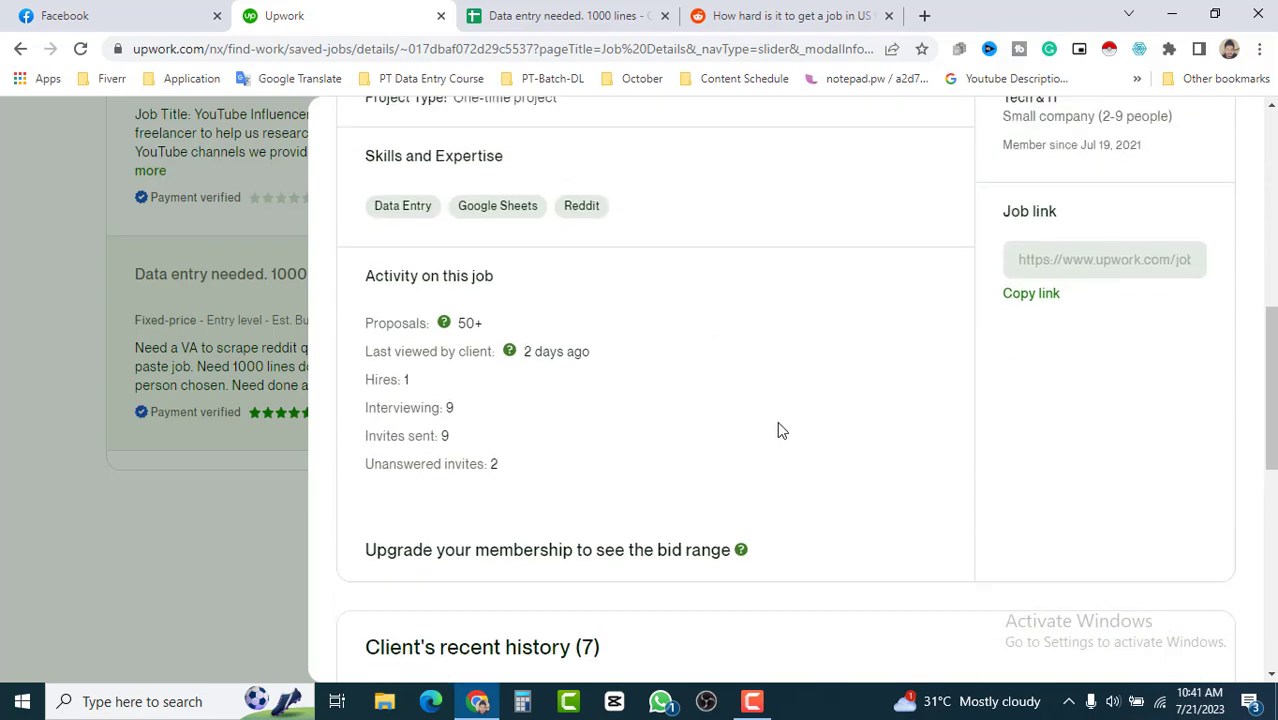
scroll(777, 421, up, 6)
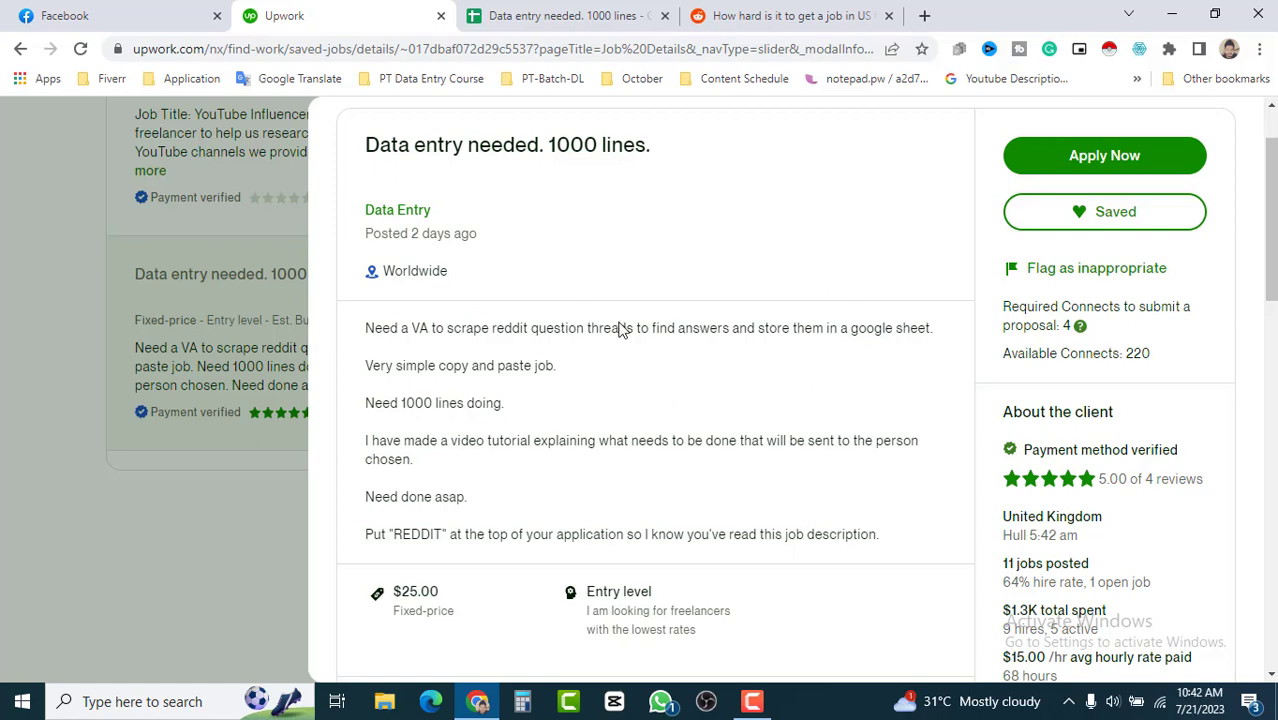
Check the spreadsheet, Reddit thread and Upwork job, ending on the Powerful Tutorials Facebook page
click(568, 16)
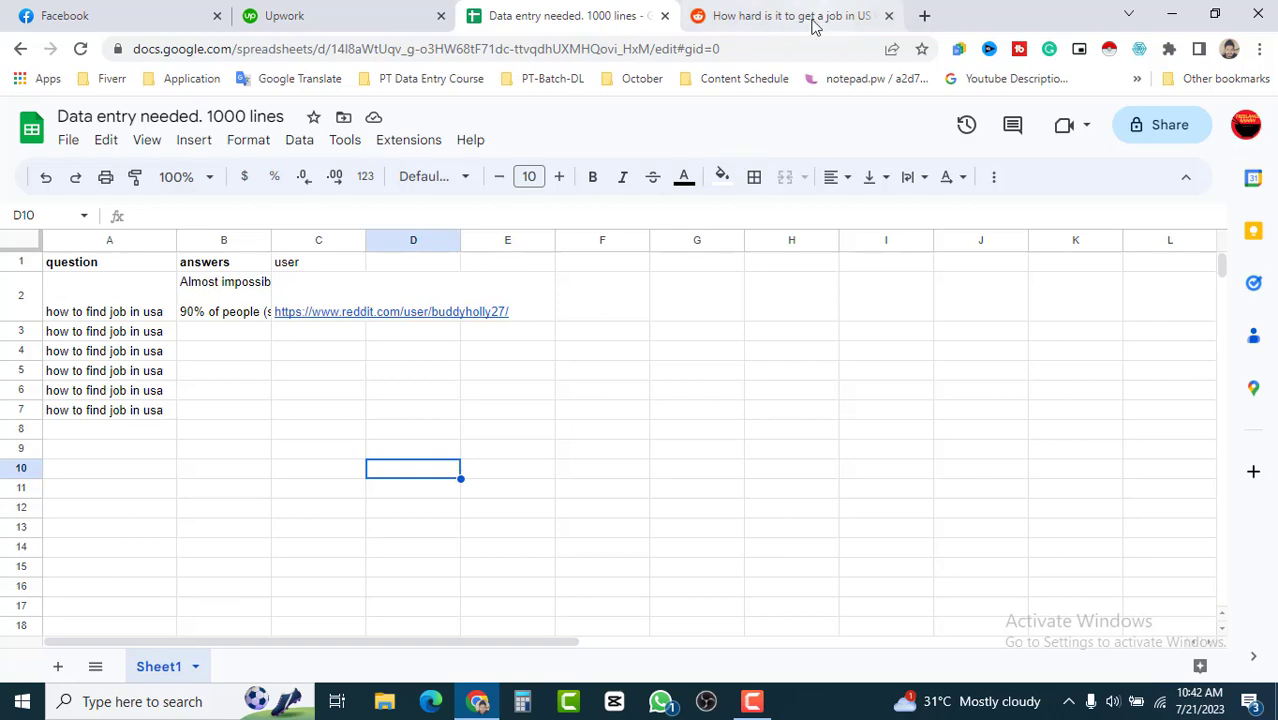
click(812, 16)
scroll(745, 440, up, 5)
key(ctrl+shift+Tab)
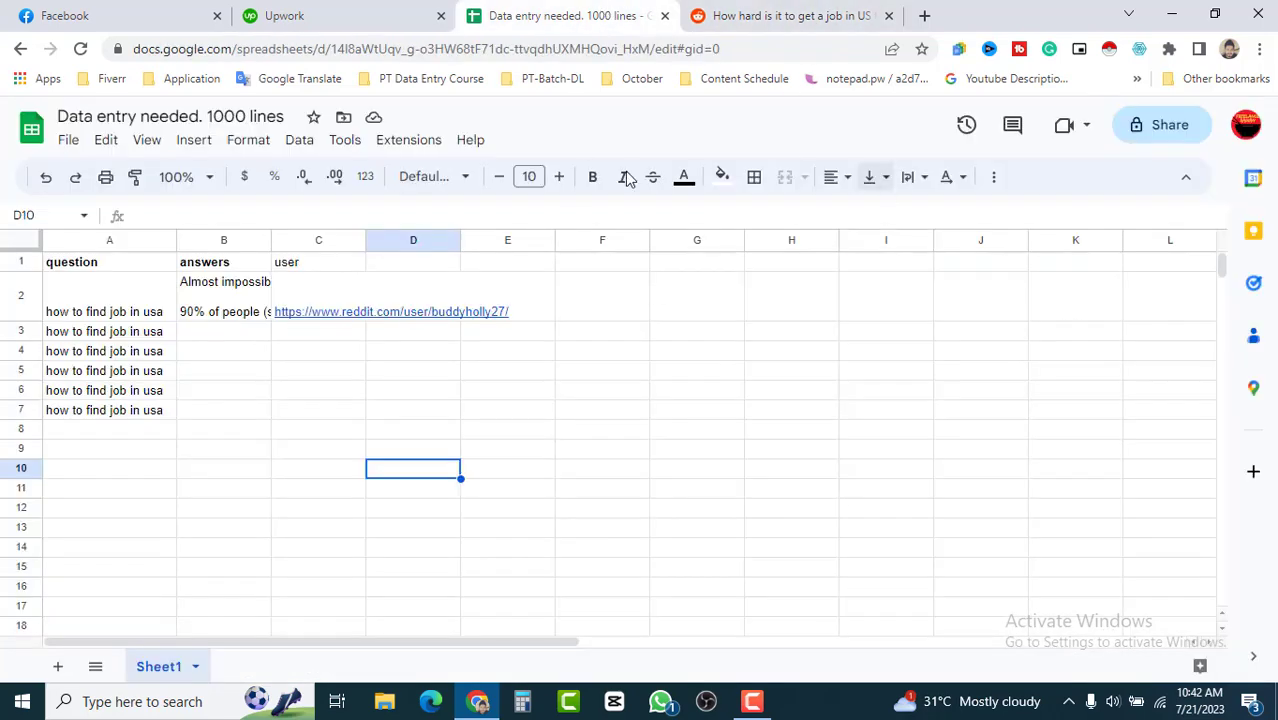
click(350, 10)
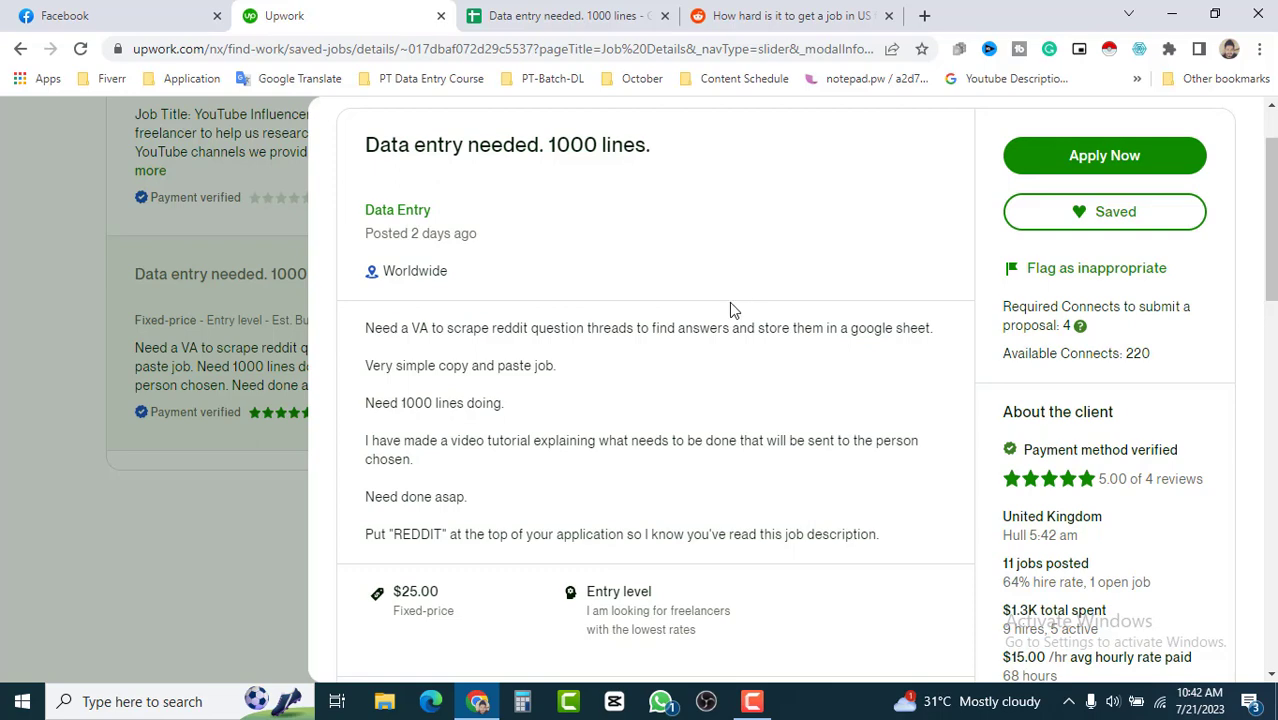
key(ctrl+shift+Tab)
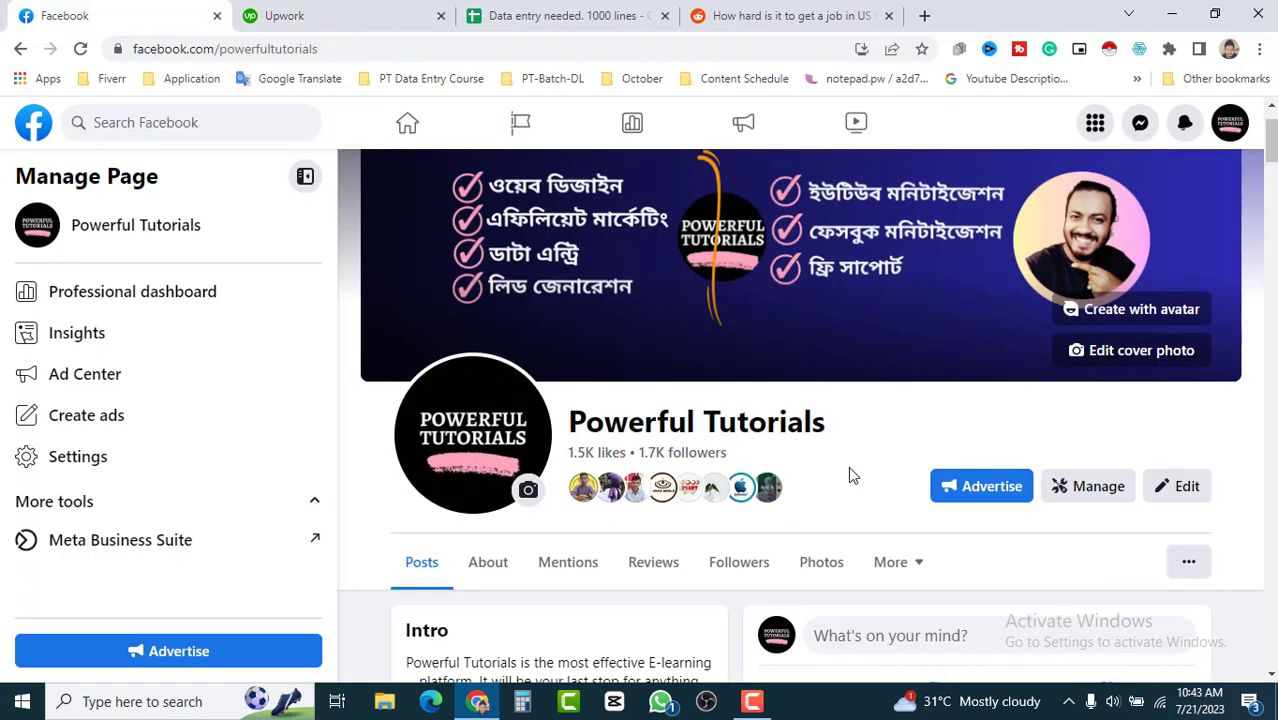